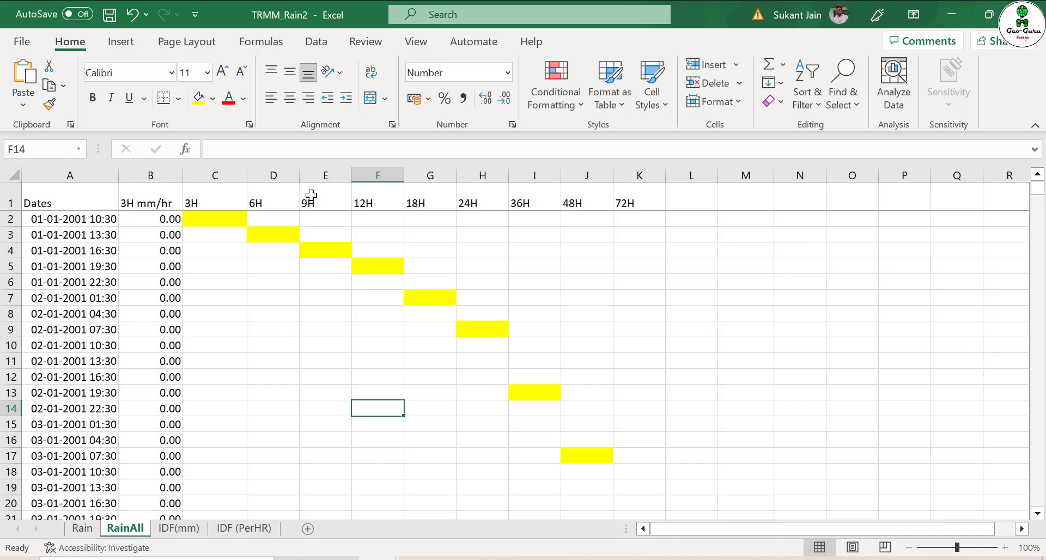
Enter =B2*3 in C2 under the 3H heading and fill the formula down the whole column.
left_click(201, 219)
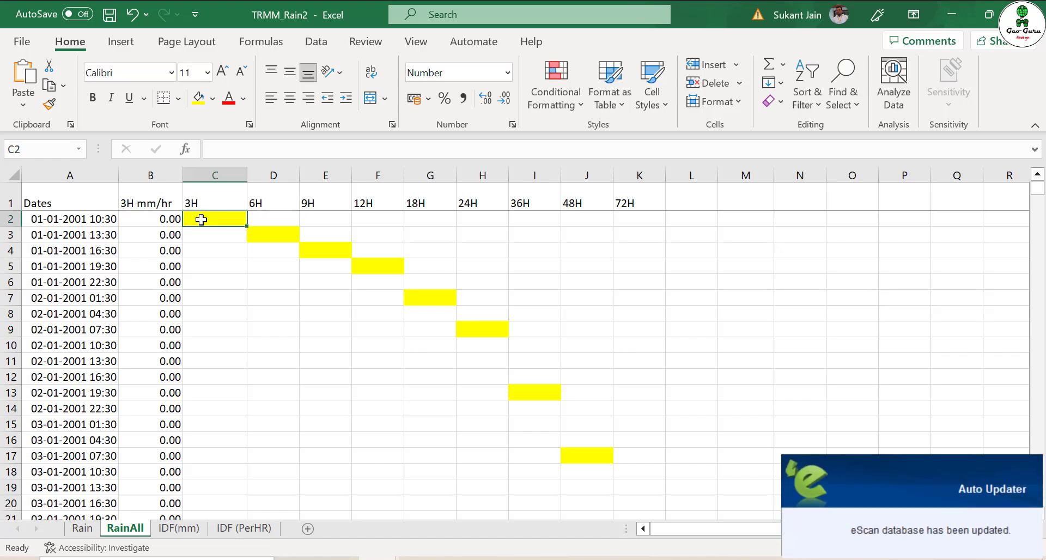
type("=")
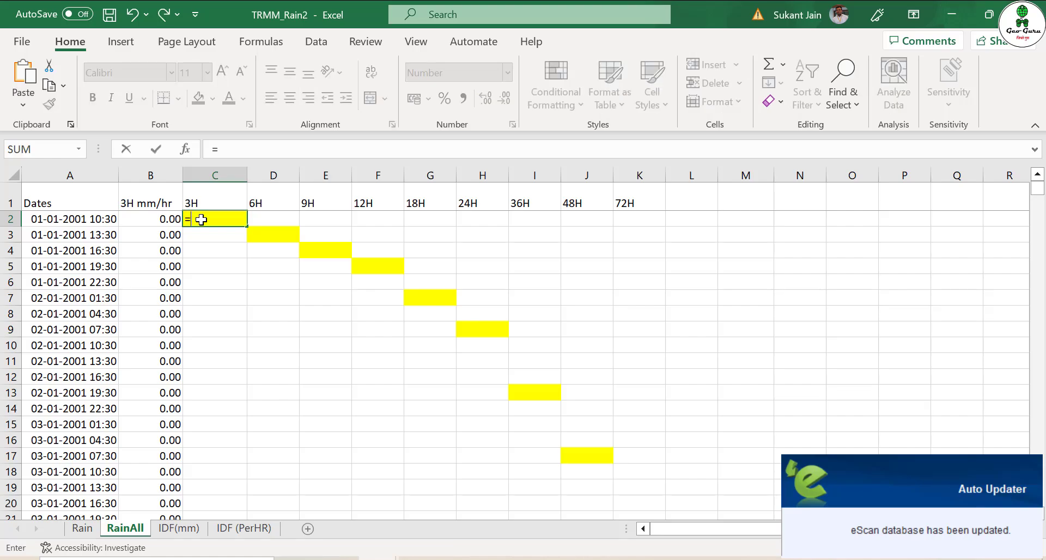
left_click(171, 223)
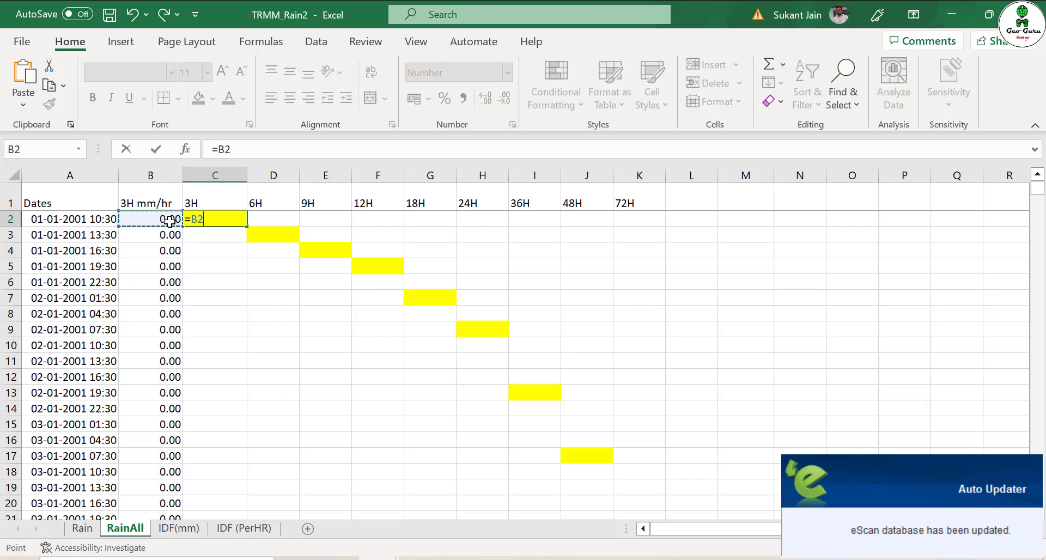
type("*3")
key("Return")
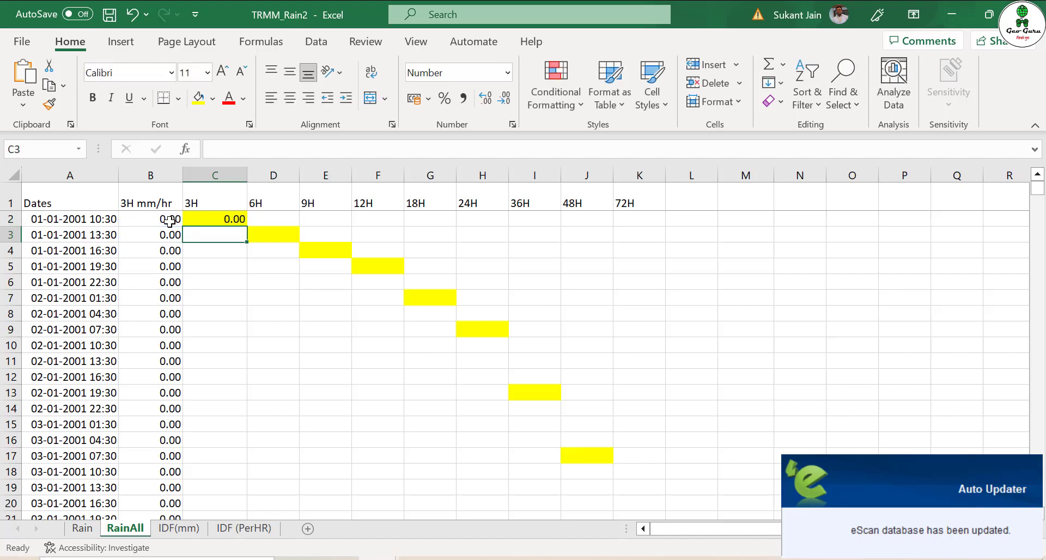
left_click(227, 220)
double_click(248, 228)
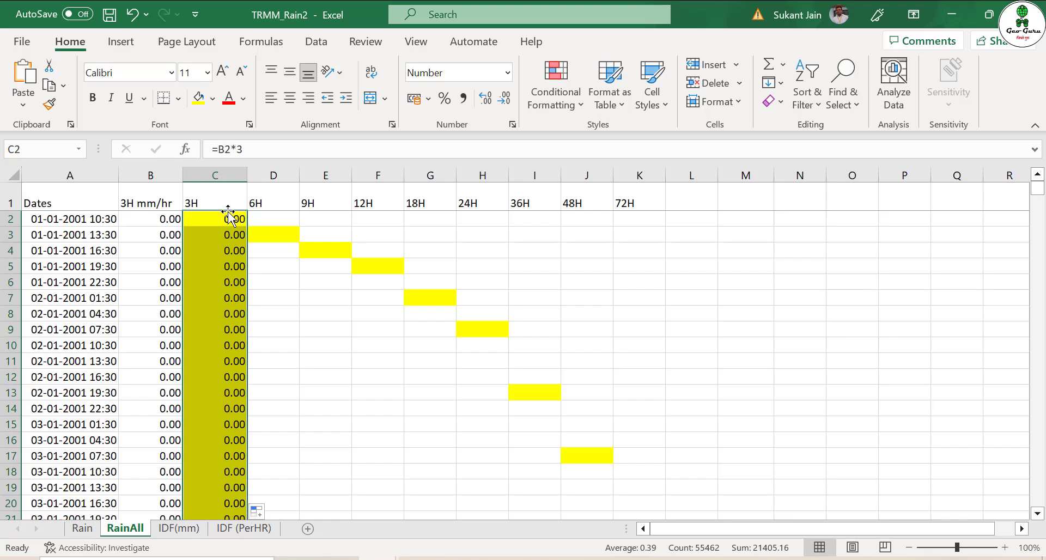
left_click(275, 230)
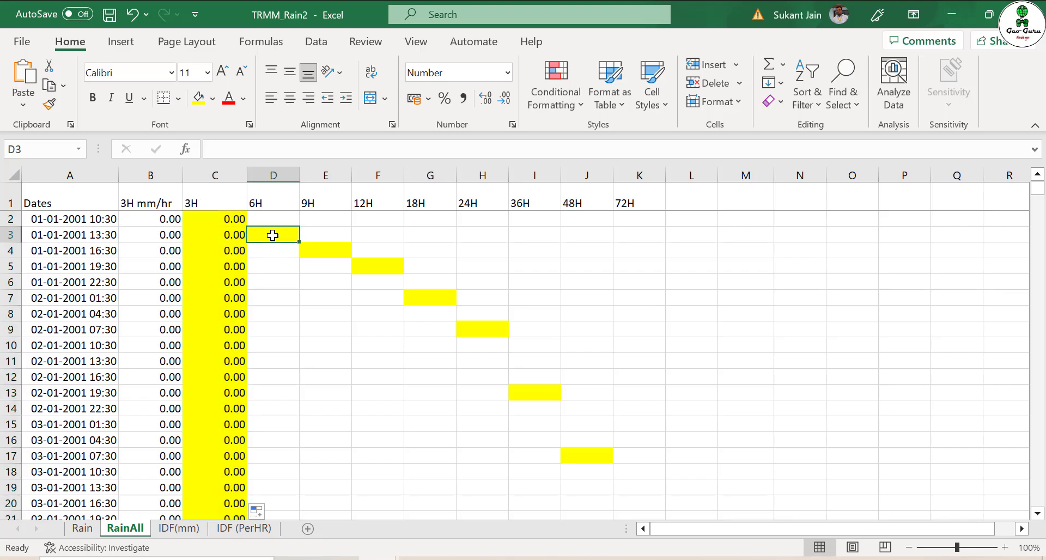
left_click(272, 267)
left_click(272, 292)
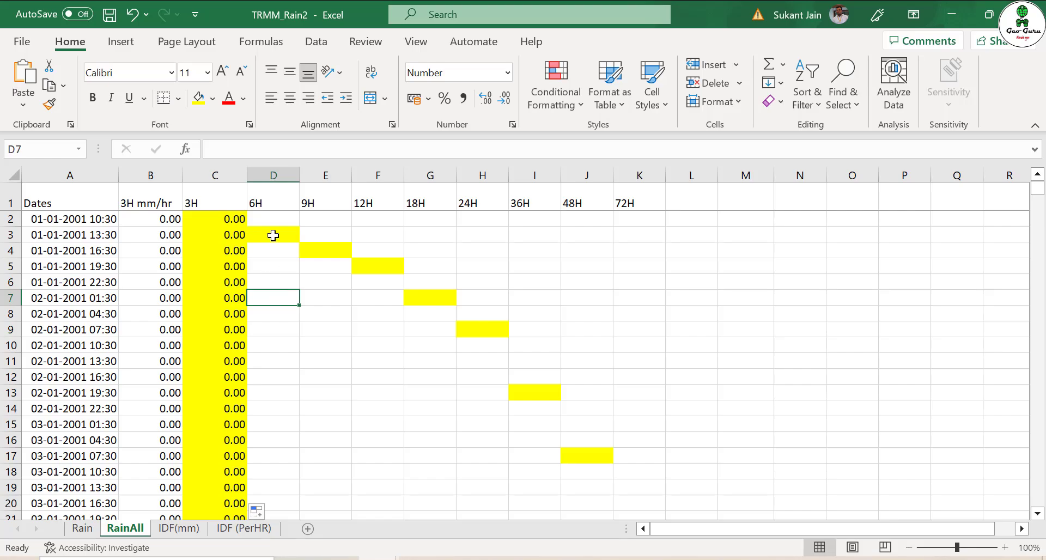
Enter =SUM(C2:C3) in D3 for the 6H duration and fill the formula down the column.
left_click(263, 235)
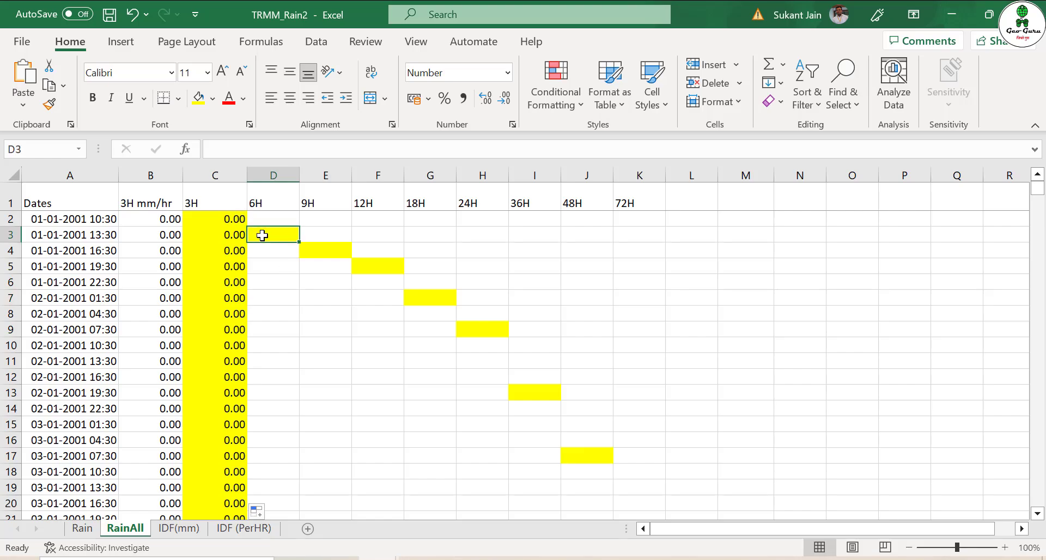
type("=sum")
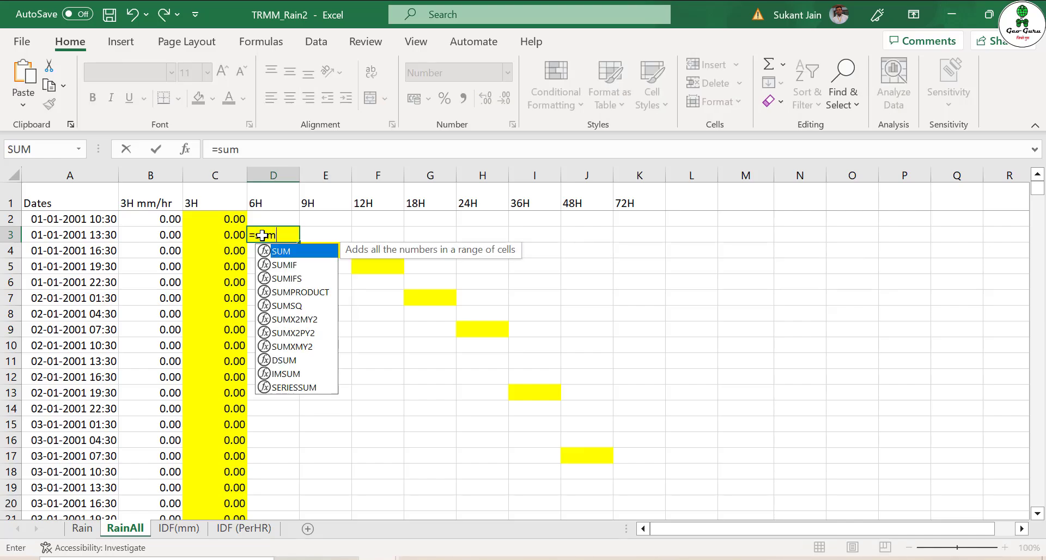
double_click(282, 254)
left_click_drag(231, 216, 231, 235)
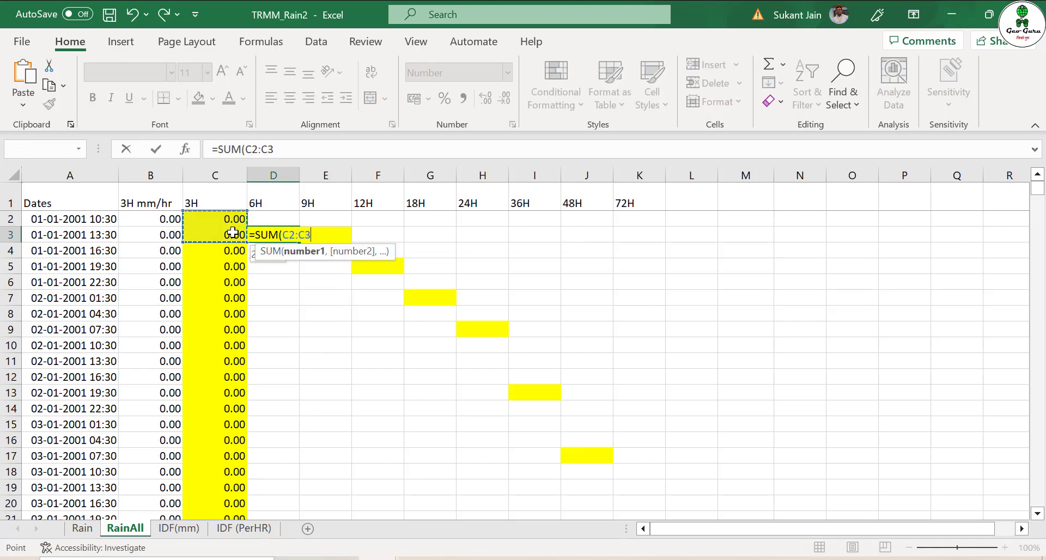
key("Return")
left_click(293, 234)
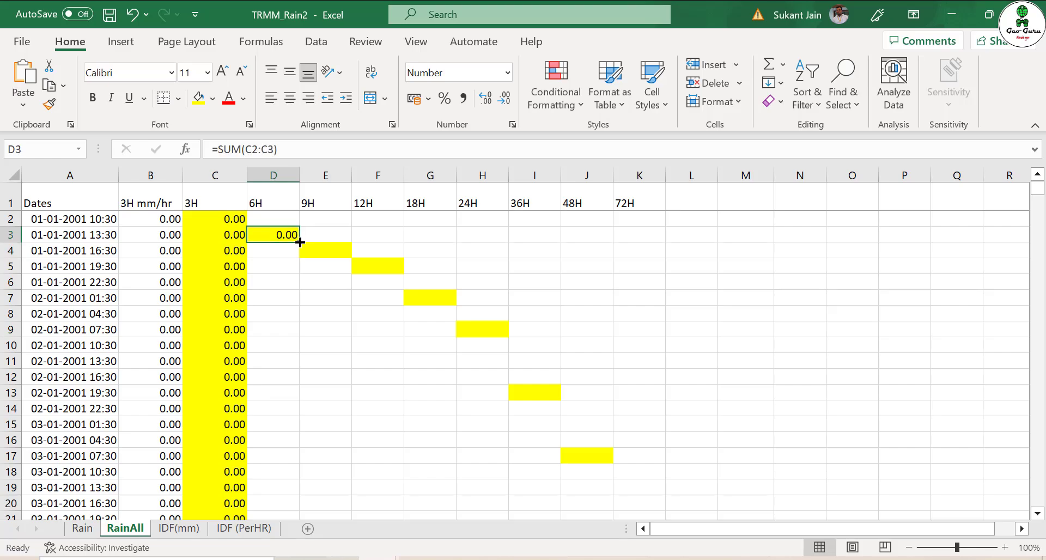
double_click(299, 242)
Enter =SUM(C2:C4) in E4 for the 9H duration and fill the formula down the column.
left_click(319, 249)
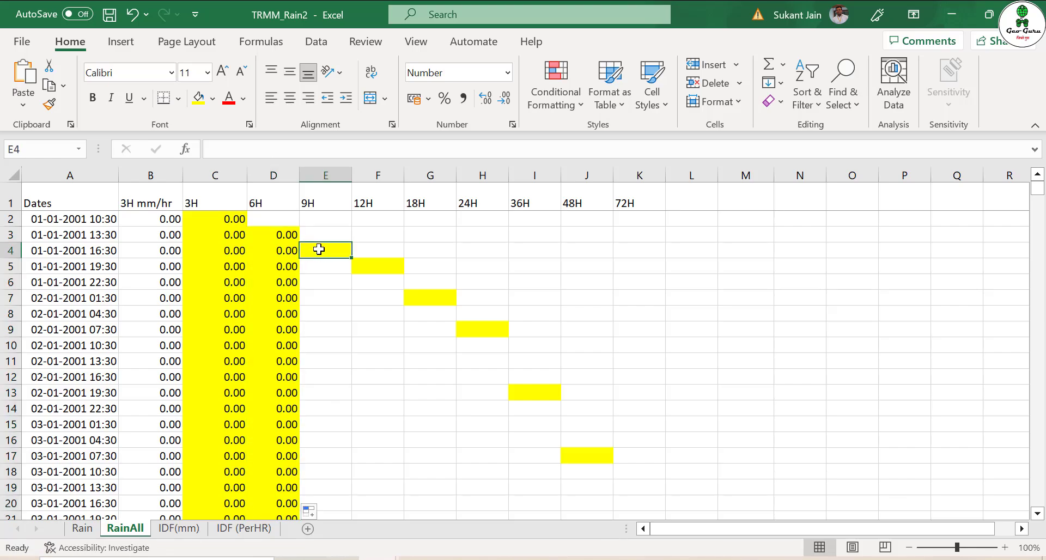
type("=sum")
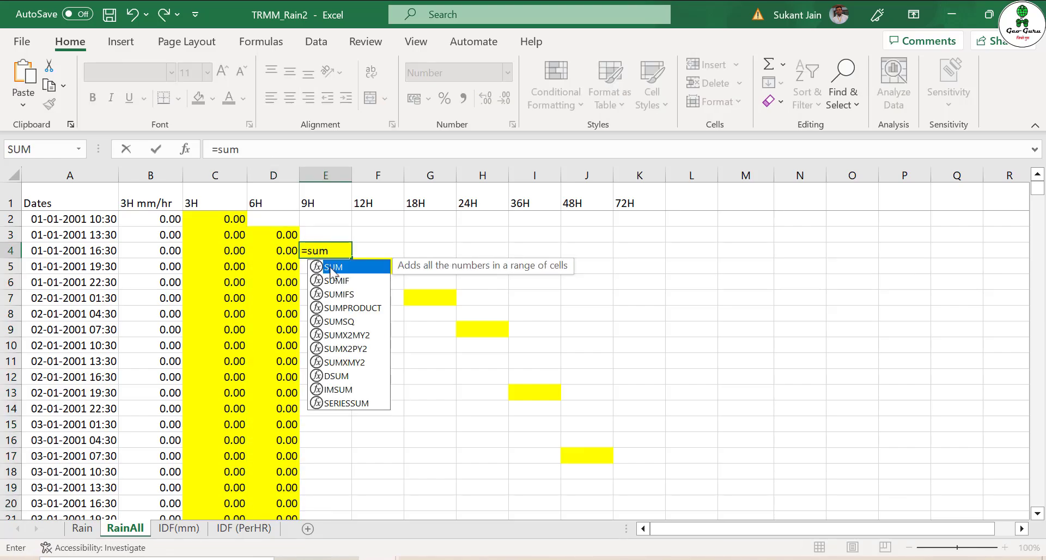
double_click(331, 267)
left_click_drag(219, 217, 219, 248)
key("Return")
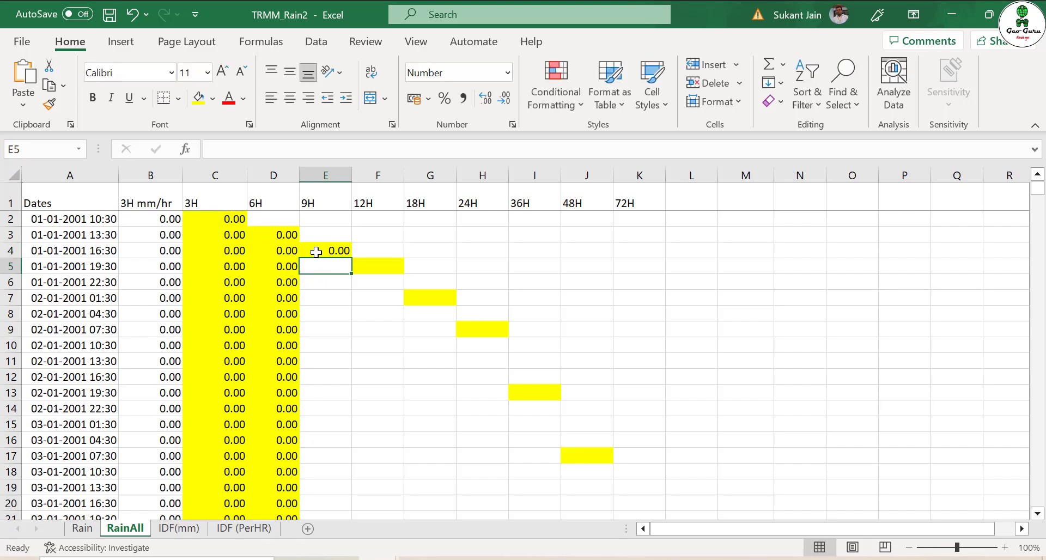
left_click(316, 251)
double_click(351, 258)
Enter =SUM(B2:B5) in F5 for the 12H duration and fill the formula down the column.
left_click(367, 268)
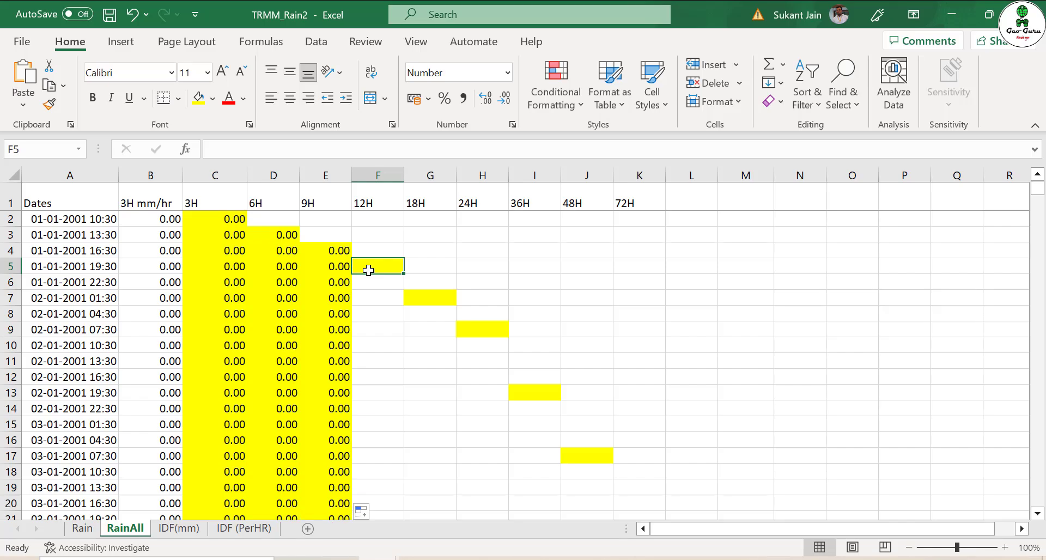
type("=sum")
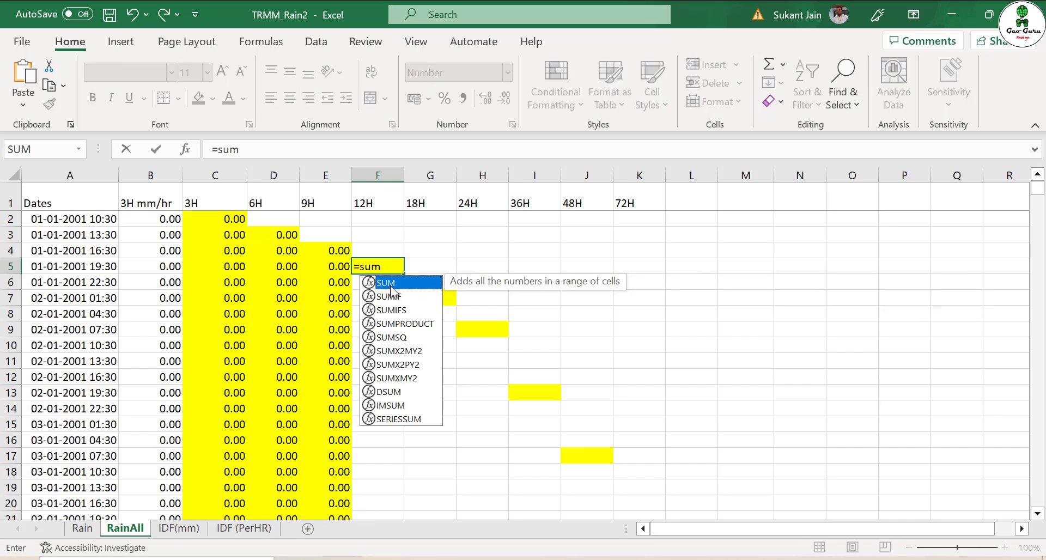
key("Tab")
left_click_drag(167, 219, 166, 265)
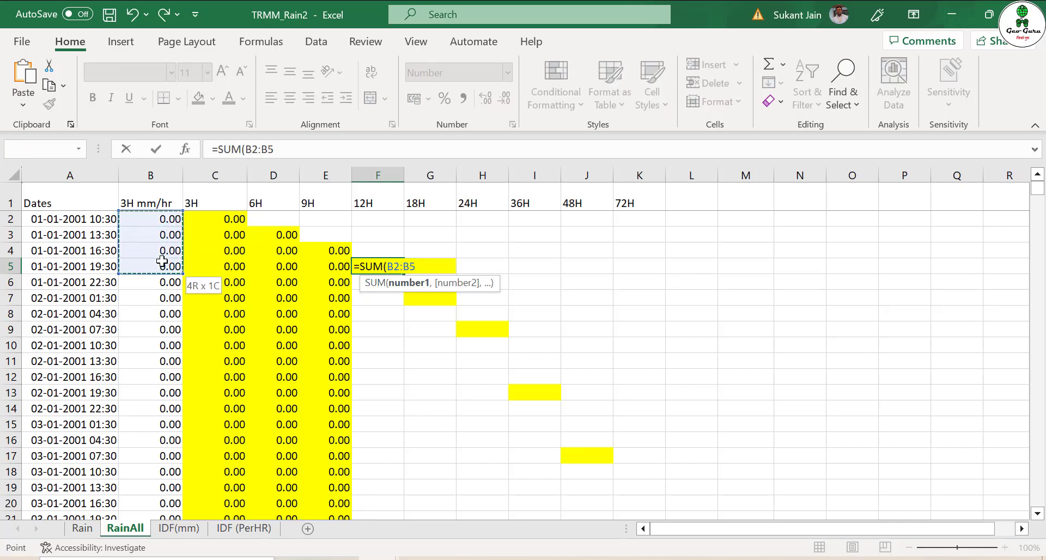
key("Return")
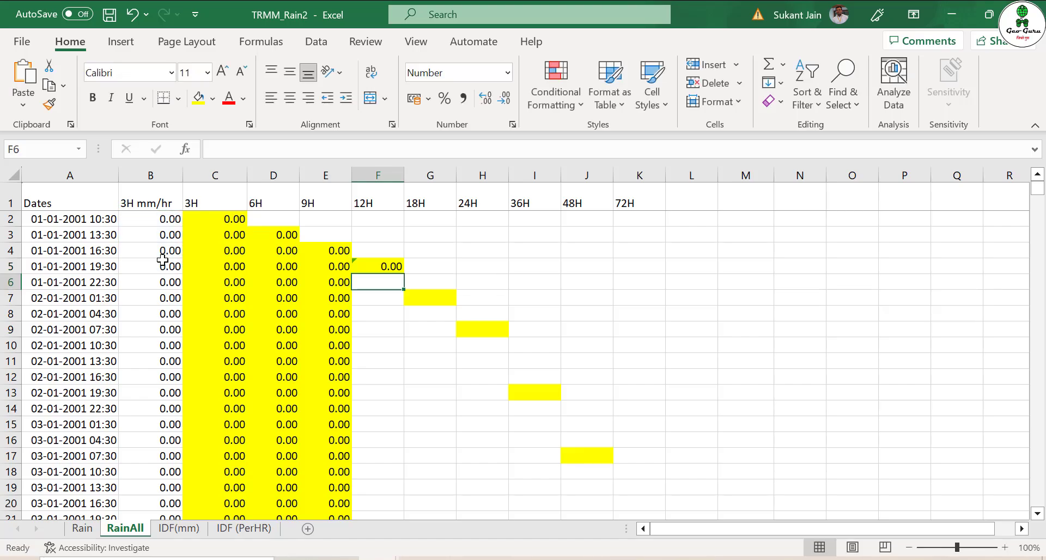
left_click(371, 266)
double_click(404, 274)
Enter =SUM(B2:B7) in G7 for the 18H duration and fill the formula down the column.
left_click(422, 298)
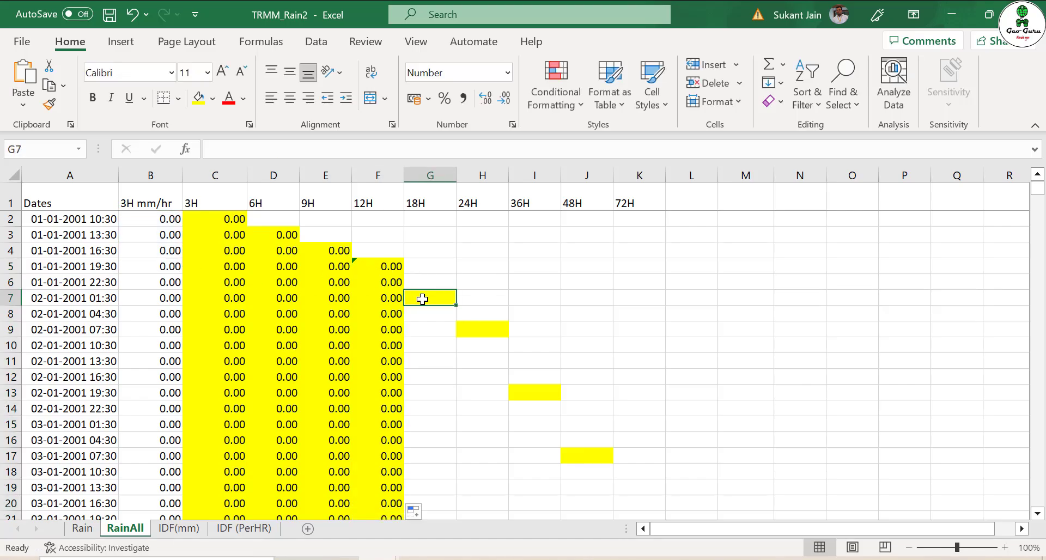
type("=sum")
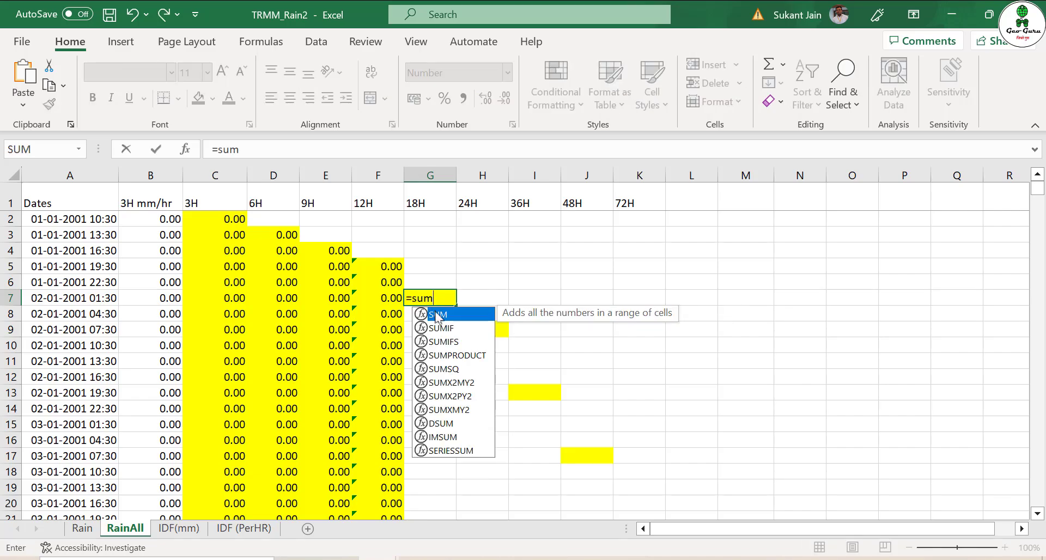
double_click(436, 315)
left_click_drag(157, 225, 159, 295)
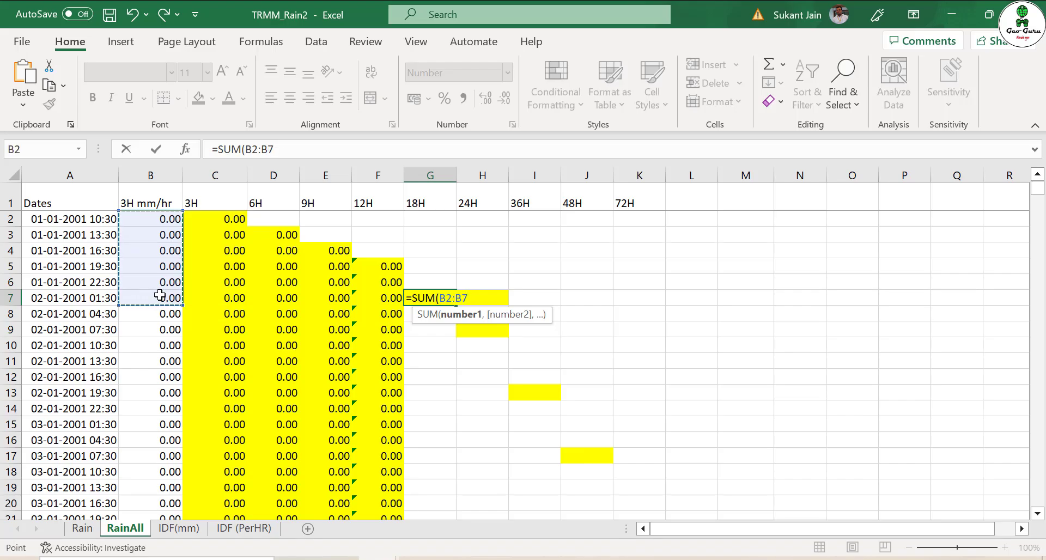
key("Return")
left_click(447, 298)
double_click(457, 305)
Enter =SUM(B2:B9) in H9 for the 24H duration and fill the formula down the column.
left_click(479, 327)
type("=sum")
double_click(490, 348)
left_click_drag(158, 329, 150, 222)
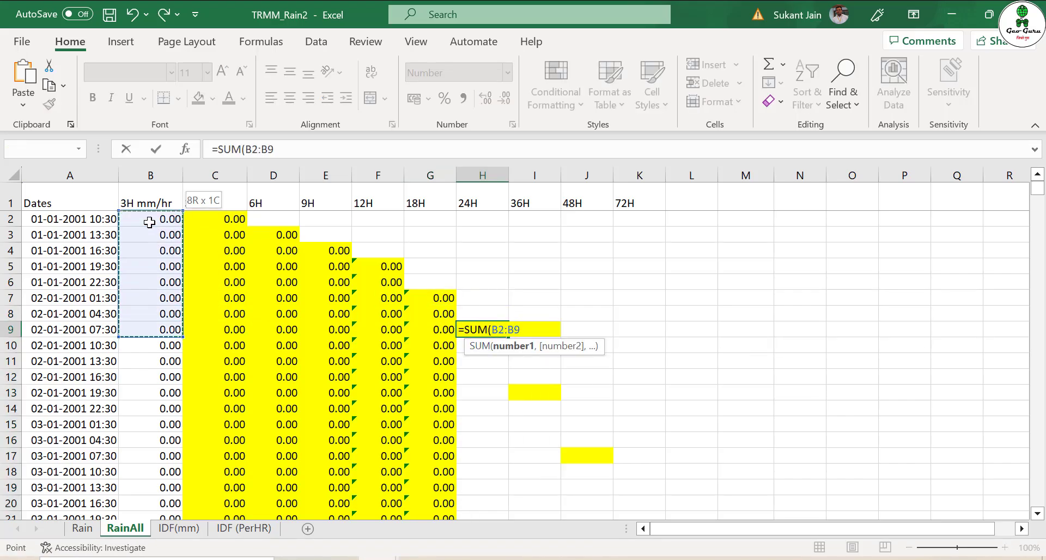
key("Return")
left_click(483, 330)
double_click(508, 337)
Enter =SUM(B2:B13) in I13 for the 36H duration and fill the formula down the column.
left_click(534, 392)
type("=sum")
double_click(540, 408)
left_click_drag(158, 392, 164, 248)
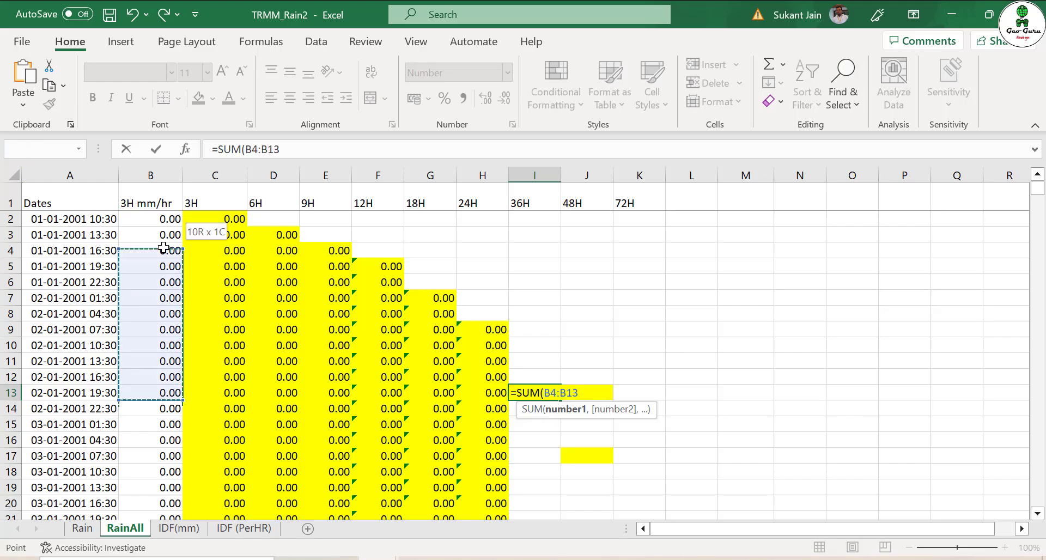
key("Return")
left_click(534, 392)
double_click(560, 400)
Enter =SUM(B2:B17) in J17 for the 48H duration and fill the formula down the column.
left_click(569, 455)
type("=sum")
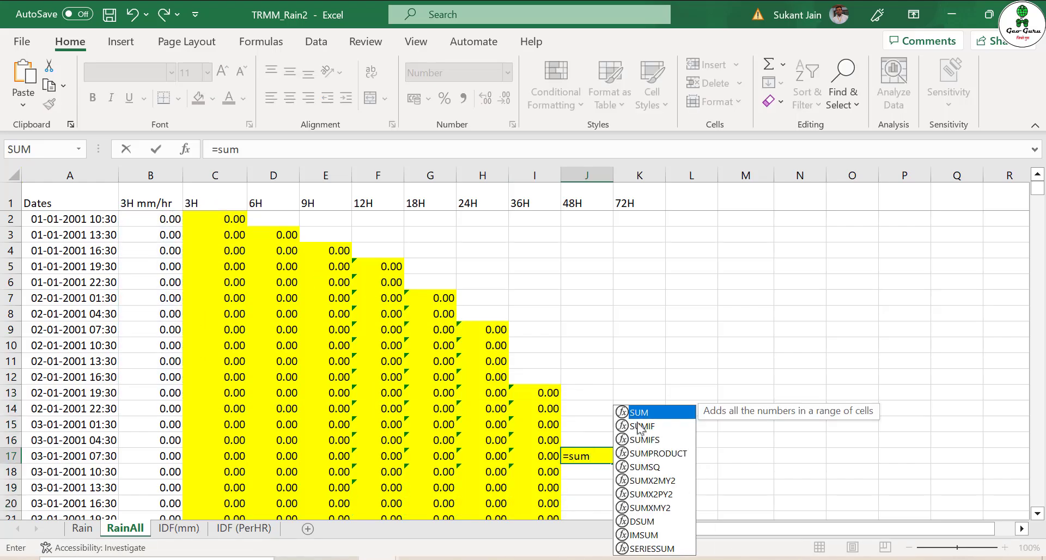
double_click(640, 412)
left_click_drag(169, 460, 164, 219)
key("Return")
left_click(586, 456)
double_click(612, 464)
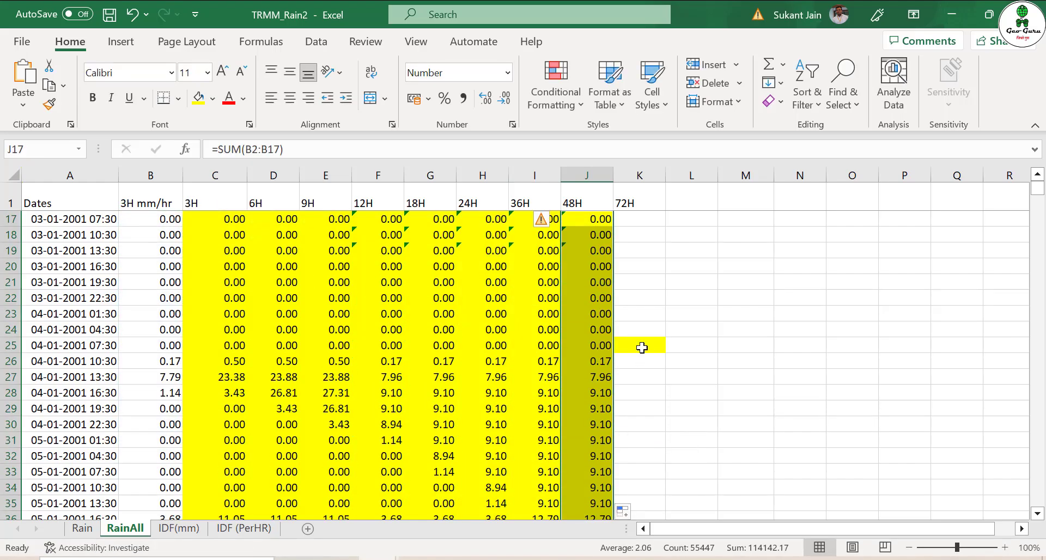
Enter =SUM(B2:B25) in K25 for the 72H duration and fill the formula down the column.
left_click(642, 347)
type("=sum")
double_click(643, 361)
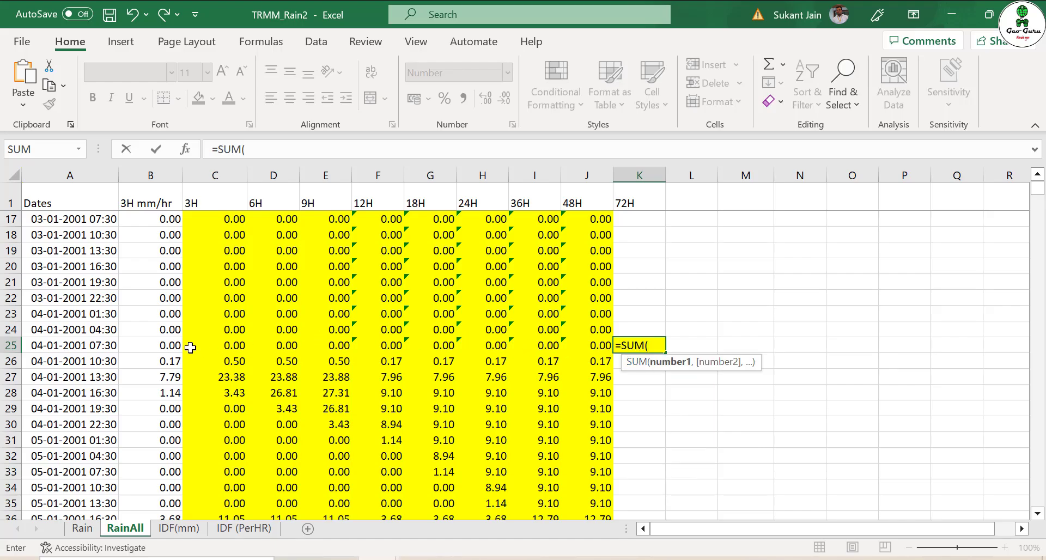
left_click_drag(165, 342, 136, 219)
key("Return")
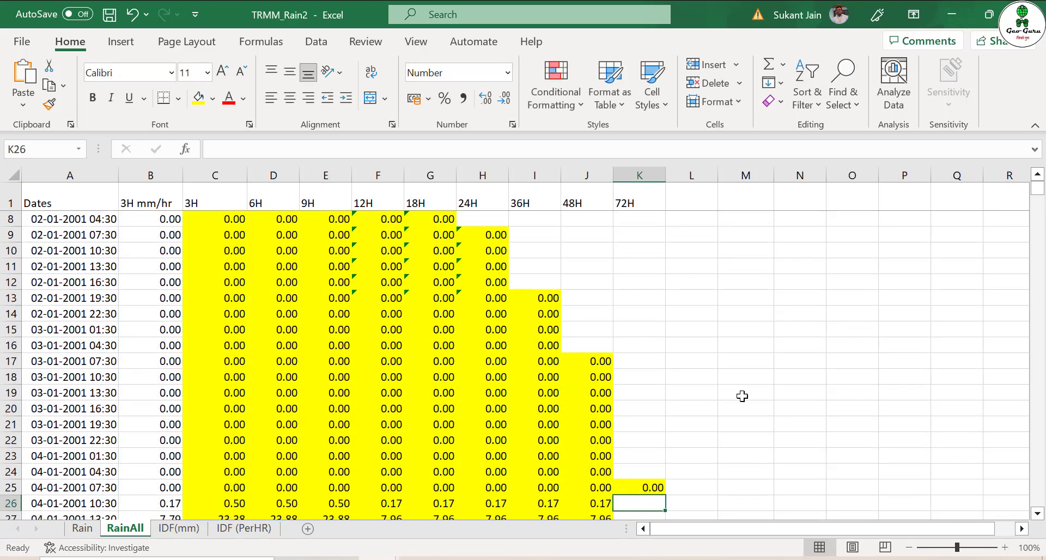
left_click(654, 488)
double_click(665, 495)
scroll(663, 462, "up", 2)
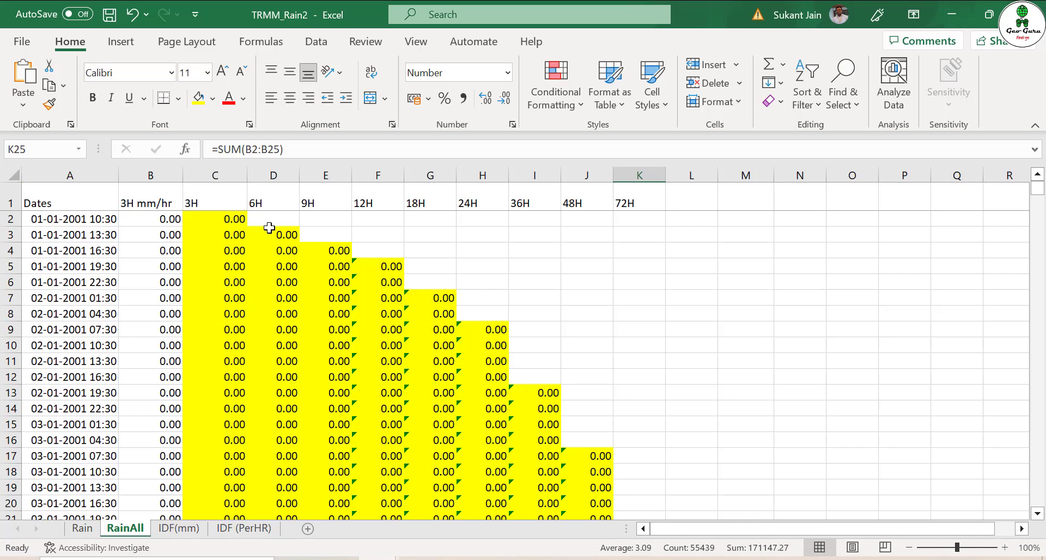
left_click(385, 351)
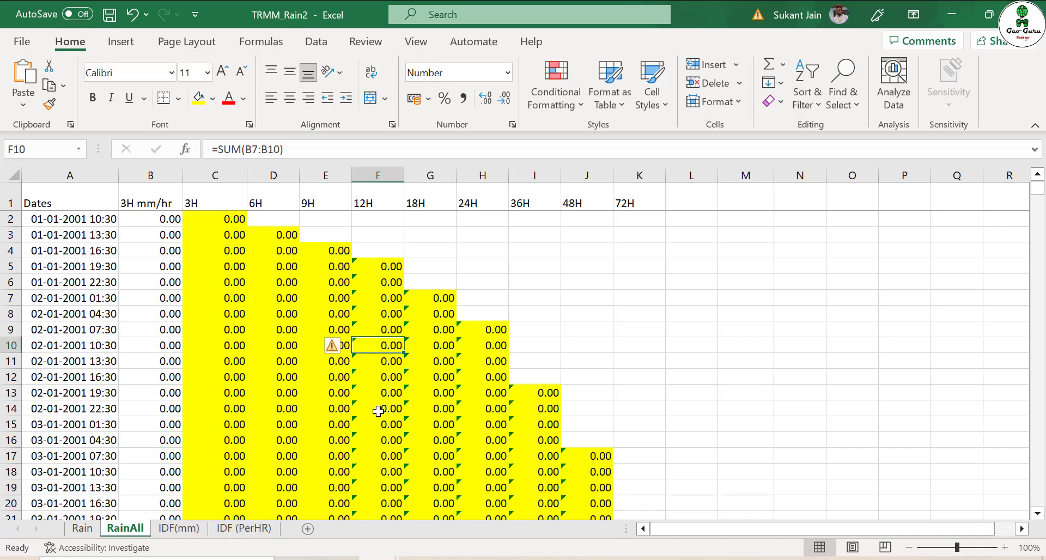
left_click(343, 316)
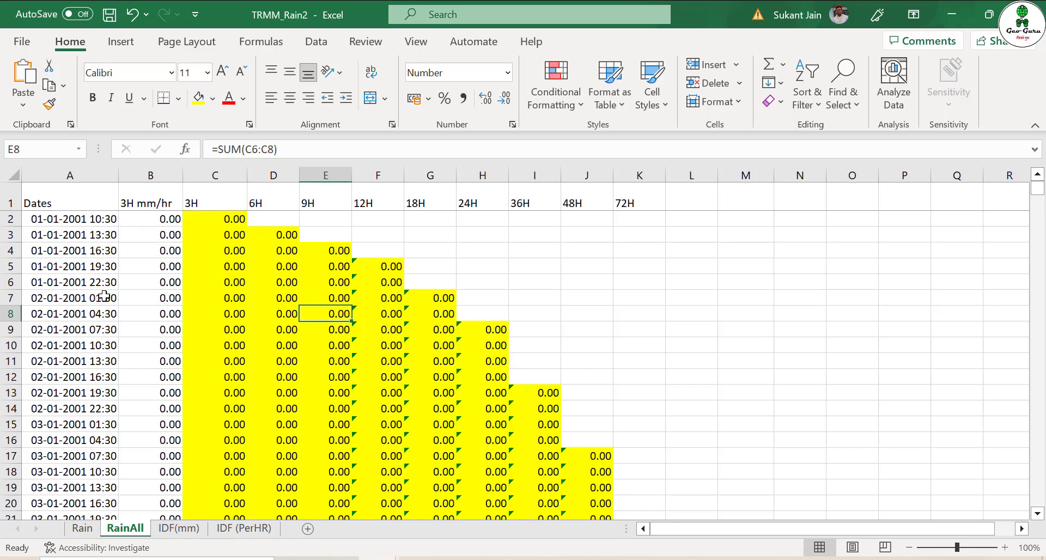
Create a PivotTable from the RainAll data range A1:K55463 on a new worksheet.
left_click(277, 279)
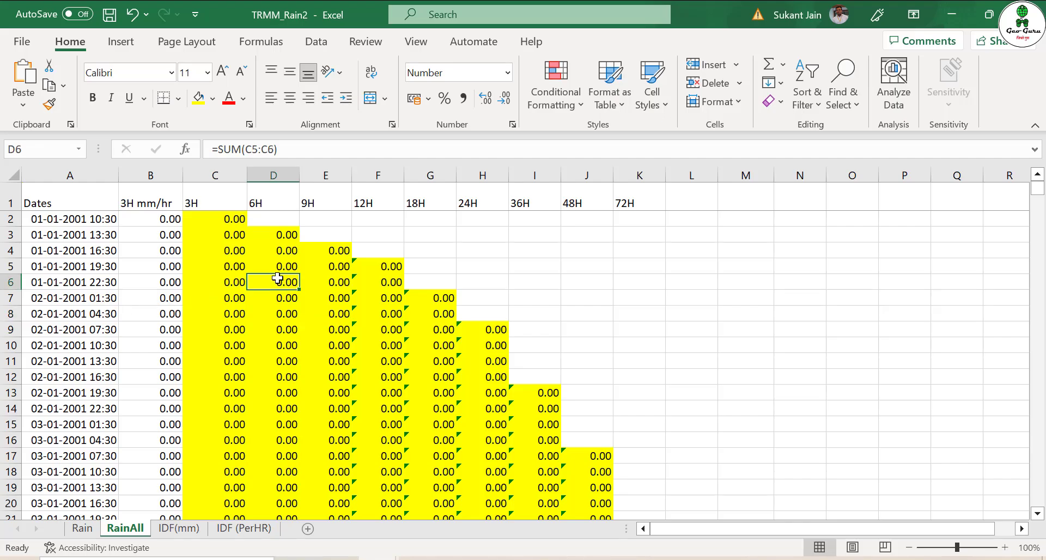
left_click(126, 43)
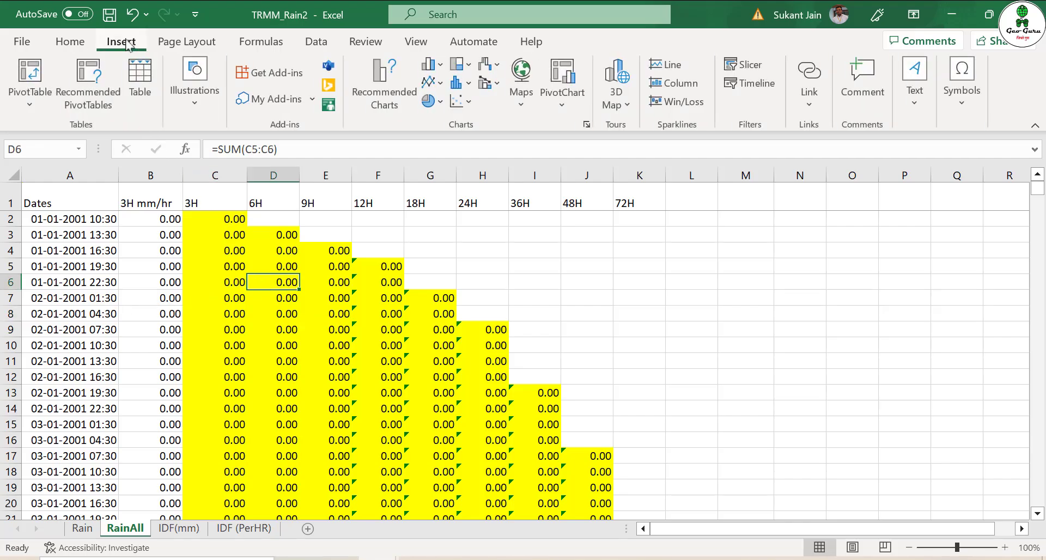
left_click(38, 110)
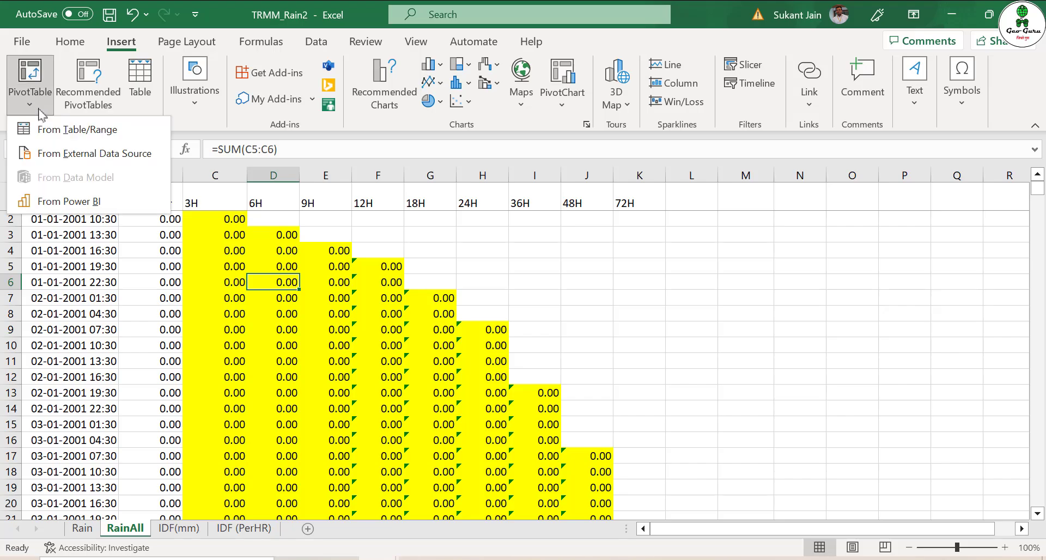
left_click(76, 129)
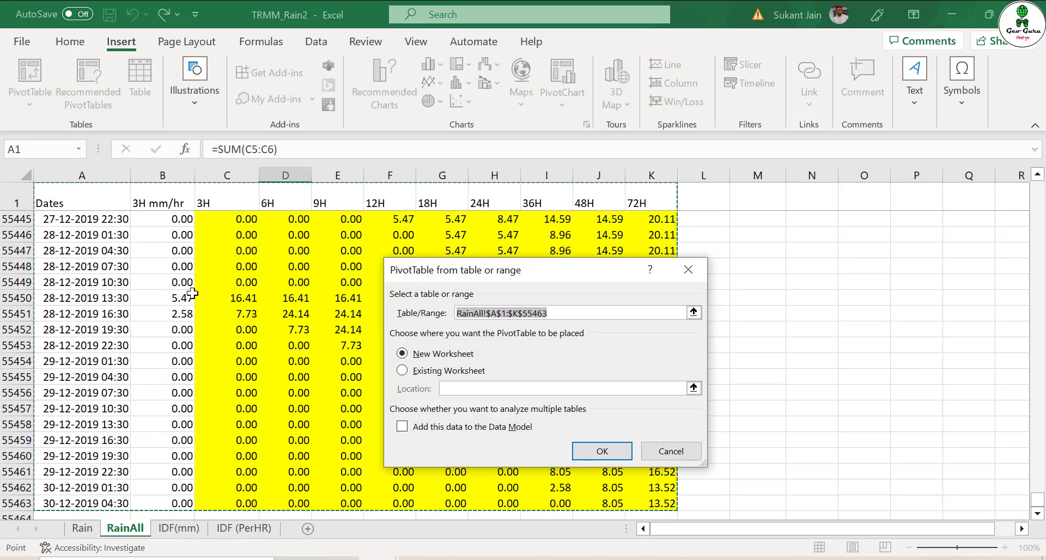
scroll(171, 260, "up", 20)
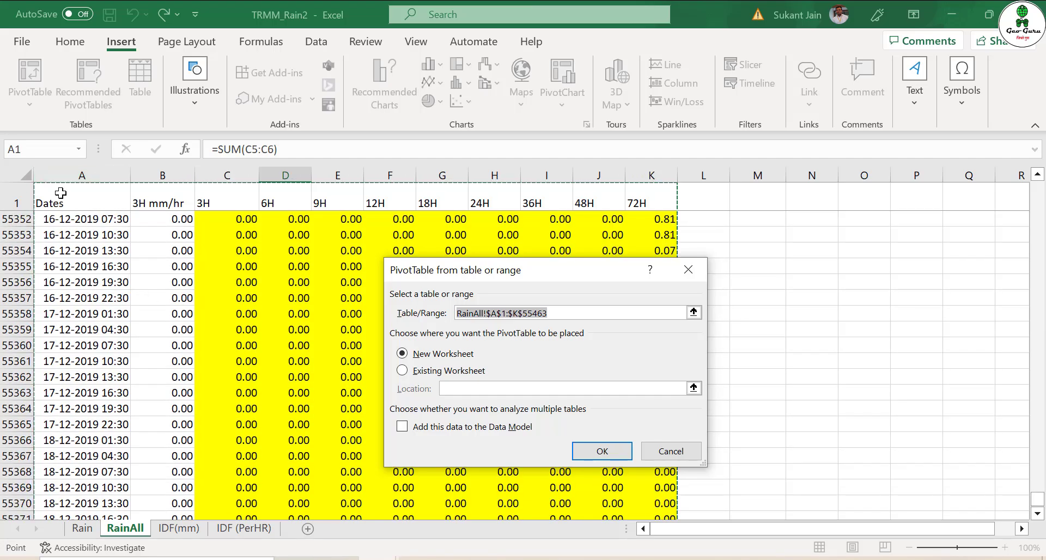
scroll(150, 299, "up", 20)
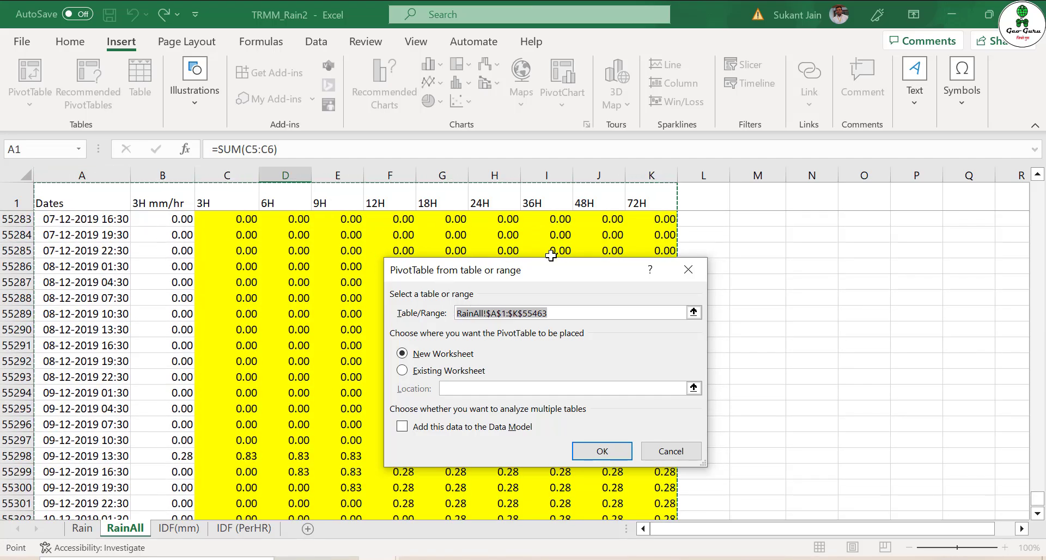
left_click(607, 451)
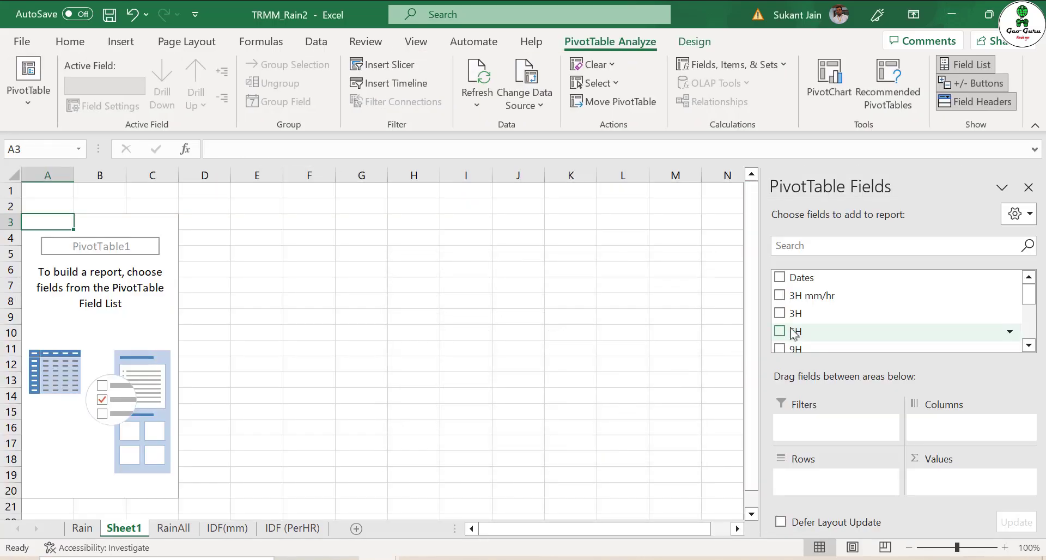
Add the Dates field to the PivotTable rows to group the records by year.
left_click(780, 278)
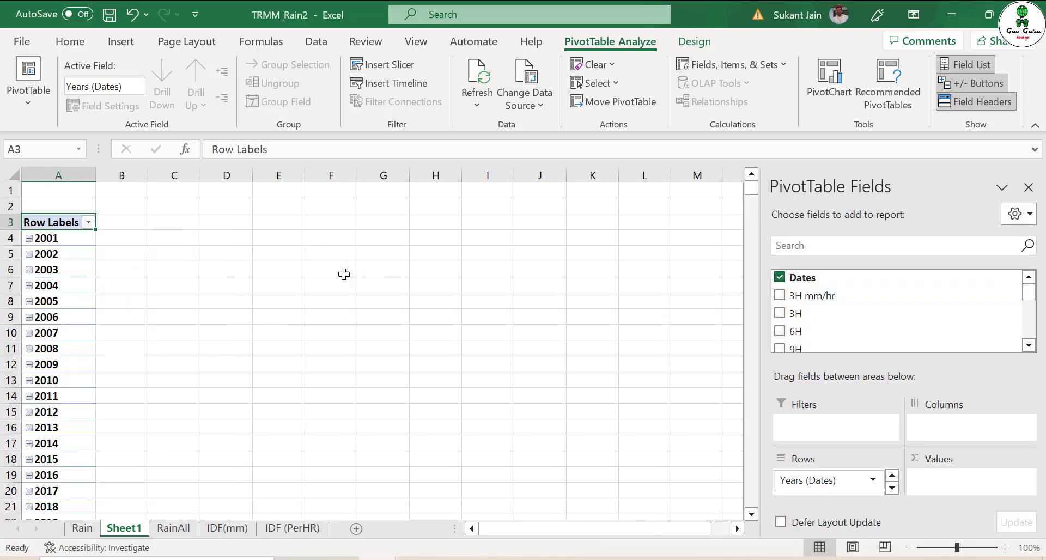
scroll(140, 371, "down", 2)
scroll(140, 373, "up", 2)
scroll(56, 428, "down", 2)
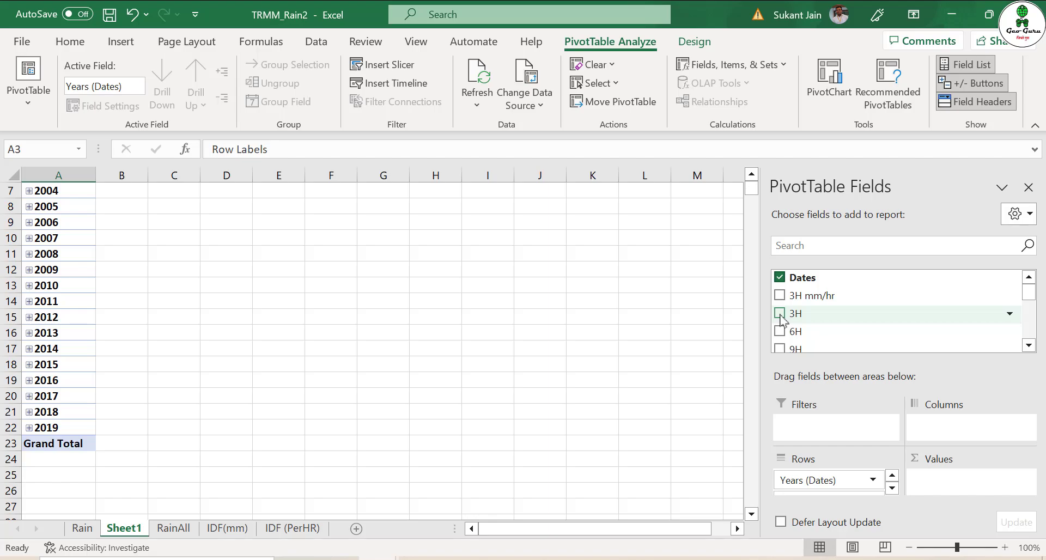
Add the 3H field to the PivotTable values and summarise it by Max.
left_click(780, 313)
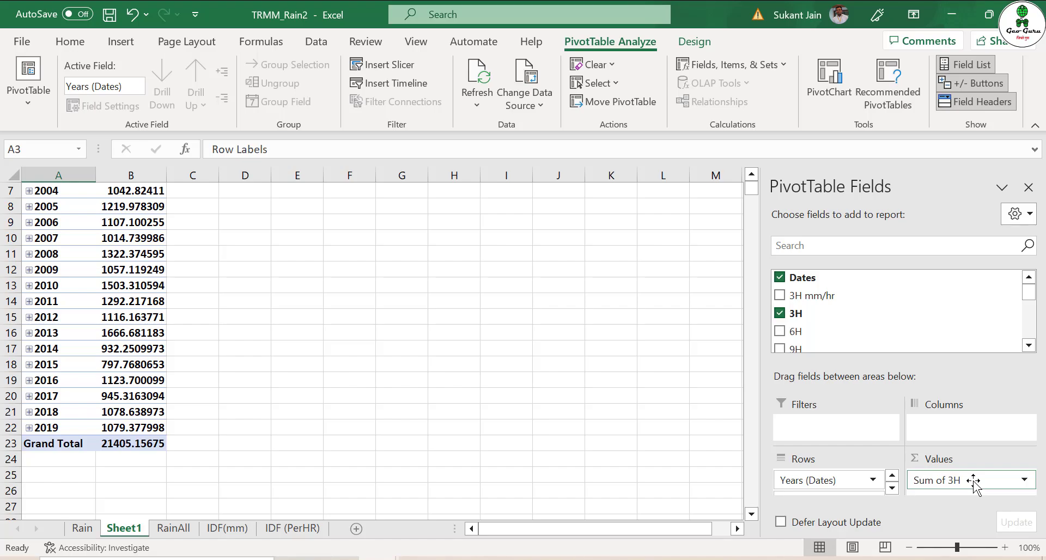
left_click(1024, 481)
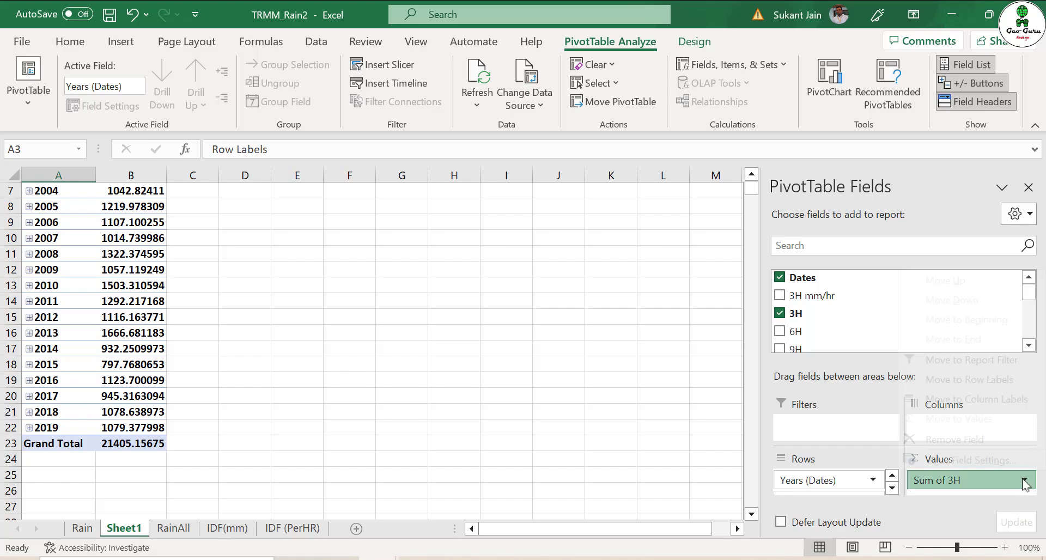
left_click(970, 460)
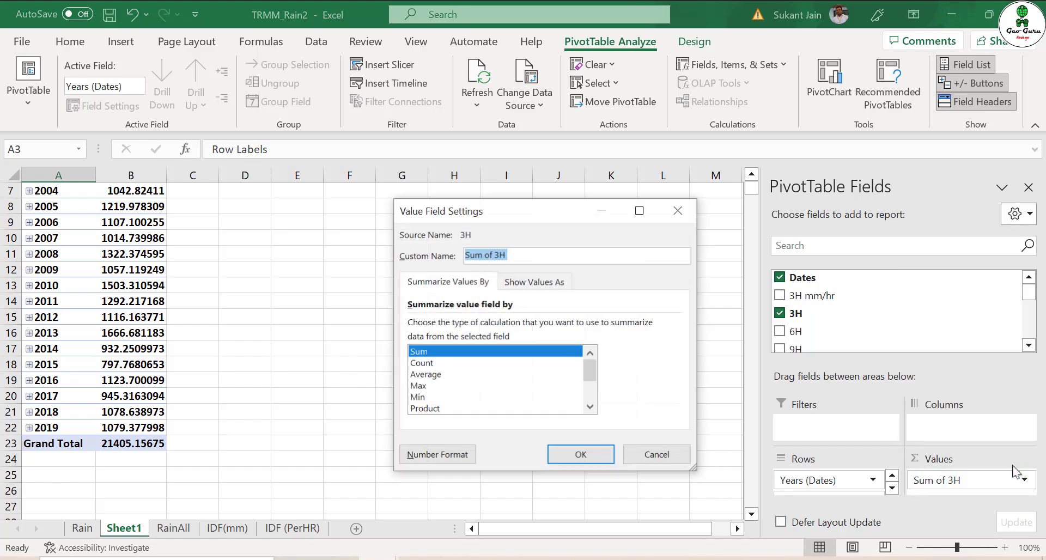
left_click(431, 387)
left_click(572, 455)
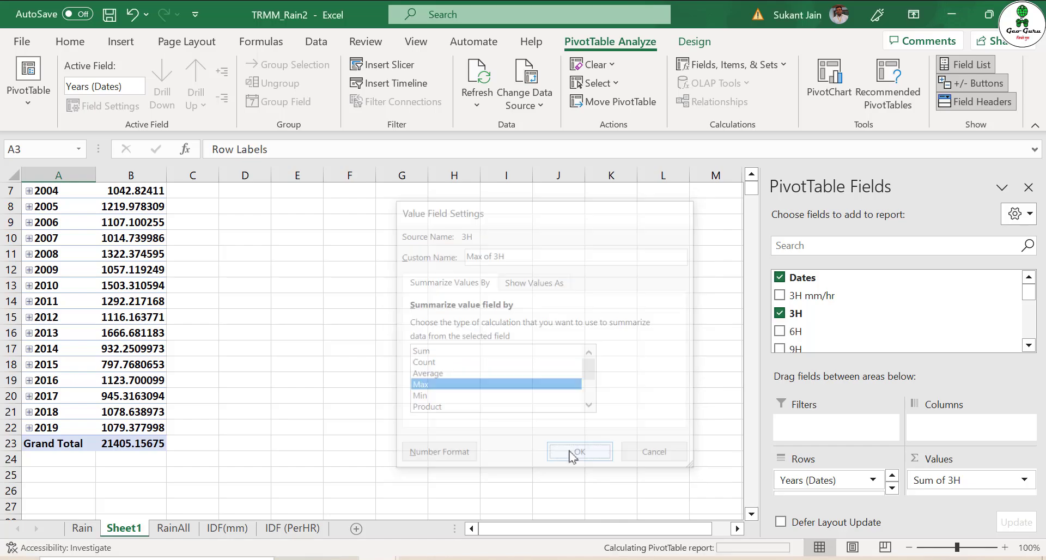
Add the 6H field to the PivotTable values and summarise it by Max.
left_click(780, 331)
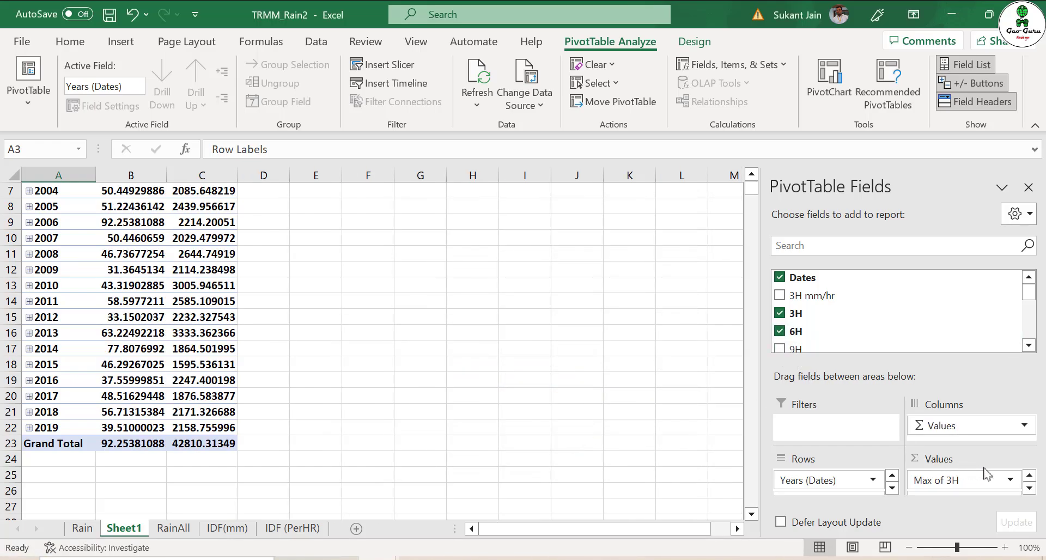
left_click(1029, 489)
left_click(995, 485)
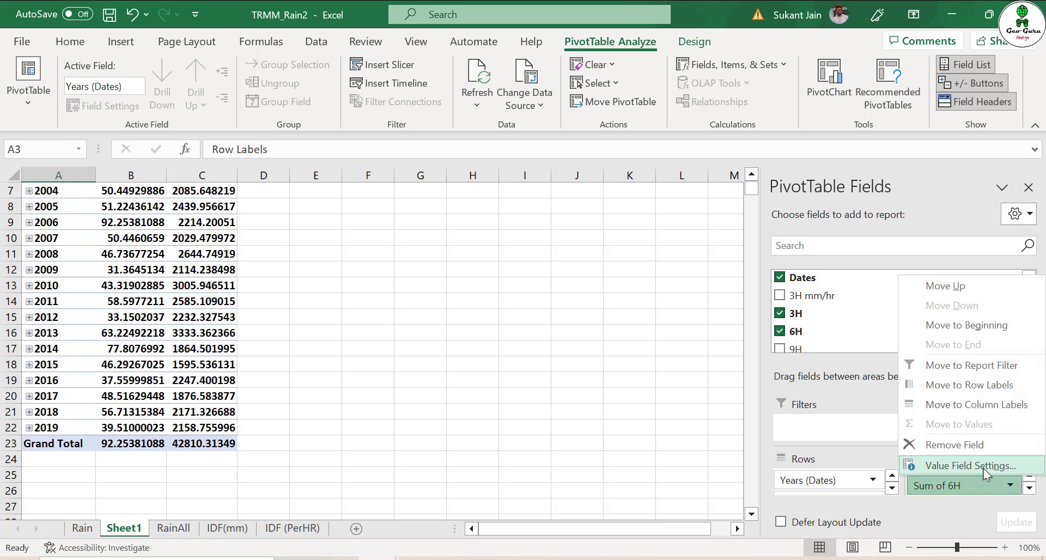
left_click(983, 467)
left_click(428, 386)
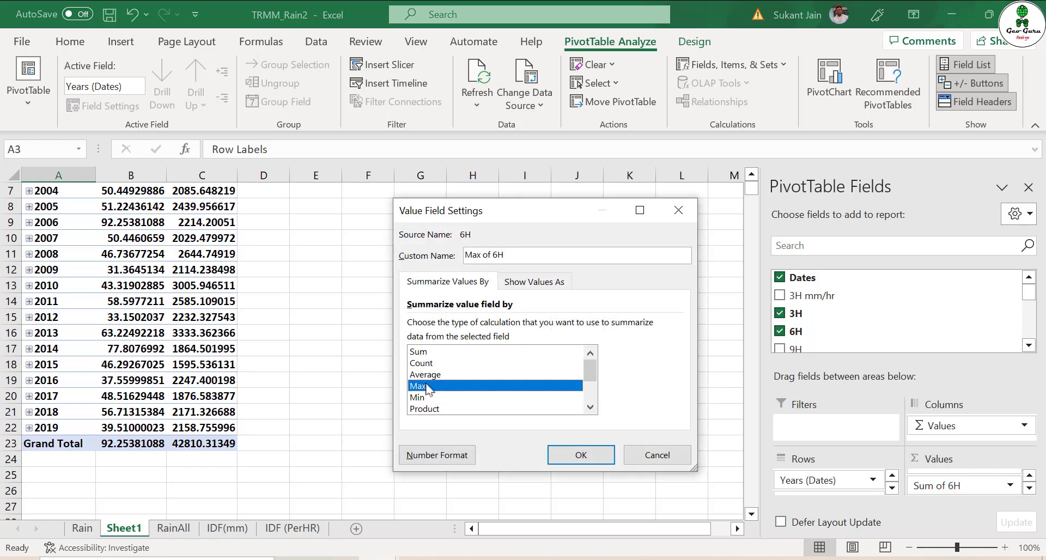
left_click(572, 454)
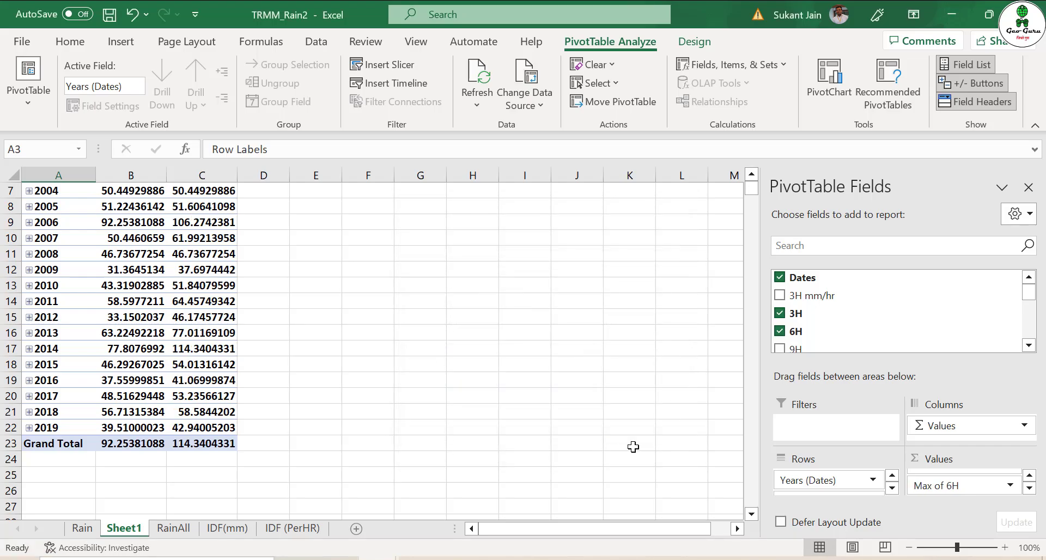
Add the 9H, 12H, 18H and 24H fields to the PivotTable values.
left_click(1029, 344)
left_click(1029, 345)
left_click(780, 323)
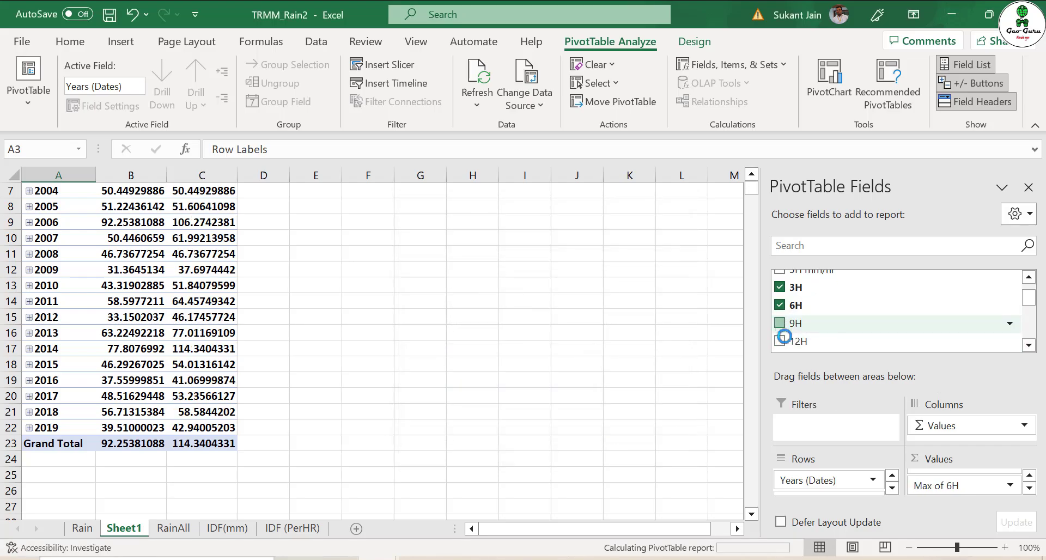
left_click(780, 341)
left_click(1028, 345)
left_click(1029, 344)
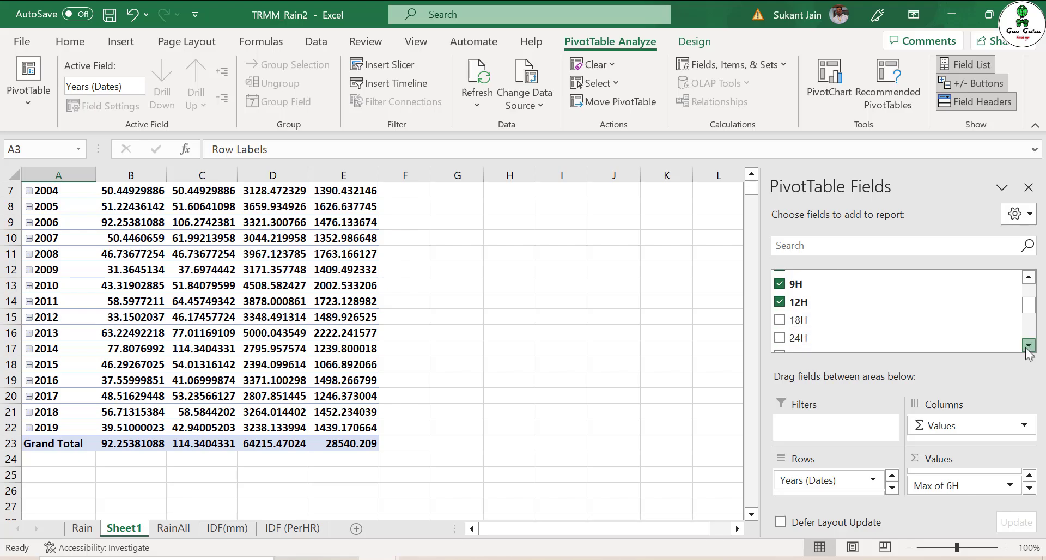
left_click(926, 320)
left_click(928, 339)
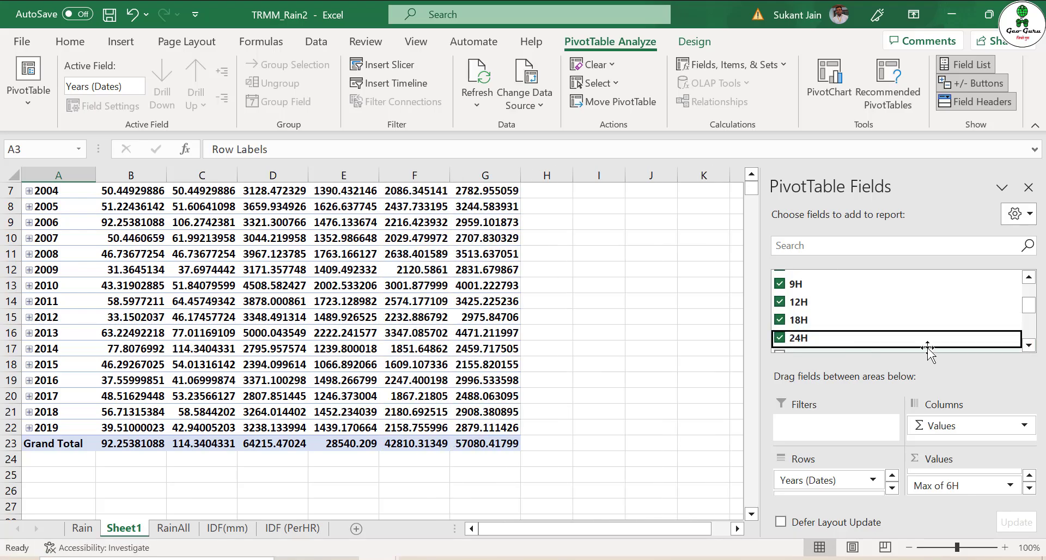
Add the 36H, 48H and 72H fields to the PivotTable values.
left_click(1029, 345)
left_click(1029, 345)
left_click(1029, 345)
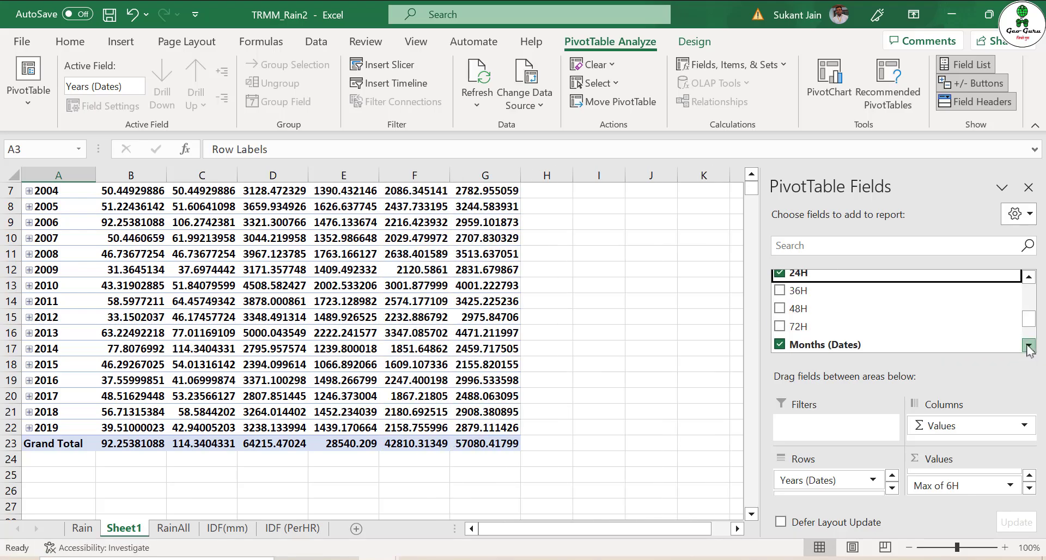
left_click(788, 290)
left_click(791, 308)
left_click(793, 327)
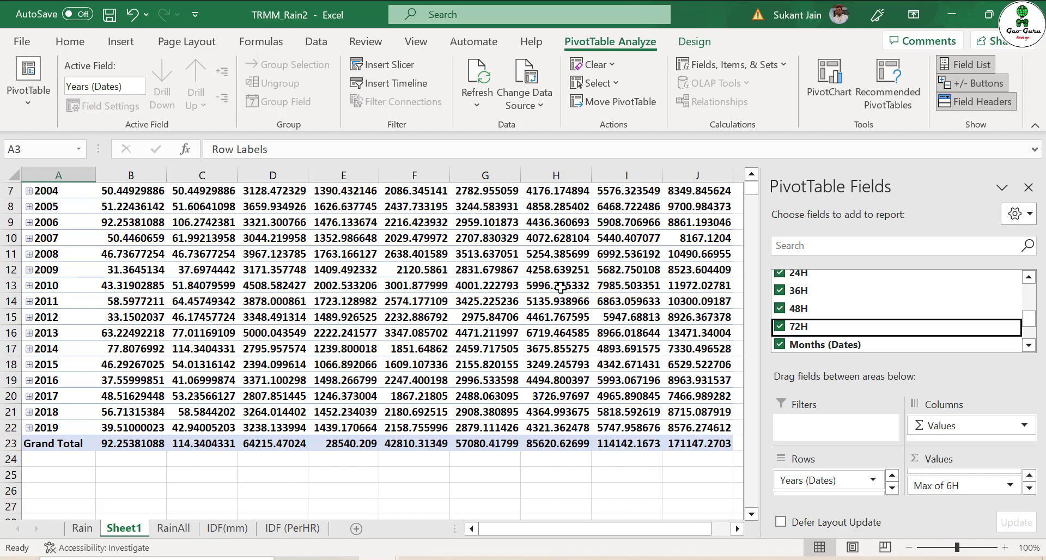
Change the 72H and 48H value columns of the PivotTable to summarise by Max.
scroll(562, 289, "up", 2)
mouse_move(316, 341)
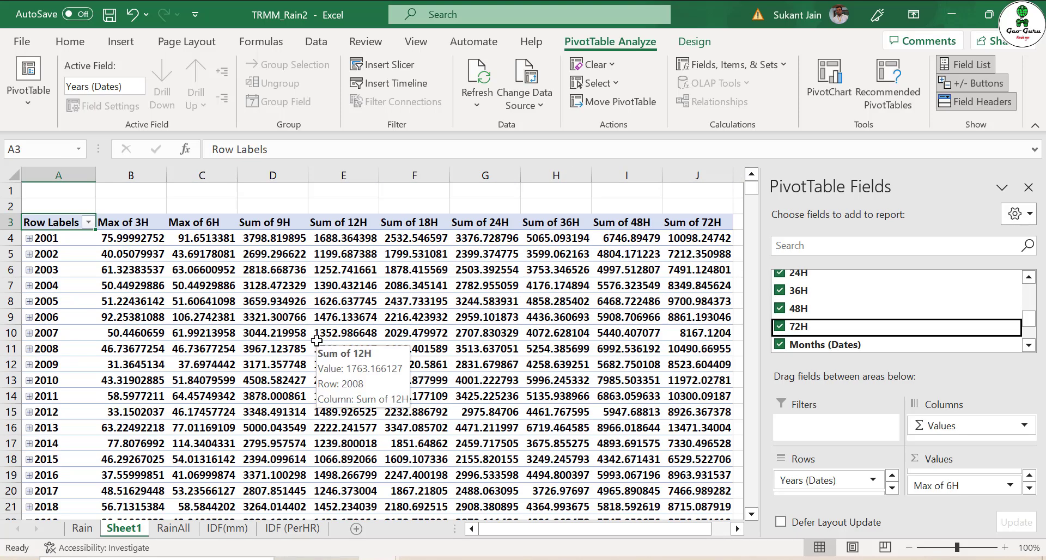
left_click(705, 221)
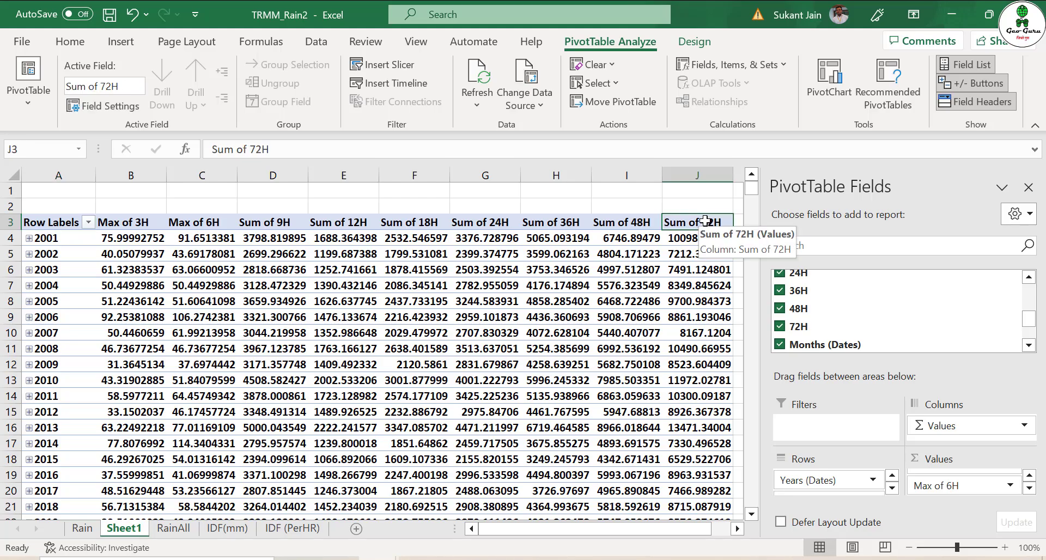
right_click(700, 221)
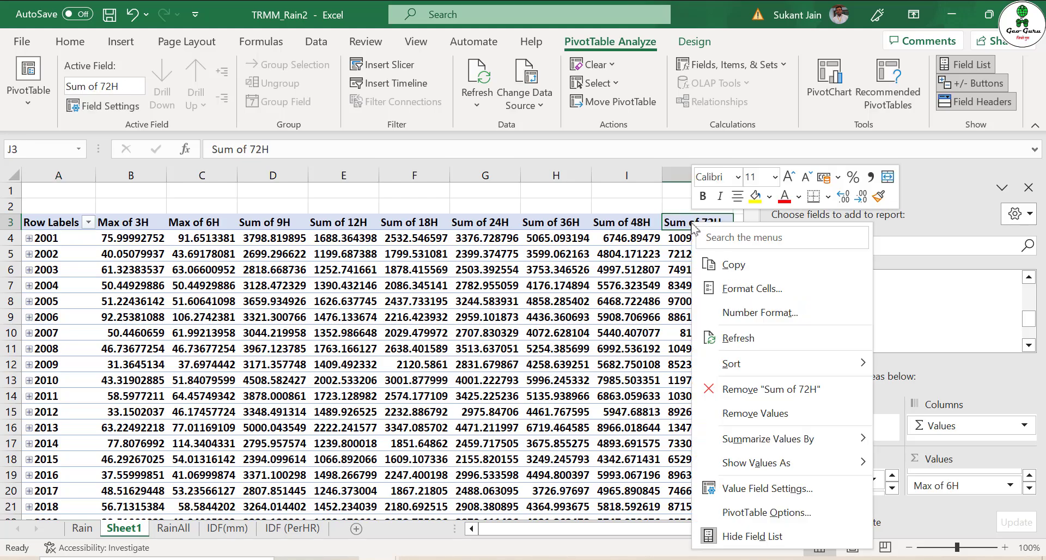
mouse_move(795, 444)
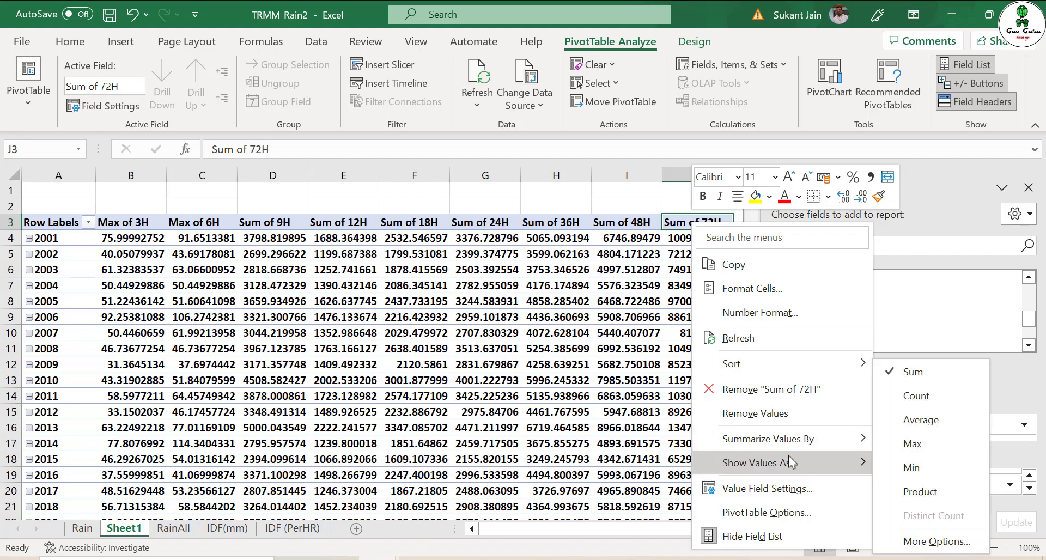
left_click(912, 444)
left_click(637, 221)
right_click(637, 222)
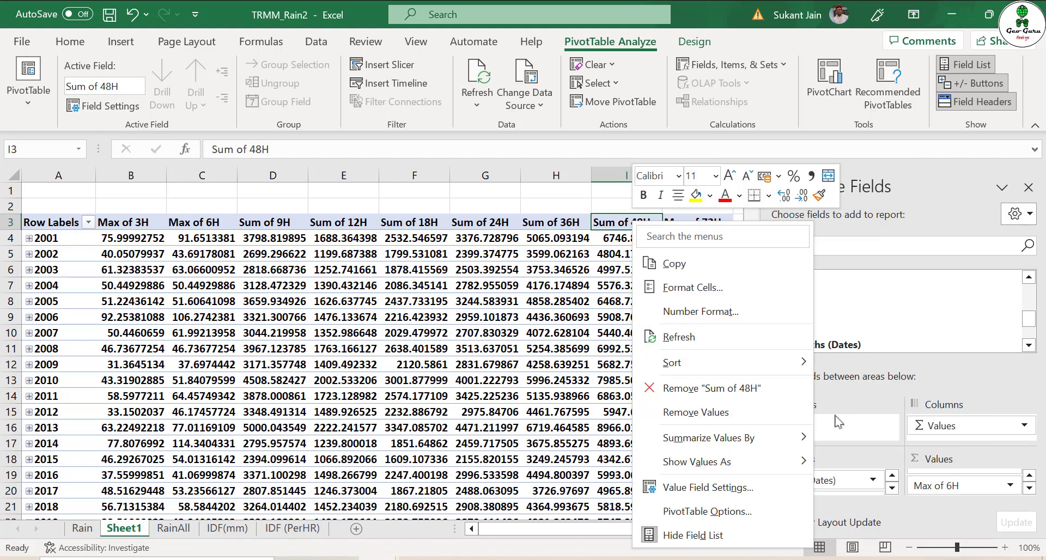
mouse_move(752, 437)
left_click(854, 444)
Change the 36H and 24H value columns of the PivotTable to summarise by Max.
left_click(555, 222)
right_click(555, 222)
left_click(770, 444)
left_click(491, 221)
right_click(490, 222)
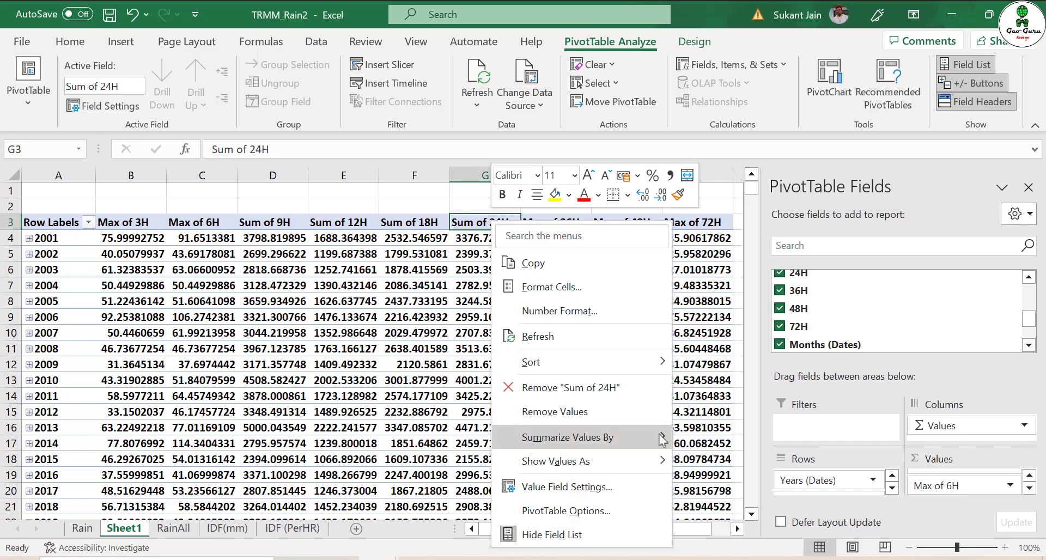
left_click(711, 444)
Change the 18H, 12H and 9H value columns of the PivotTable to summarise by Max.
right_click(421, 220)
mouse_move(491, 440)
left_click(640, 444)
right_click(336, 222)
mouse_move(387, 441)
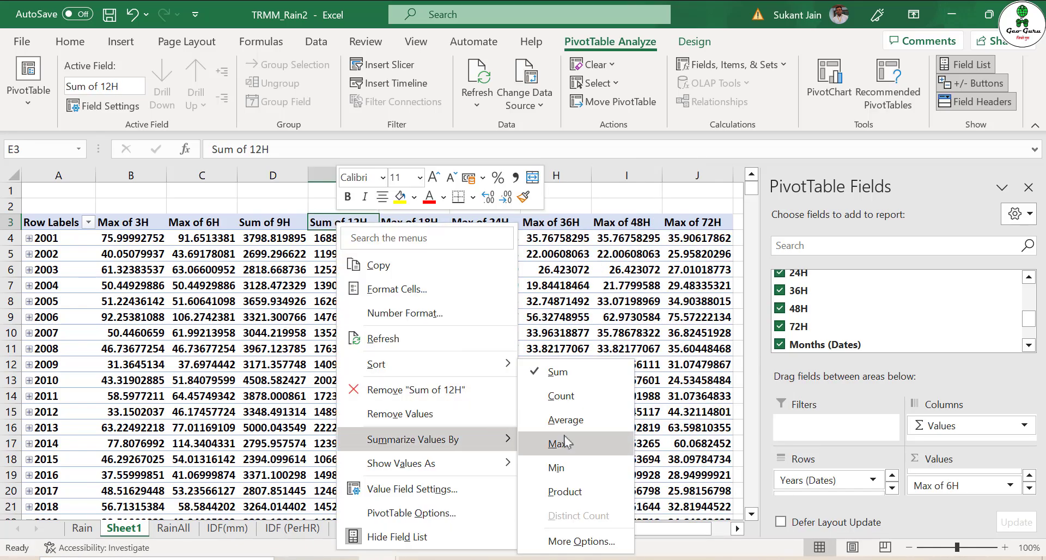
left_click(534, 444)
right_click(275, 222)
left_click(484, 444)
Look over the yearly maximum values in the PivotTable and close the PivotTable field list.
left_click(327, 364)
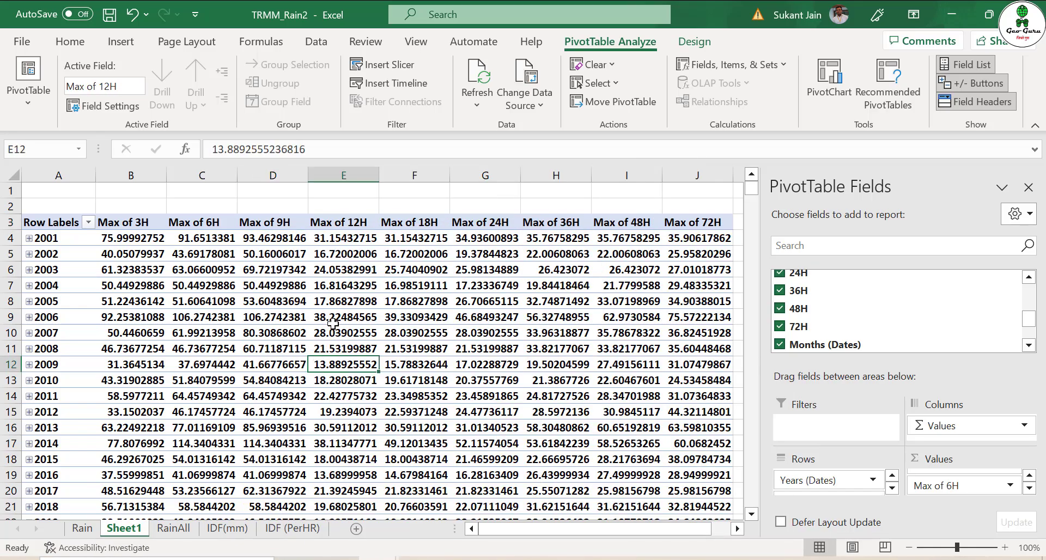
left_click(463, 330)
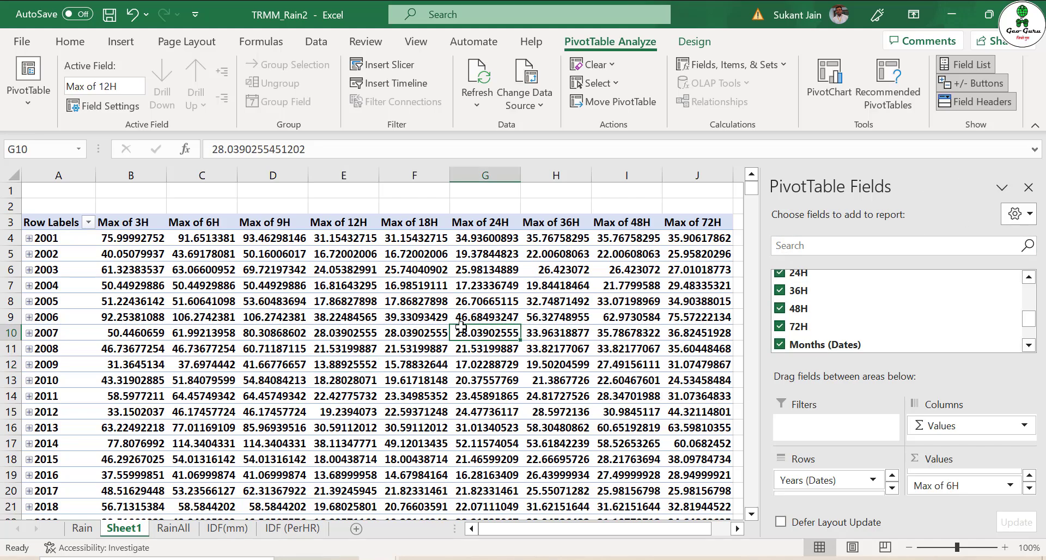
scroll(218, 359, "down", 3)
scroll(217, 360, "up", 3)
left_click(1029, 187)
left_click(393, 315)
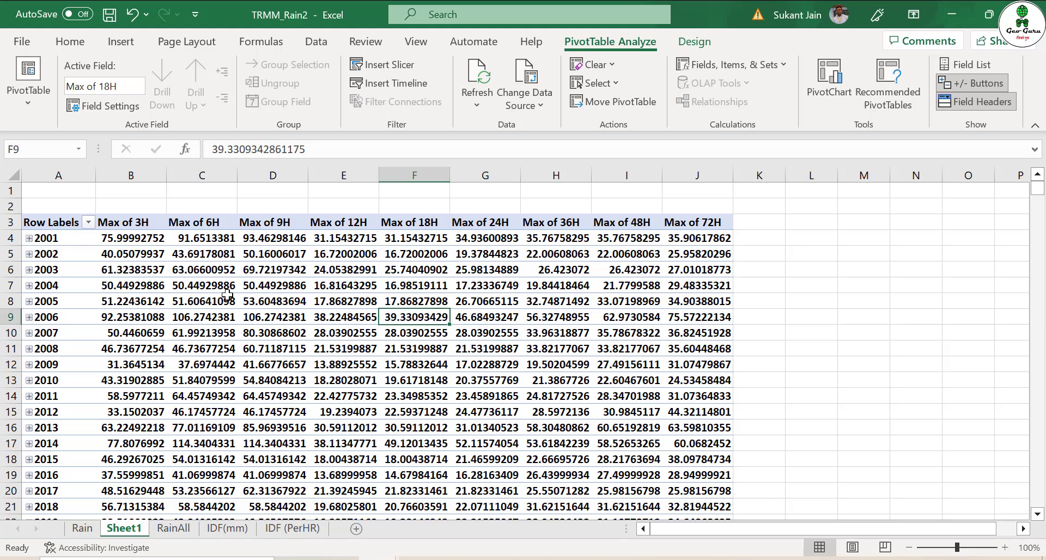
Copy the yearly maximum table A3:J22, without the Grand Total row, from Sheet1 and paste it as values at B1 of the IDF(mm) sheet.
left_click_drag(67, 220, 695, 493)
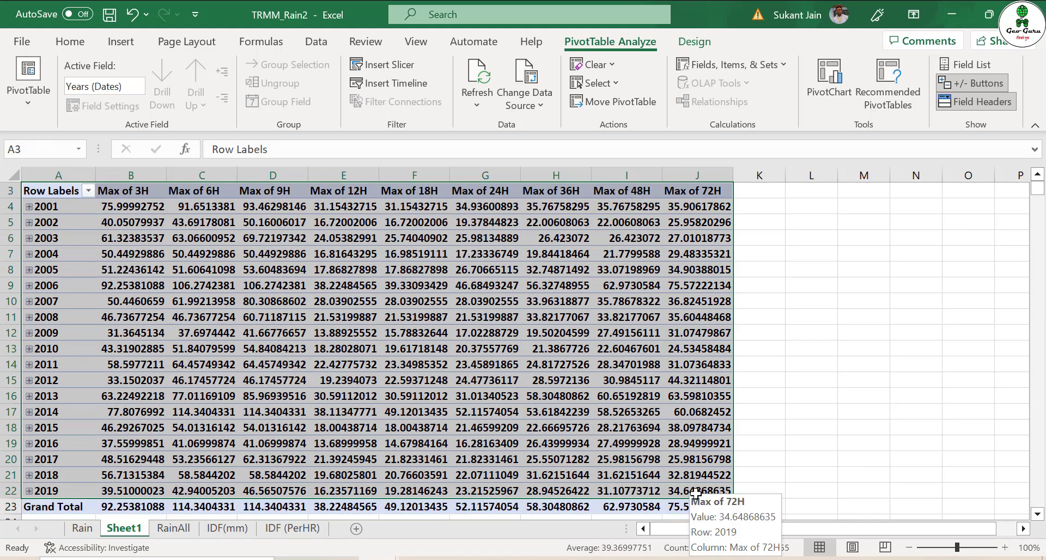
key("ctrl+c")
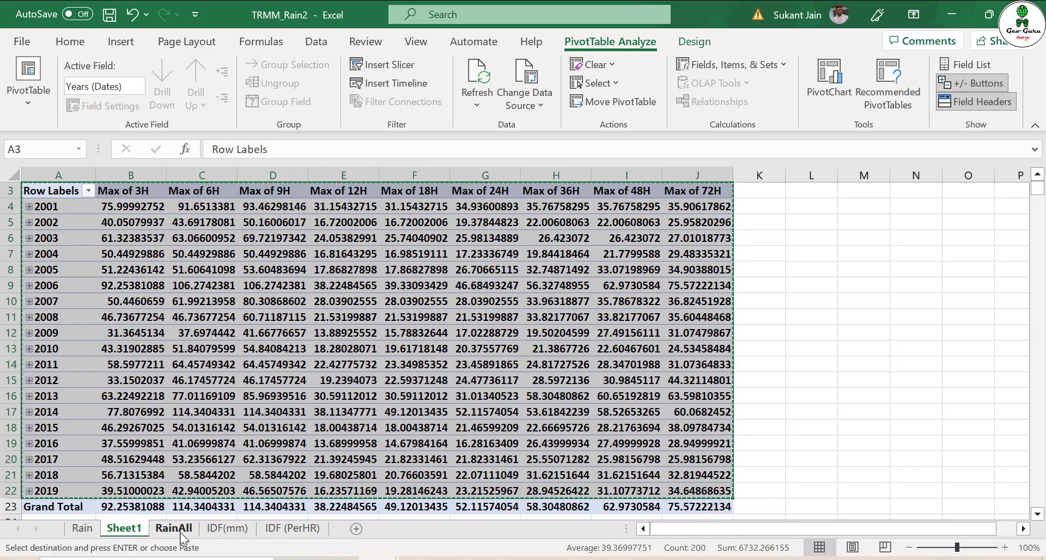
left_click(224, 529)
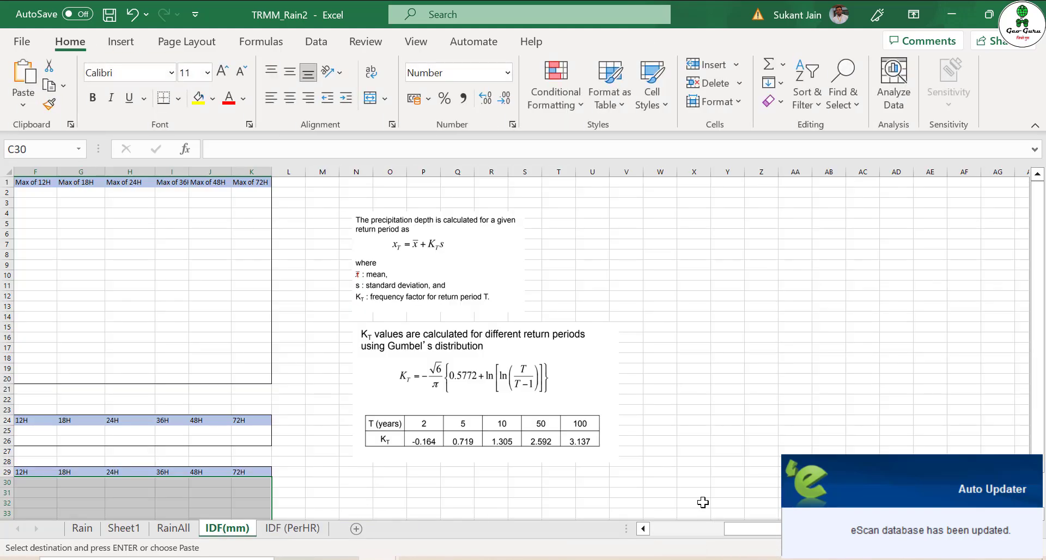
left_click_drag(758, 528, 665, 537)
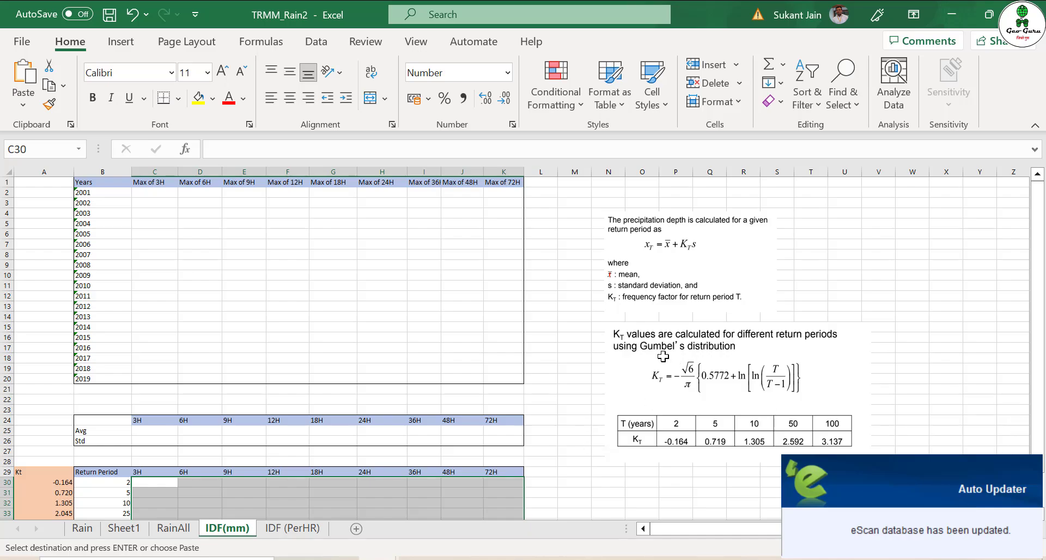
left_click(98, 183)
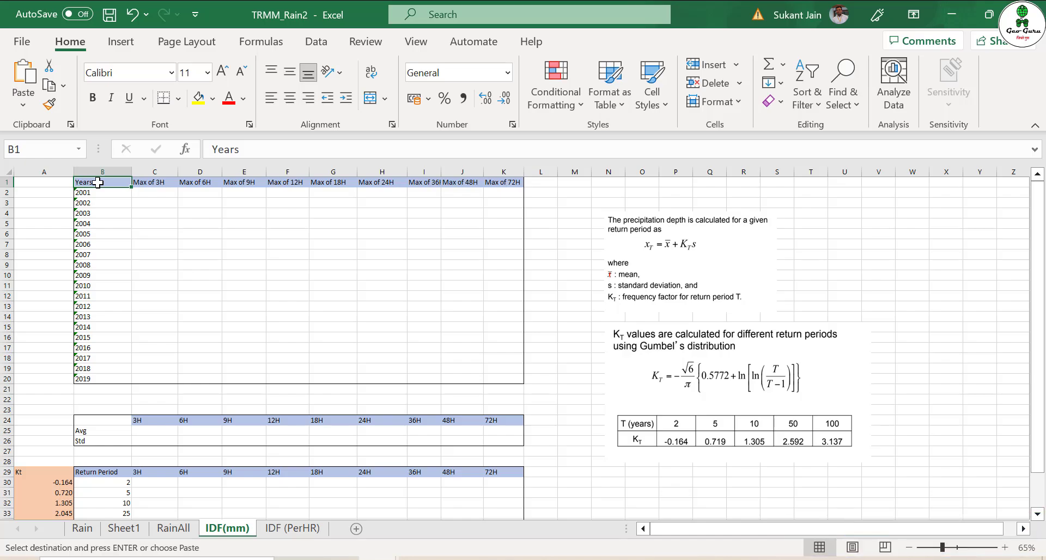
right_click(98, 182)
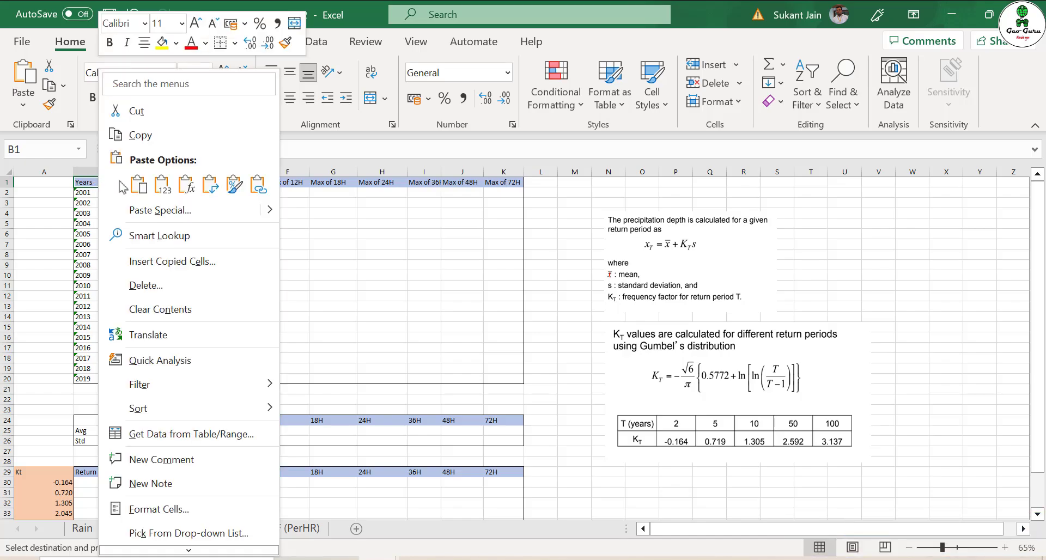
left_click(159, 188)
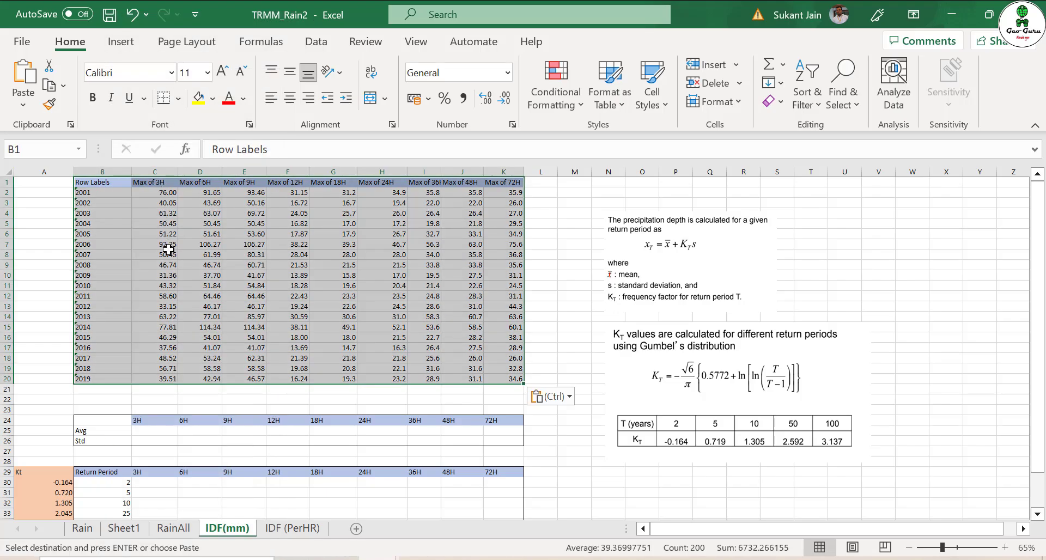
left_click(169, 252)
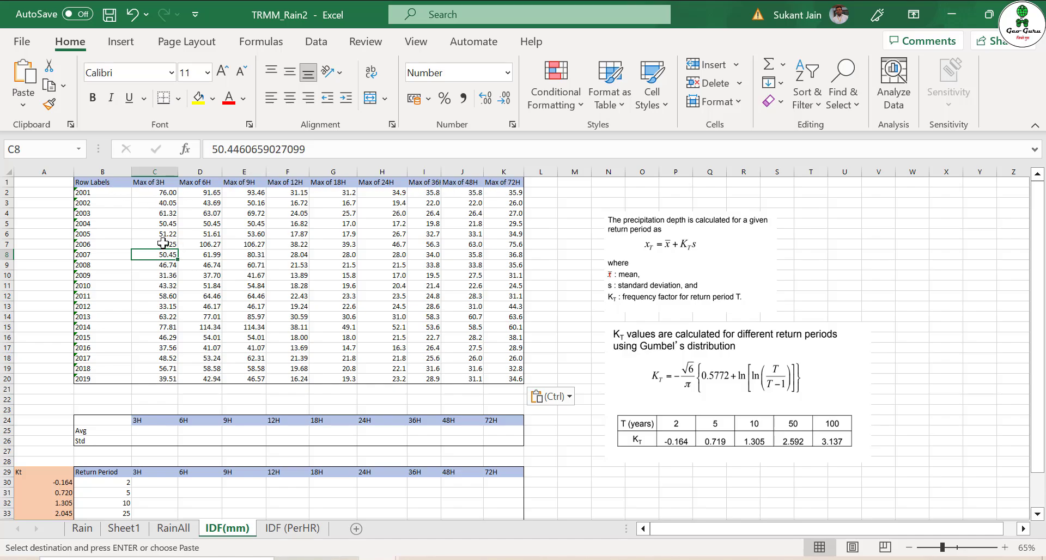
left_click(299, 253)
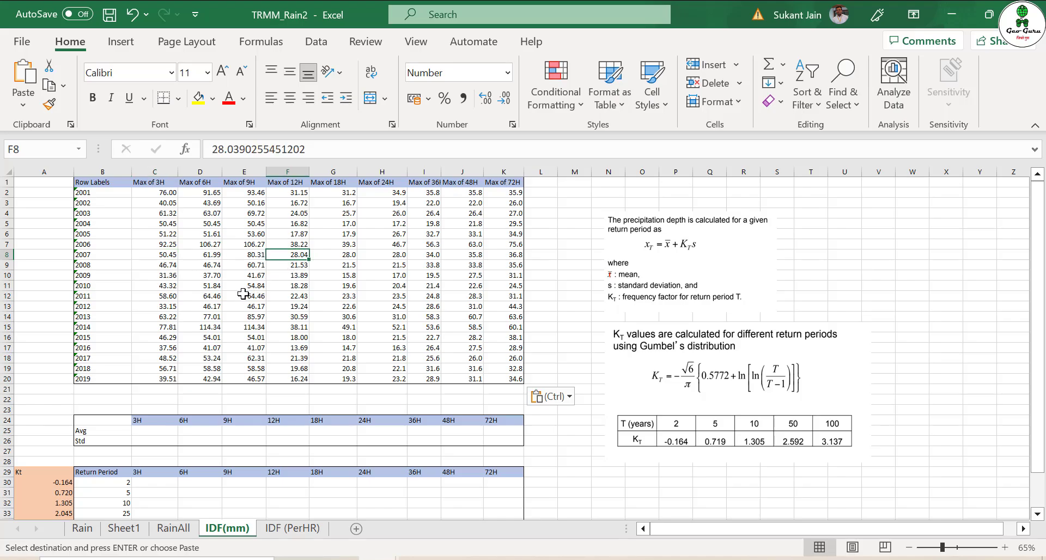
Examine the pasted yearly maxima and the notes on the precipitation depth equation and Gumbel frequency factor KT on the IDF(mm) sheet.
scroll(243, 294, "up", 3, "ctrl")
scroll(263, 326, "up", 2)
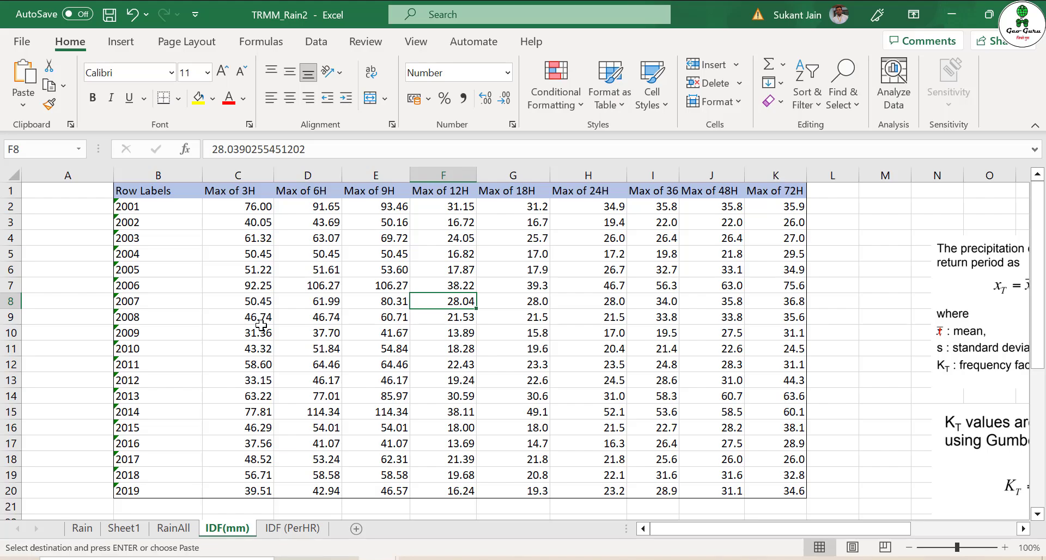
scroll(260, 325, "down", 2)
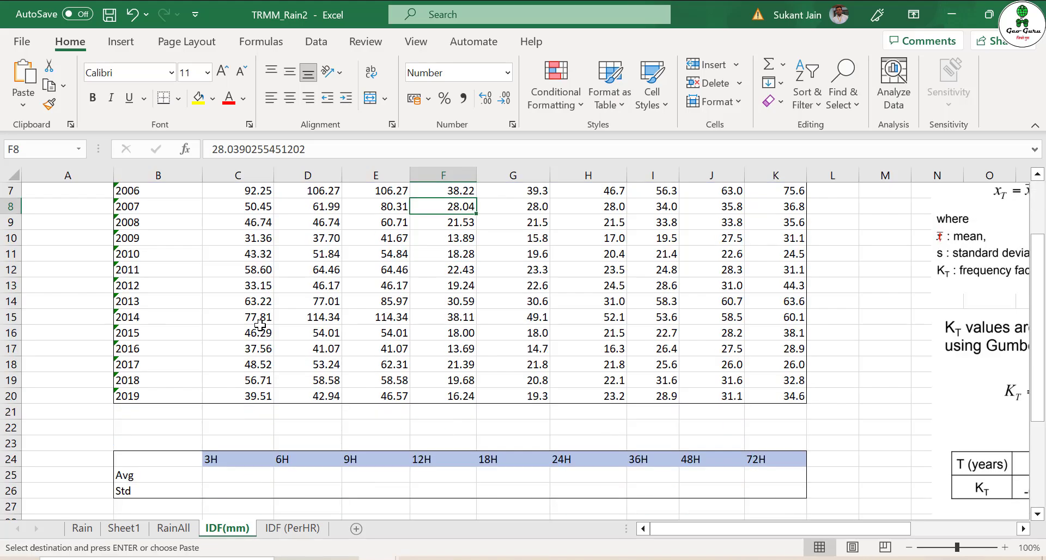
left_click_drag(748, 530, 872, 518)
scroll(857, 452, "up", 2)
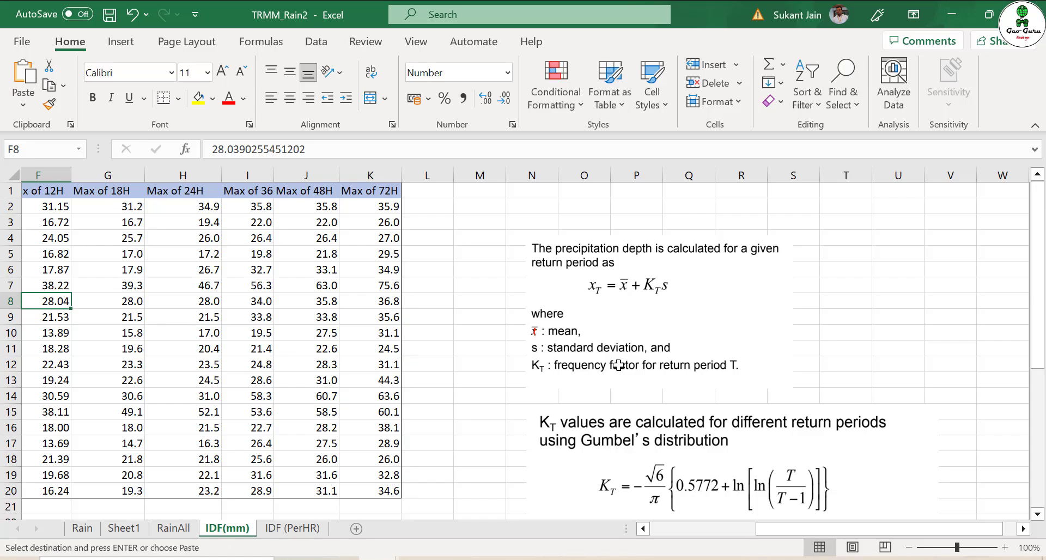
scroll(618, 365, "down", 1)
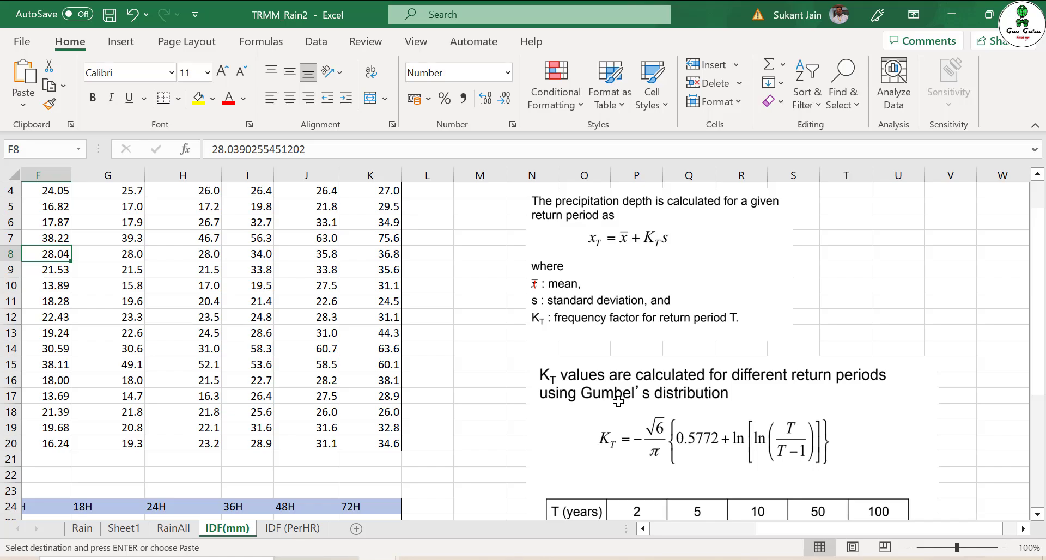
scroll(618, 404, "down", 1)
scroll(617, 404, "down", 1)
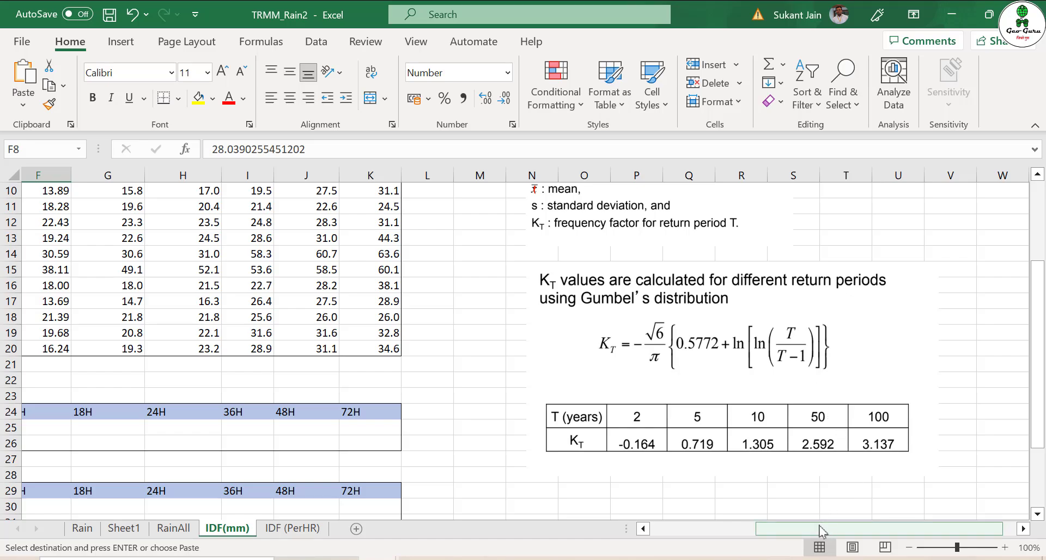
Examine the return period table and check the Kt formula used for the 5-year return period in A31.
left_click_drag(820, 531, 714, 531)
scroll(505, 490, "down", 4)
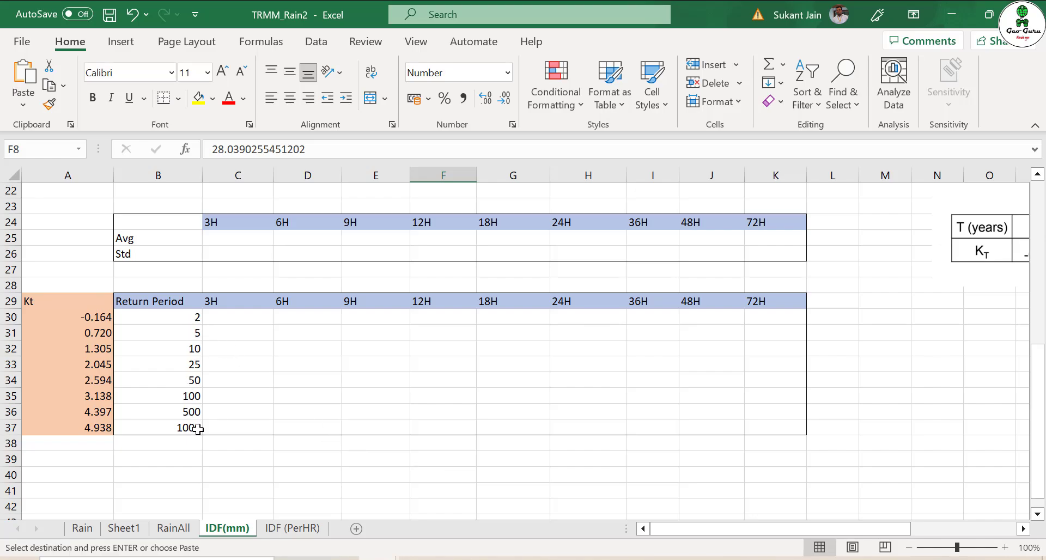
left_click_drag(705, 531, 623, 522)
scroll(705, 294, "up", 3)
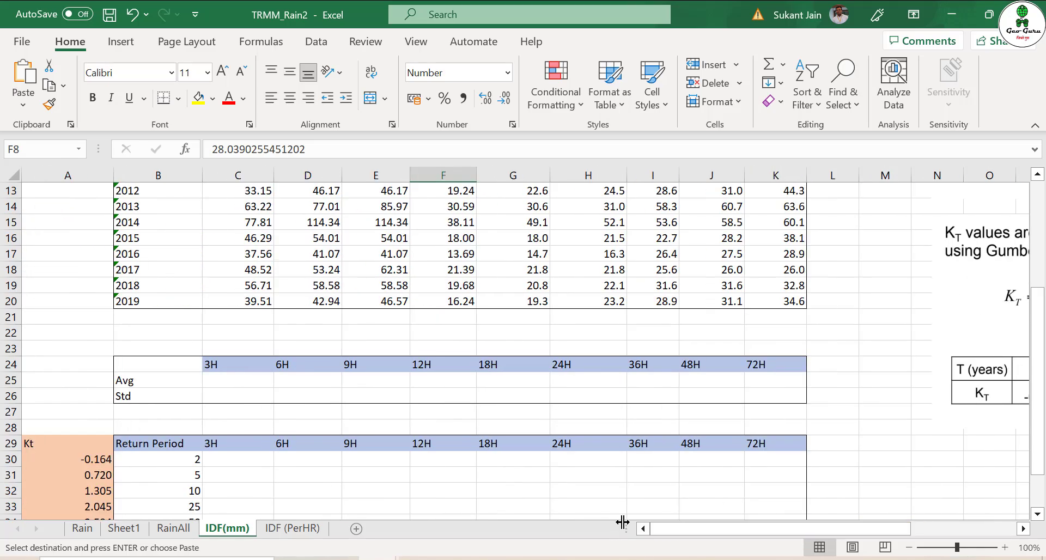
scroll(132, 439, "down", 3)
left_click(180, 315)
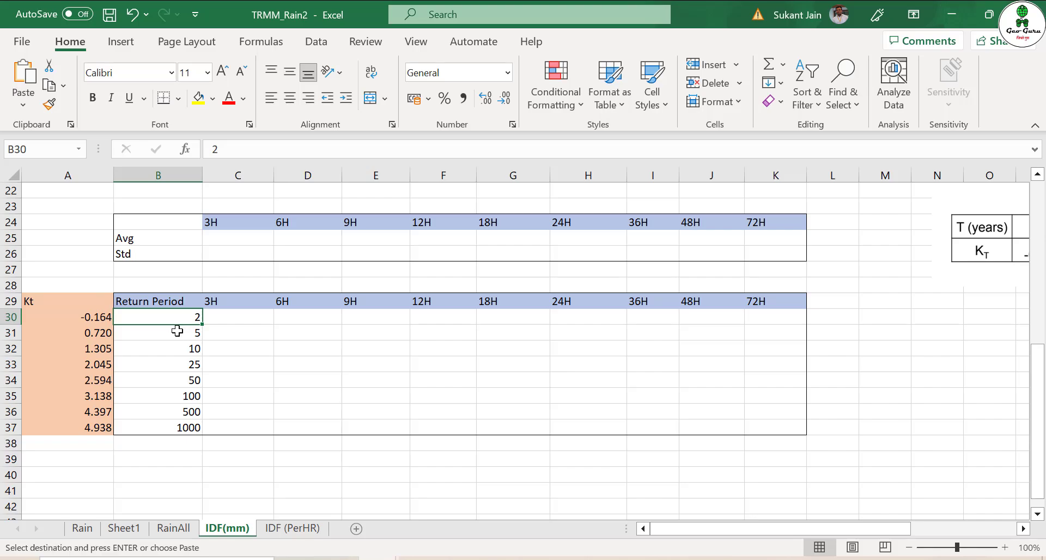
left_click(178, 333)
left_click(100, 333)
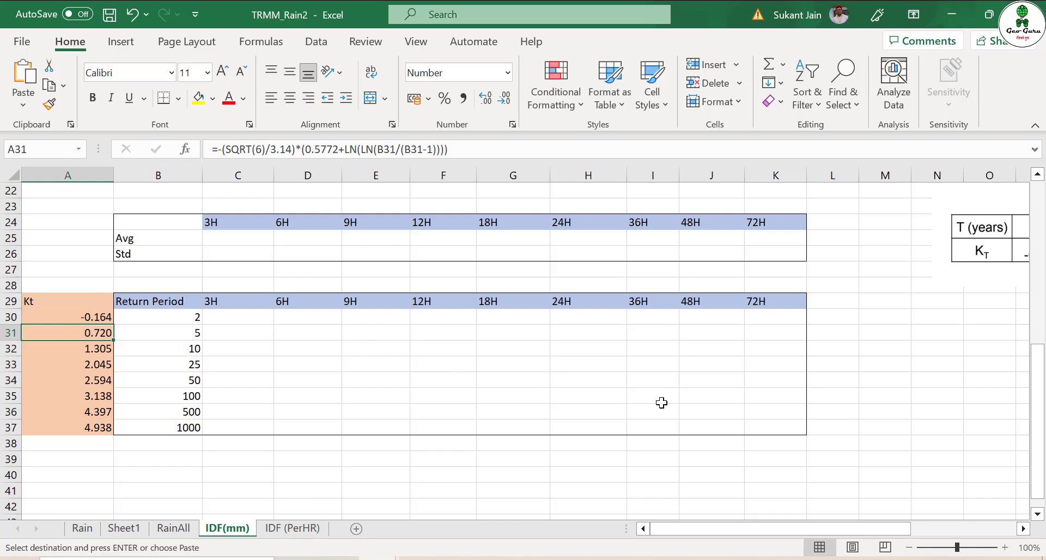
scroll(416, 394, "up", 2)
scroll(416, 394, "up", 5)
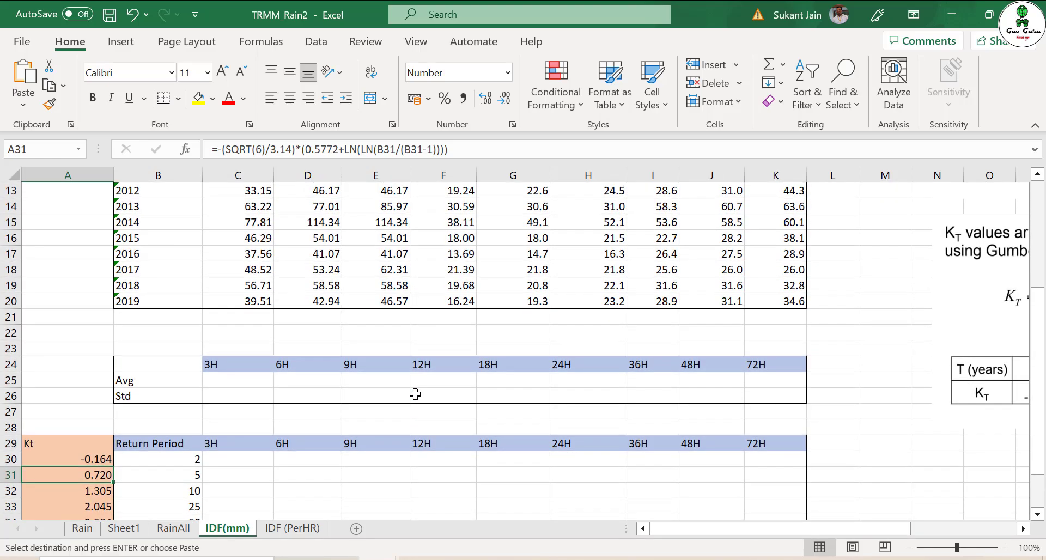
Calculate the 3H average in C25 with AVERAGE over C2:C20 and fill the formula across the Avg row to 72H.
scroll(264, 393, "down", 3)
scroll(264, 394, "down", 1)
left_click(254, 381)
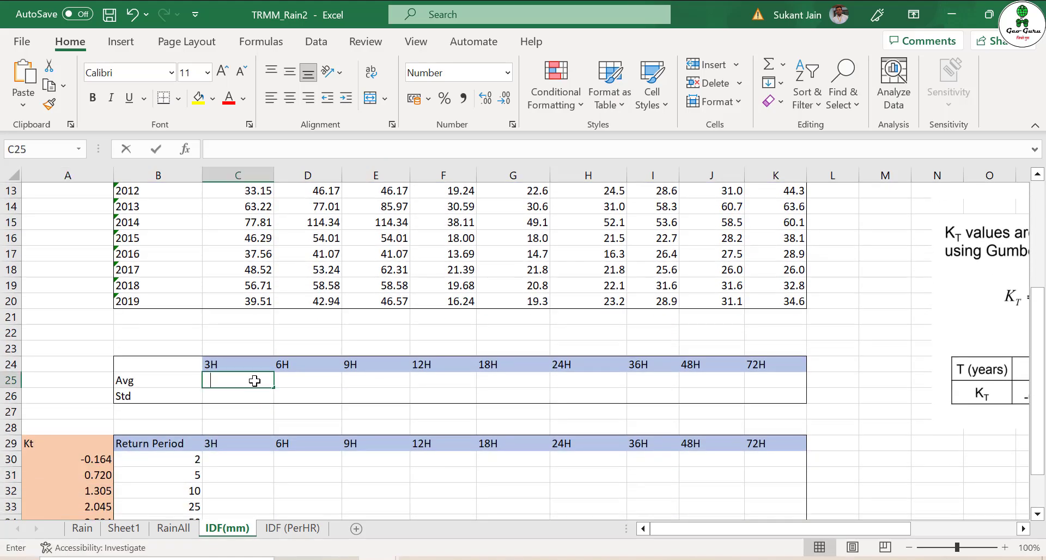
type("=ave")
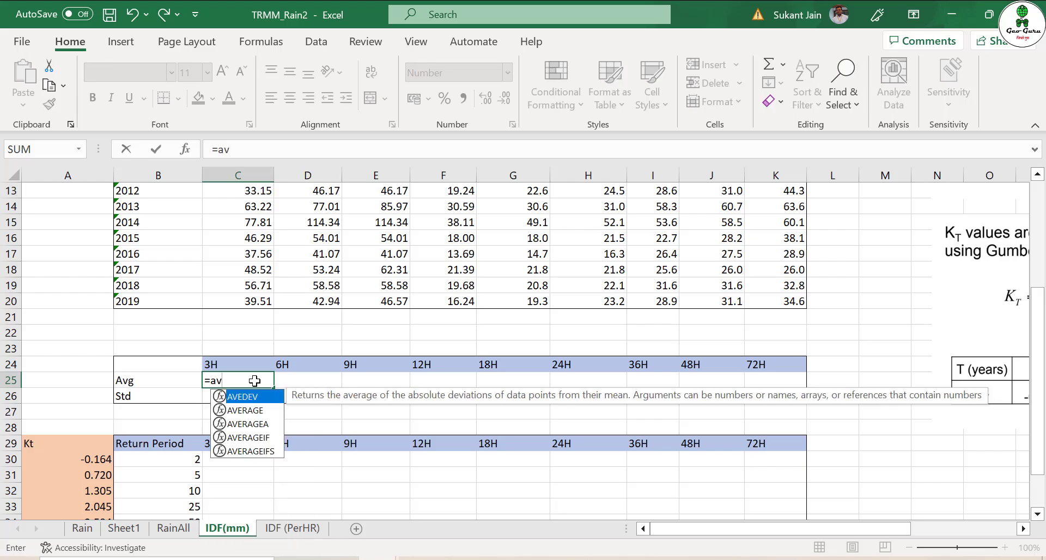
double_click(256, 410)
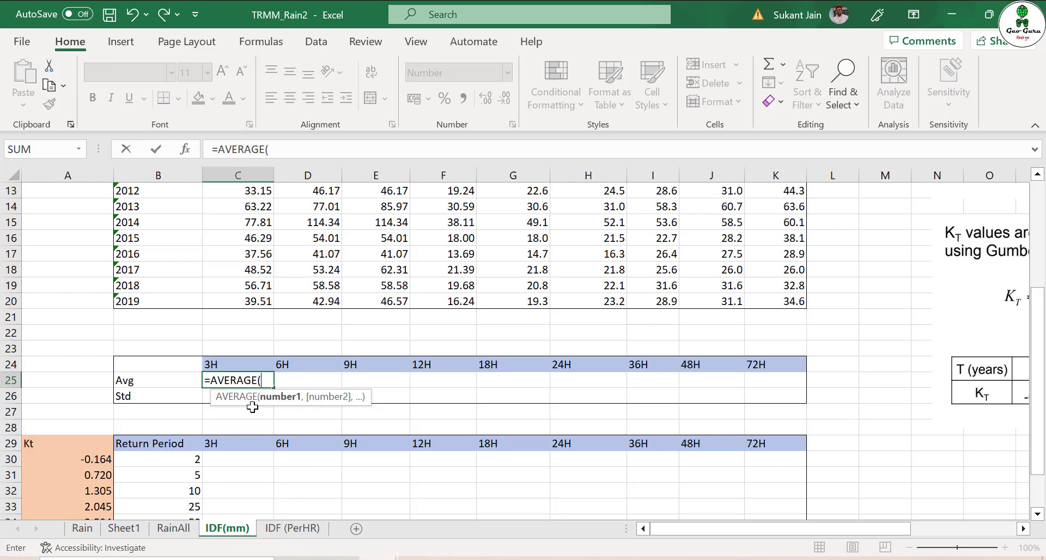
scroll(256, 381, "up", 4)
left_click_drag(252, 208, 244, 491)
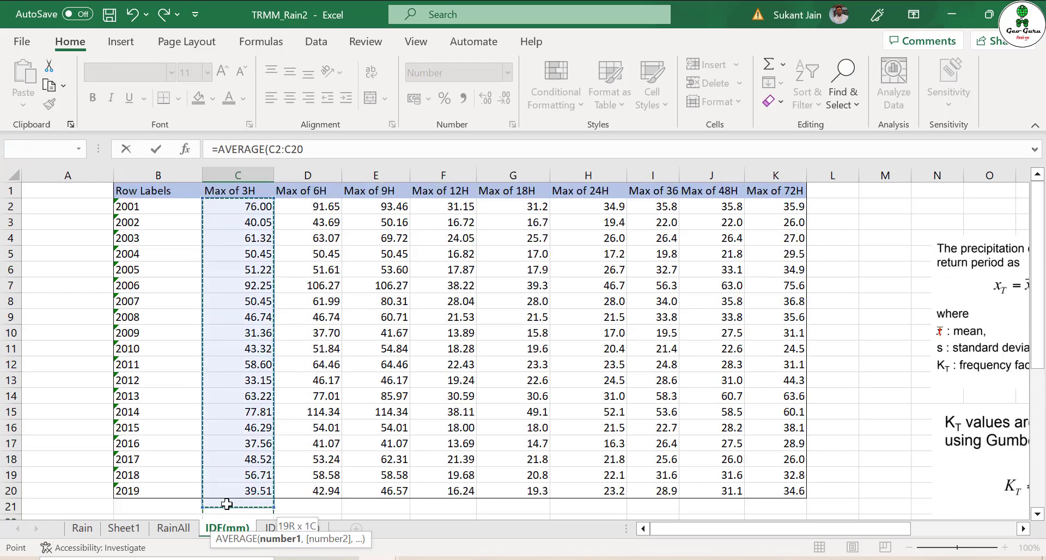
key("Return")
scroll(258, 477, "down", 2)
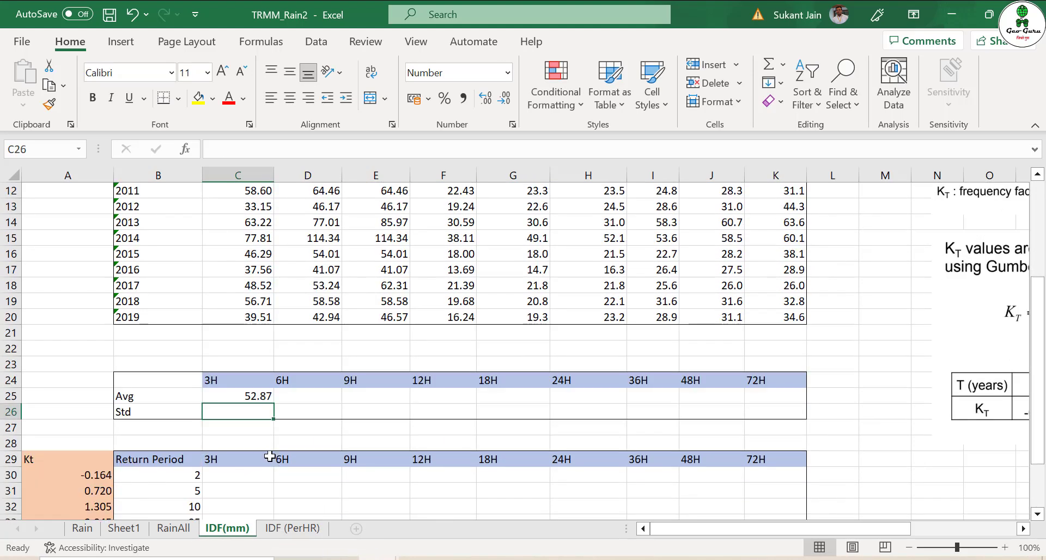
left_click(265, 398)
left_click_drag(273, 402, 772, 408)
Calculate the 3H standard deviation in C26 with STDEV.S over C2:C20 and fill the formula across the Std row to 72H.
left_click(263, 414)
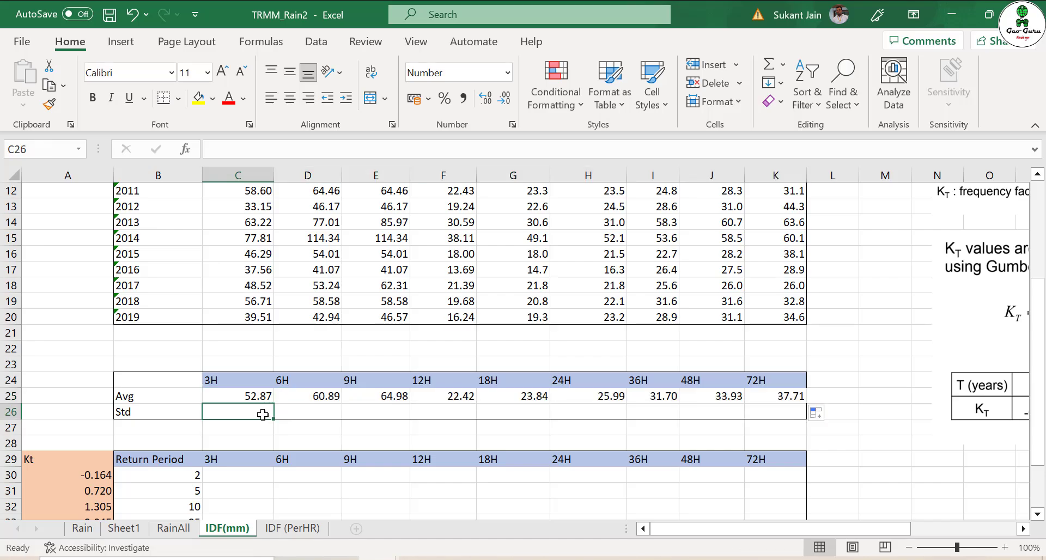
type("=stde")
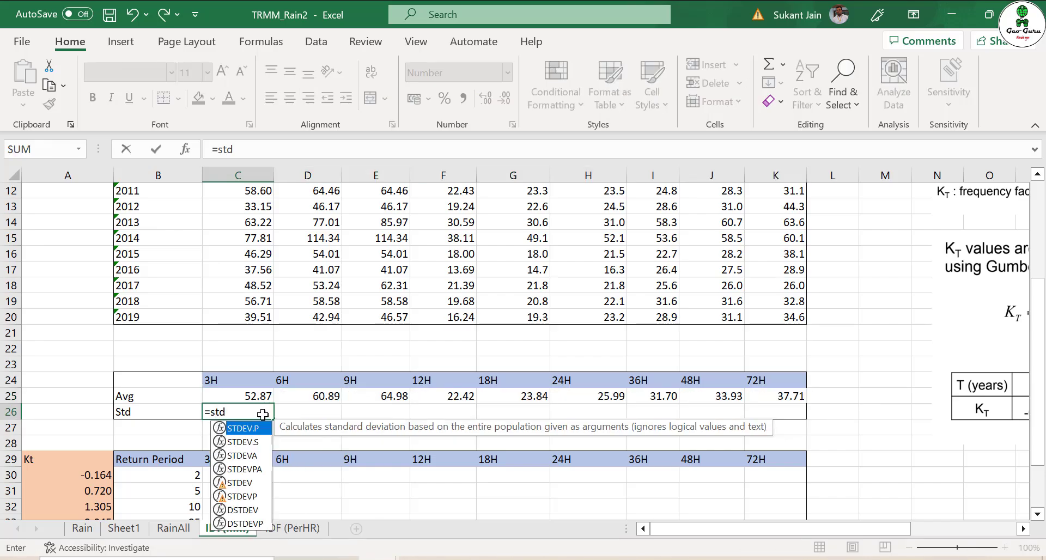
double_click(255, 440)
scroll(254, 439, "up", 4)
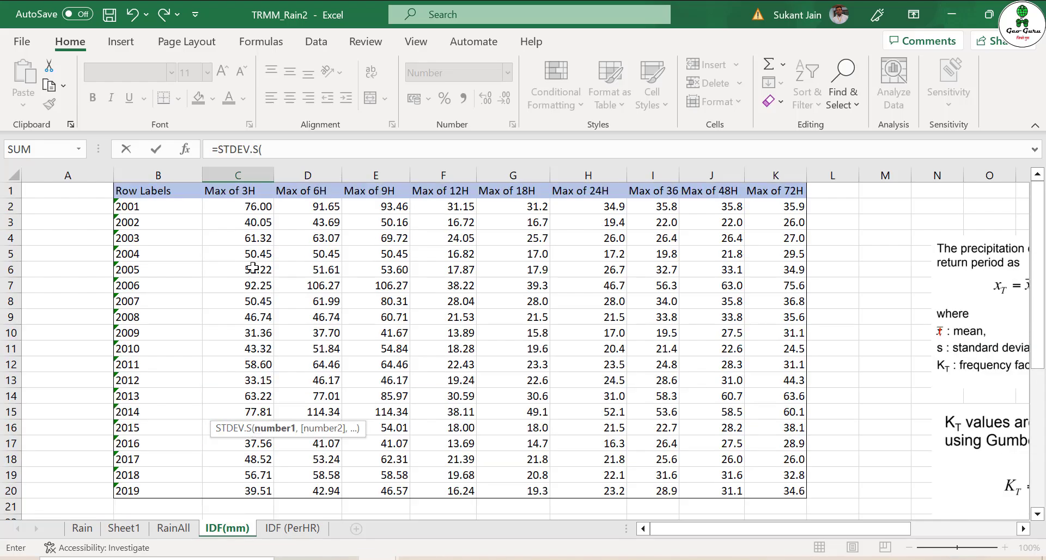
left_click_drag(254, 208, 219, 491)
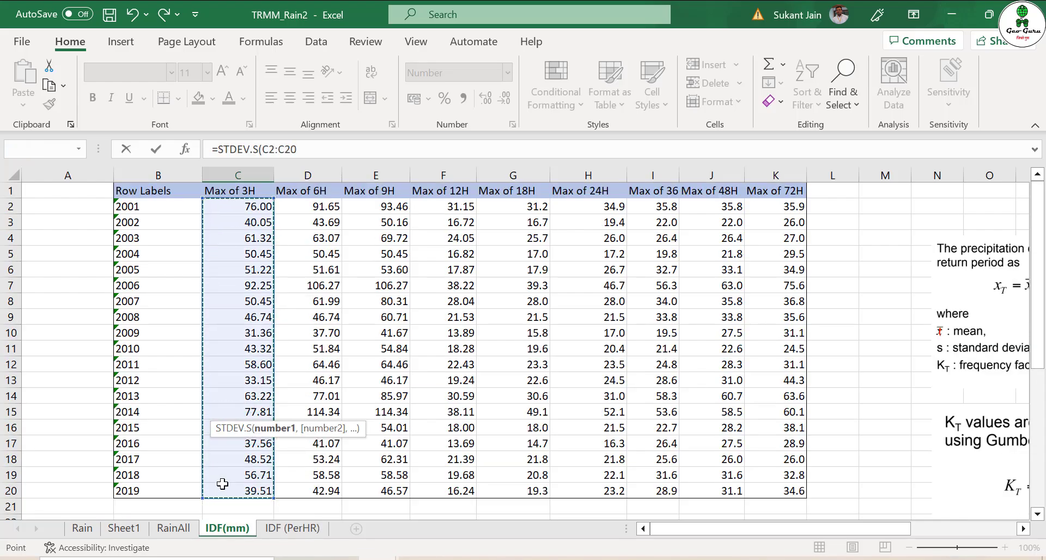
key("Return")
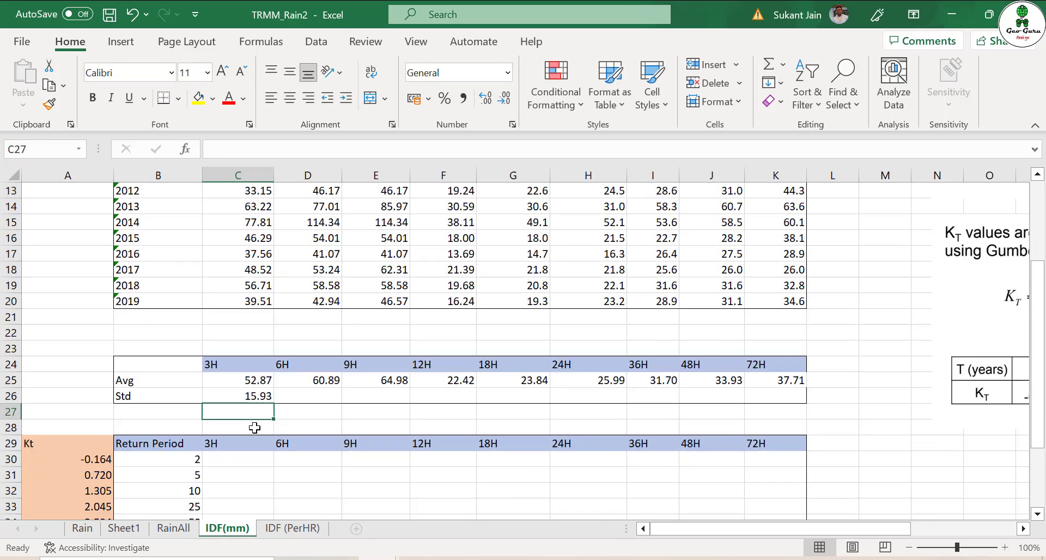
left_click(255, 396)
left_click_drag(273, 403, 786, 407)
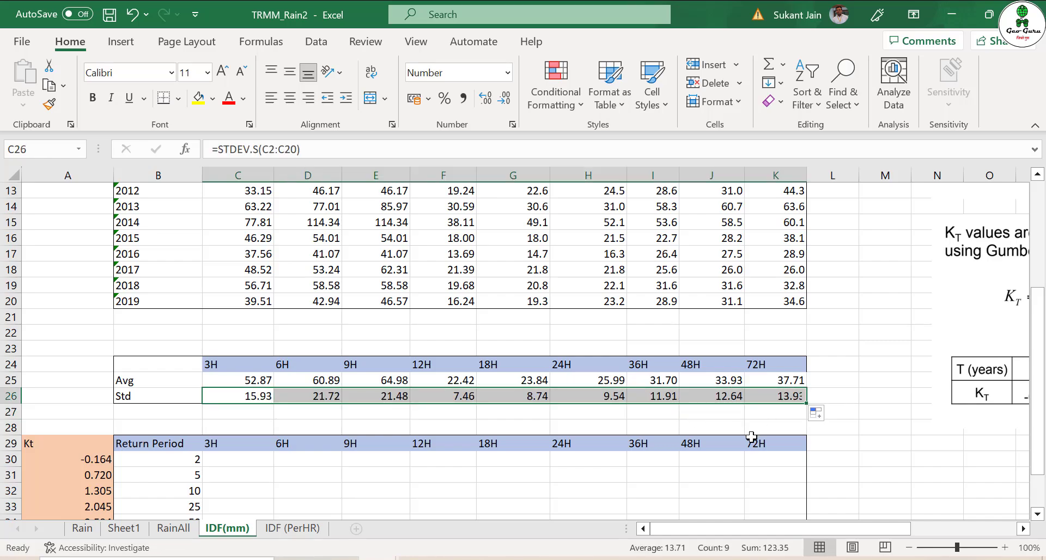
Review the Avg and Std rows against the yearly maxima and check the average formula in C25.
scroll(481, 449, "down", 2)
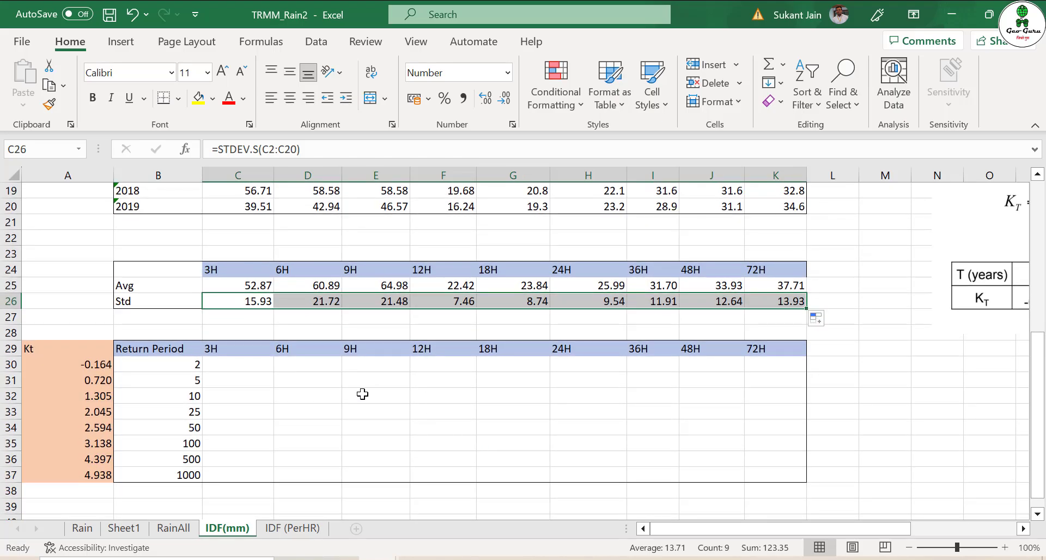
scroll(362, 394, "up", 1)
scroll(292, 390, "up", 3)
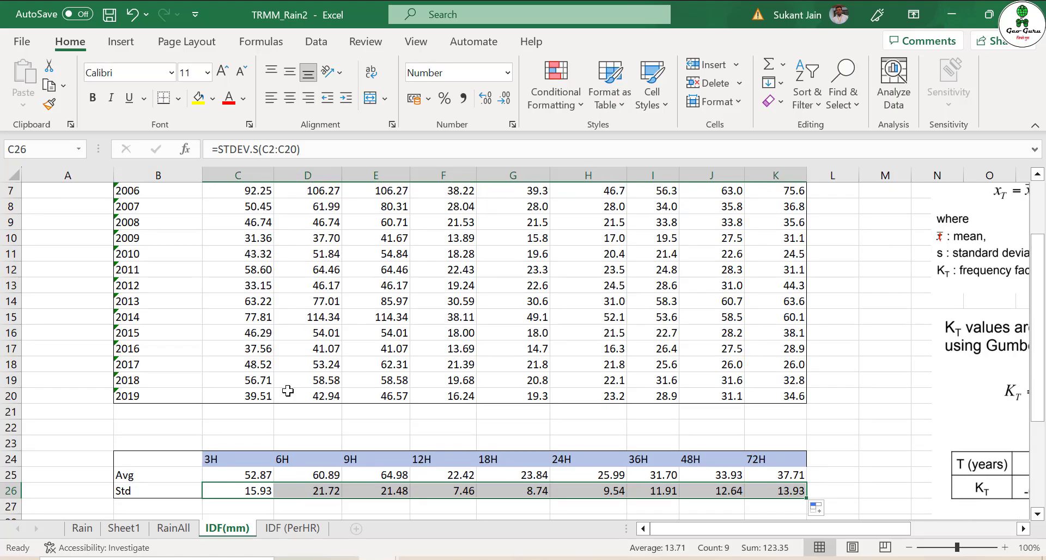
scroll(267, 381, "down", 2)
left_click(260, 381)
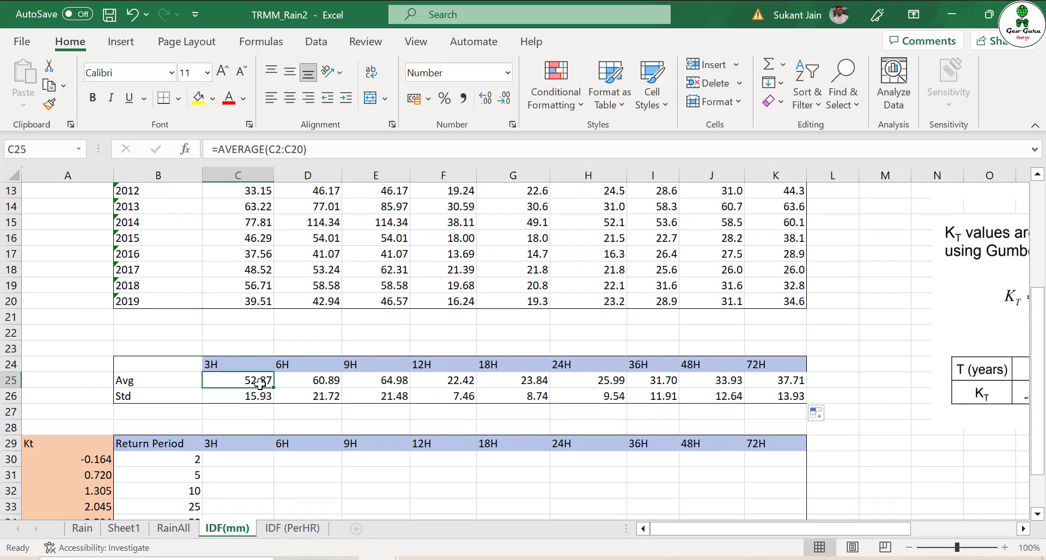
scroll(260, 383, "up", 3)
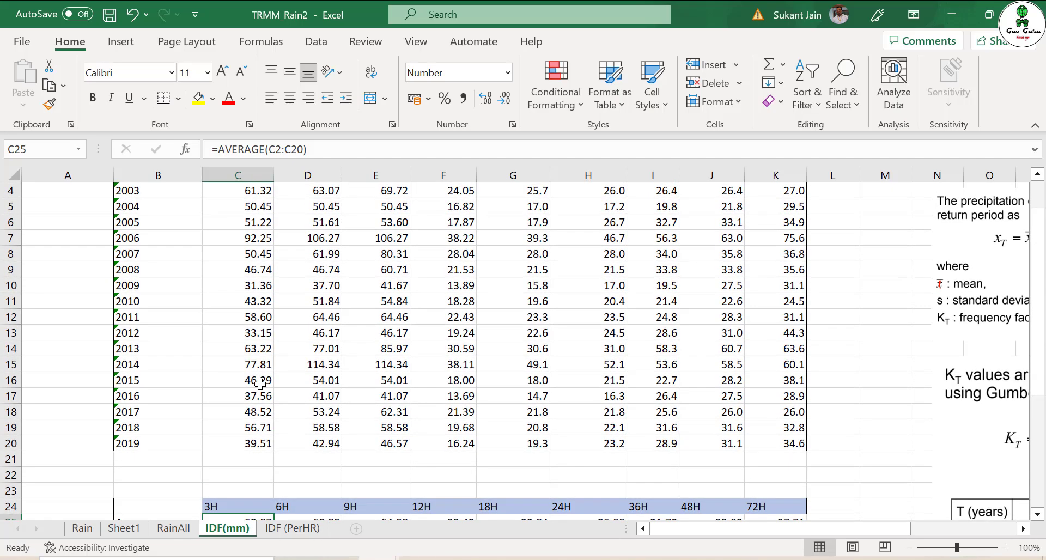
scroll(260, 383, "up", 1)
scroll(263, 402, "down", 4)
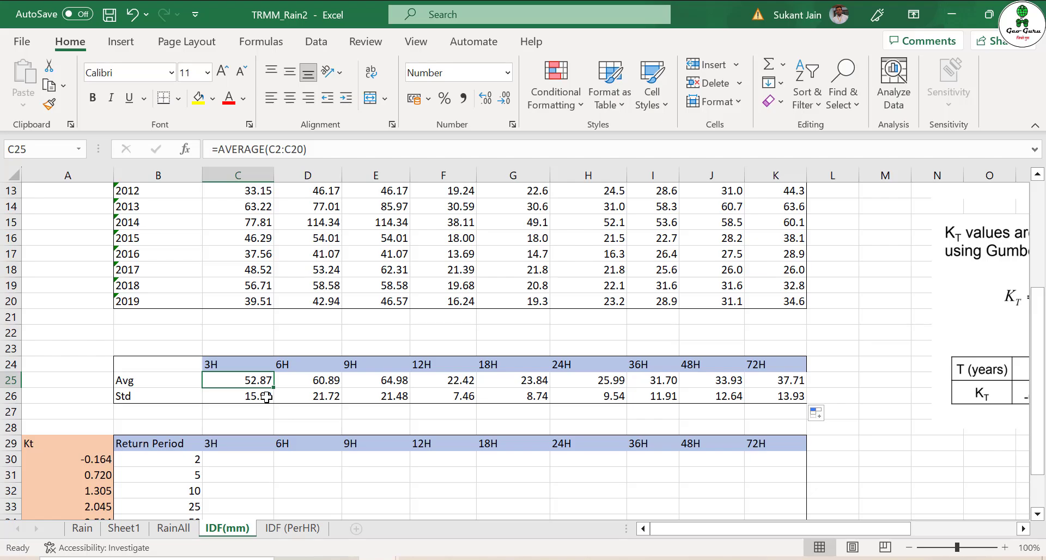
Review the yearly maximum rainfall values, the Avg and Std rows, and the return period table with its Kt values.
scroll(266, 397, "up", 4)
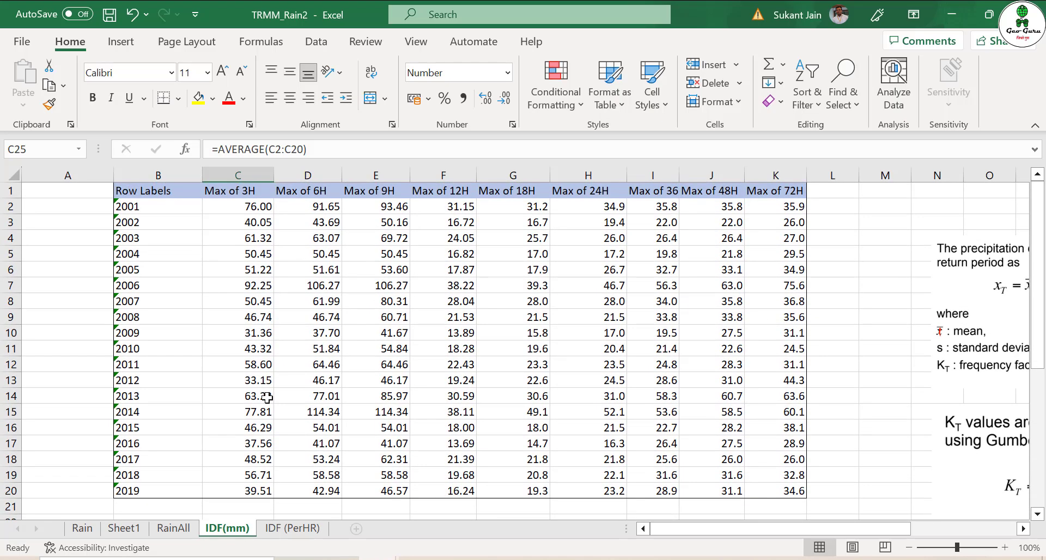
scroll(268, 399, "down", 3)
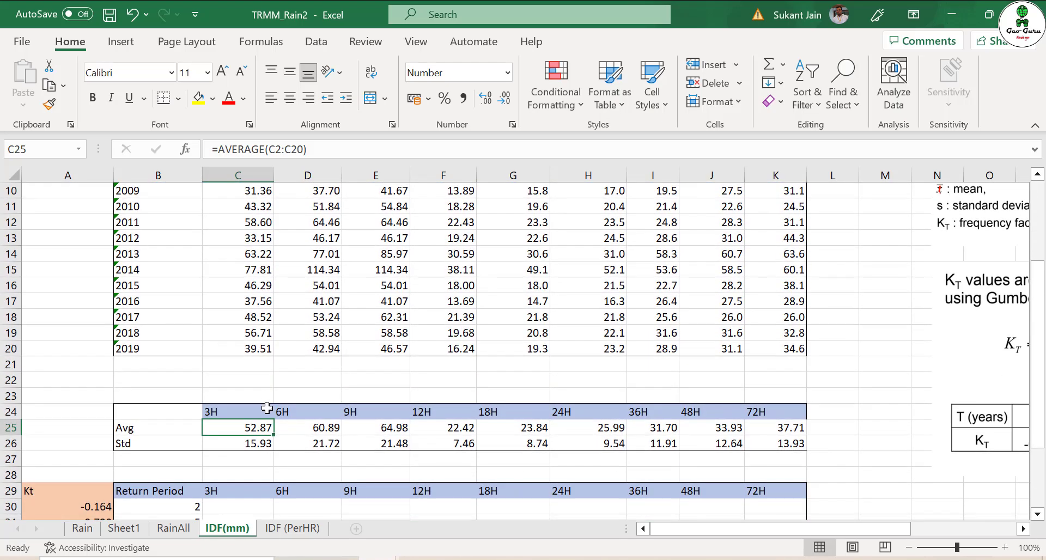
scroll(259, 425, "down", 1)
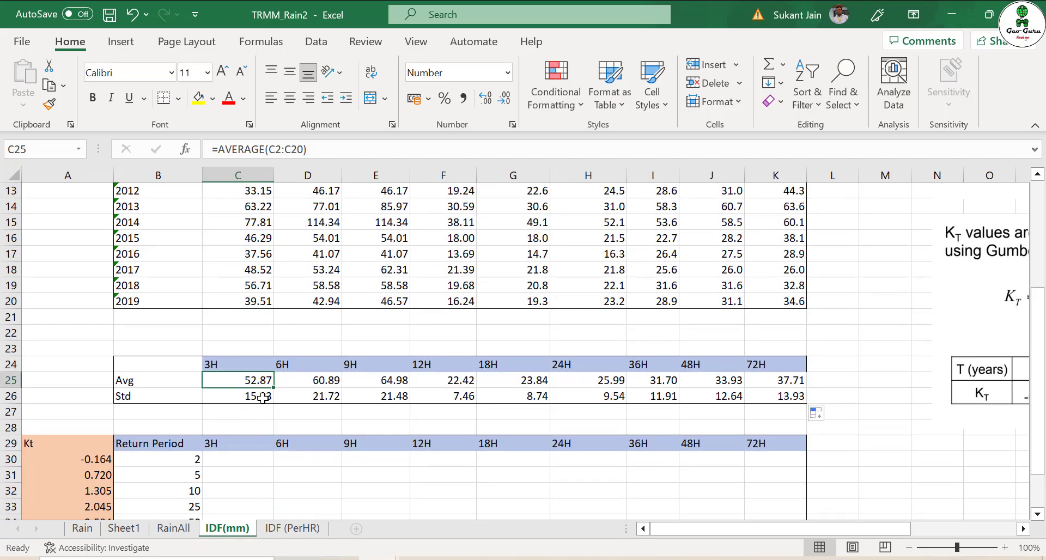
scroll(262, 400, "down", 1)
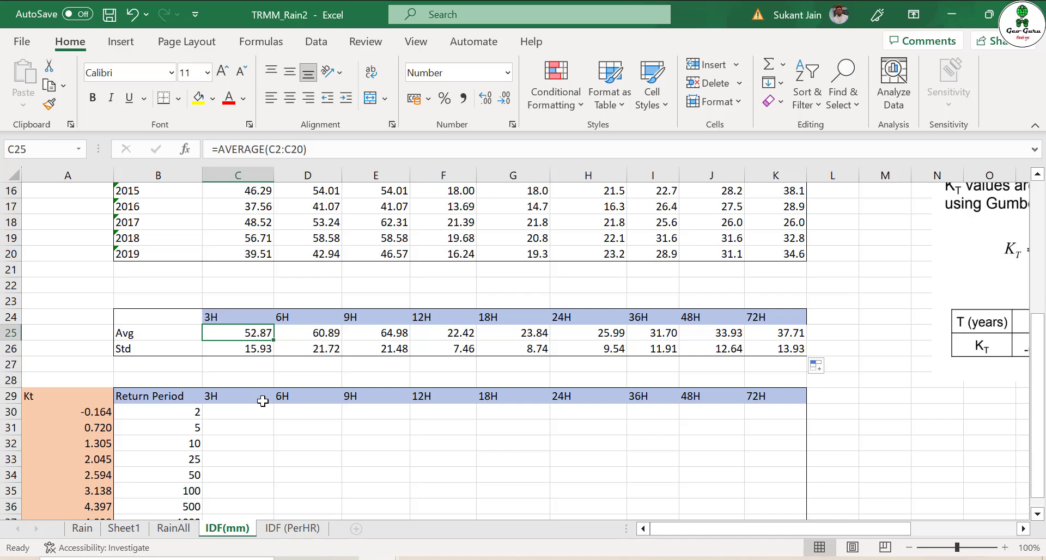
left_click(201, 442)
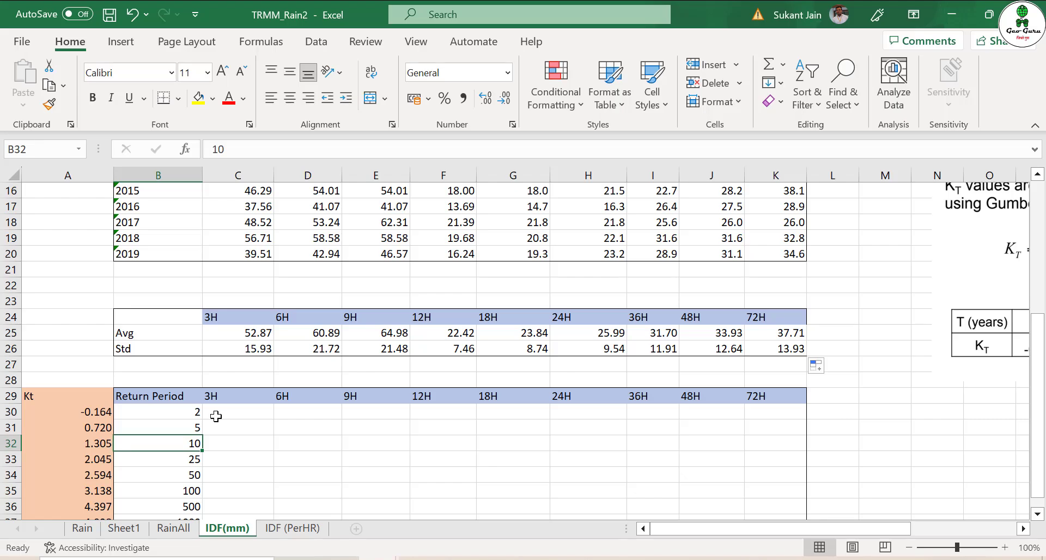
scroll(216, 416, "up", 4)
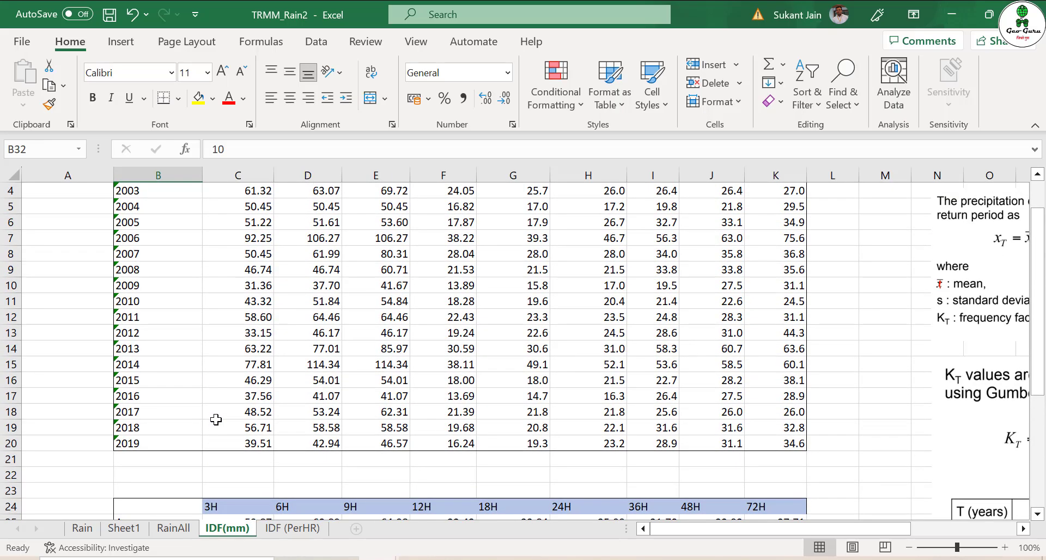
scroll(215, 419, "up", 1)
scroll(216, 419, "down", 3)
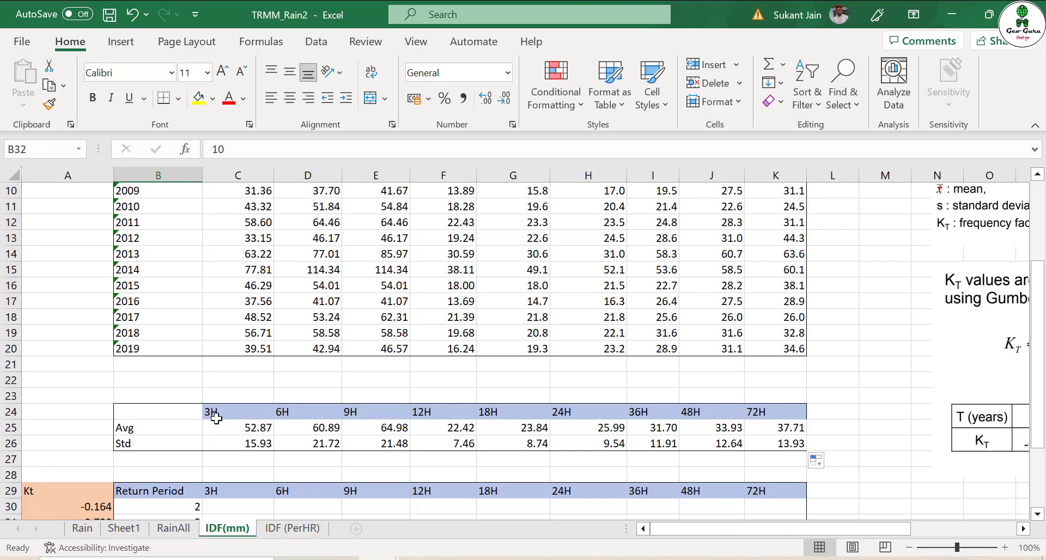
scroll(218, 417, "down", 2)
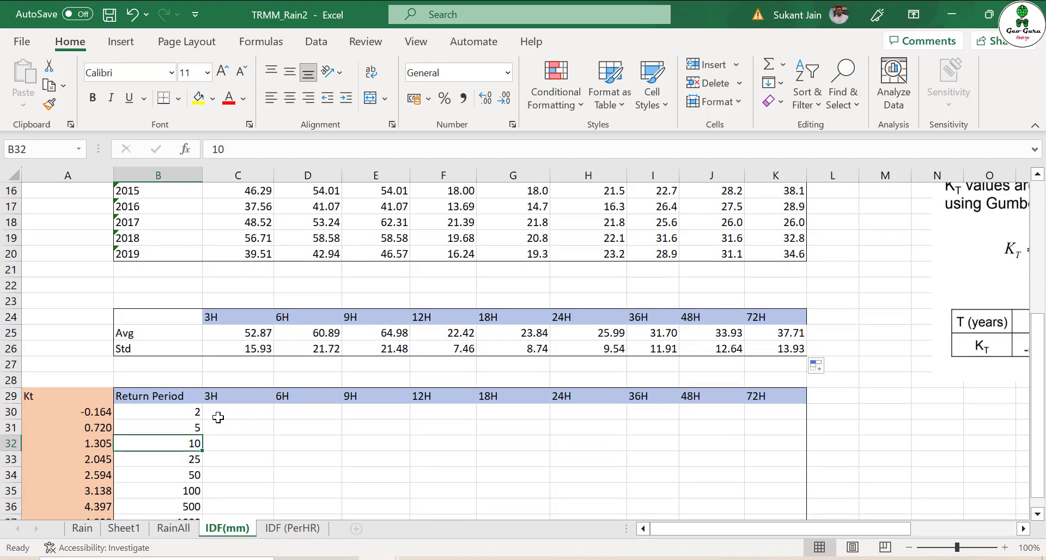
Following the precipitation depth equation beside the data, calculate the 2-year 3H depth in C30 with =C25+(C26*A30).
left_click(221, 415)
left_click_drag(748, 528, 854, 529)
scroll(759, 392, "up", 5)
scroll(642, 273, "down", 1)
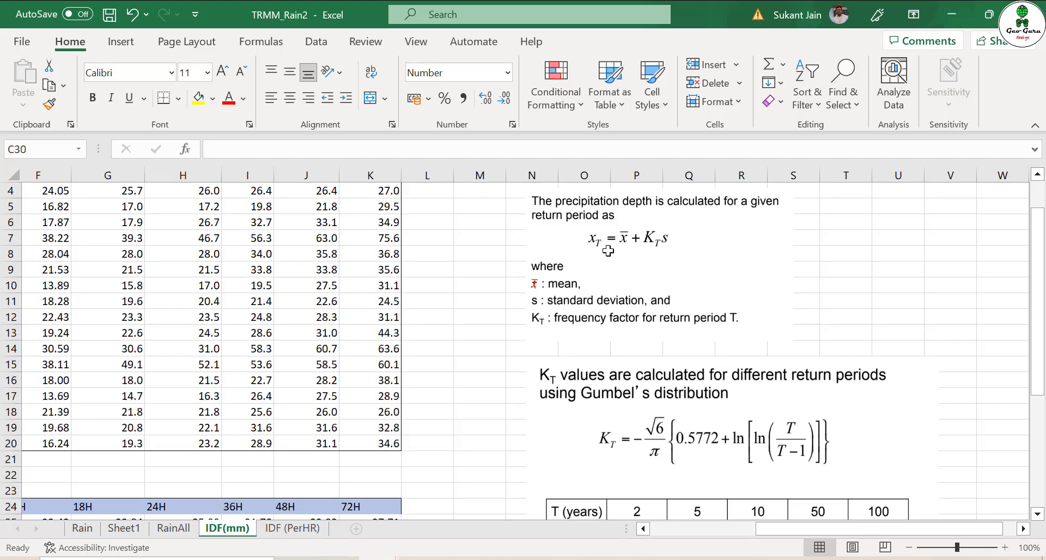
left_click_drag(760, 529, 653, 529)
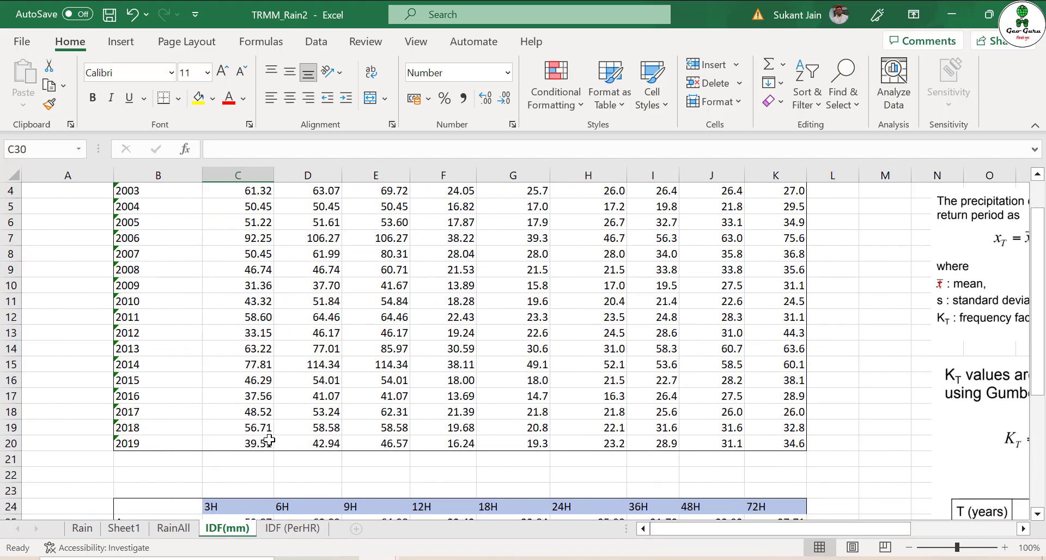
scroll(263, 443, "down", 3)
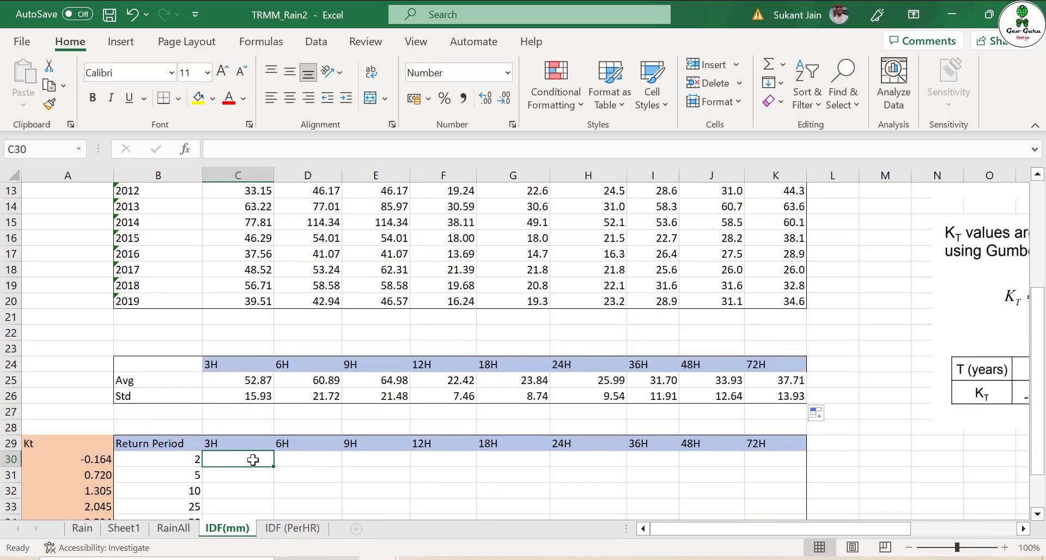
type("=")
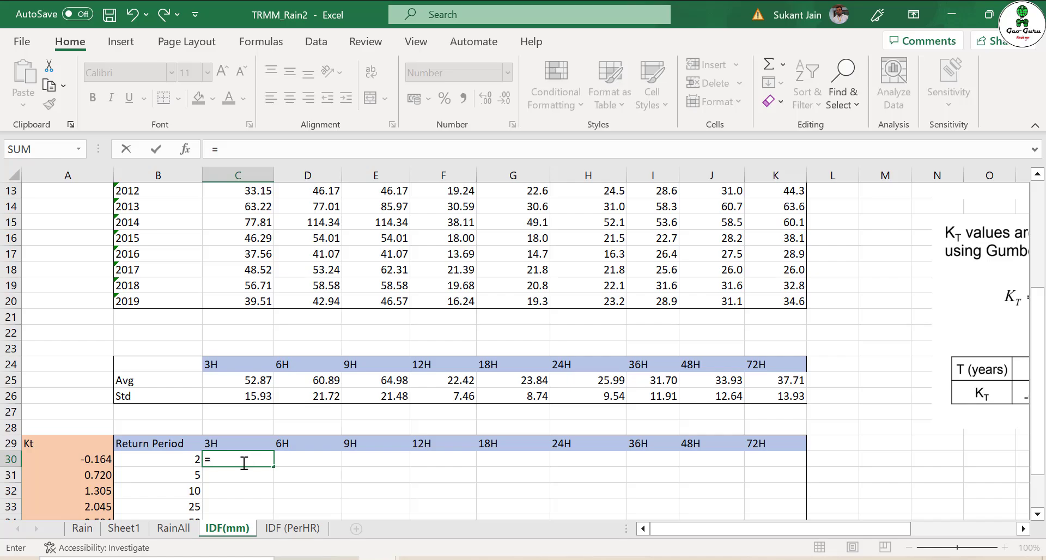
left_click(252, 381)
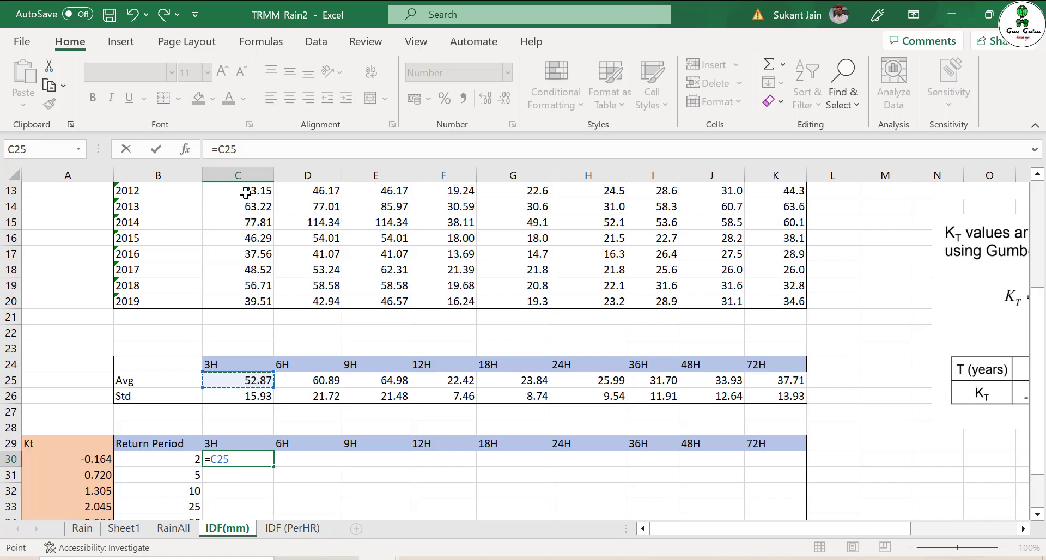
left_click(258, 152)
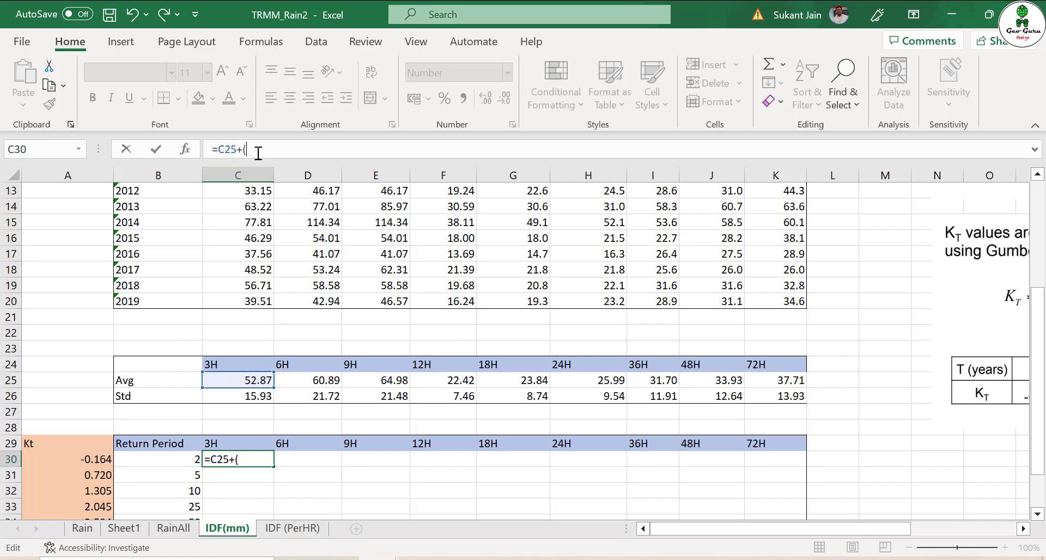
type("+(")
left_click(259, 395)
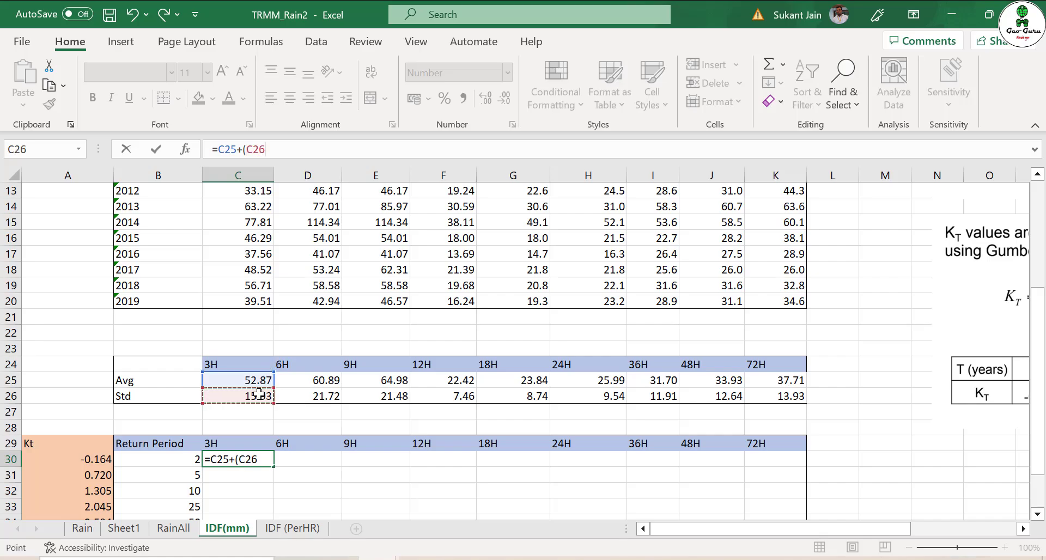
type("*")
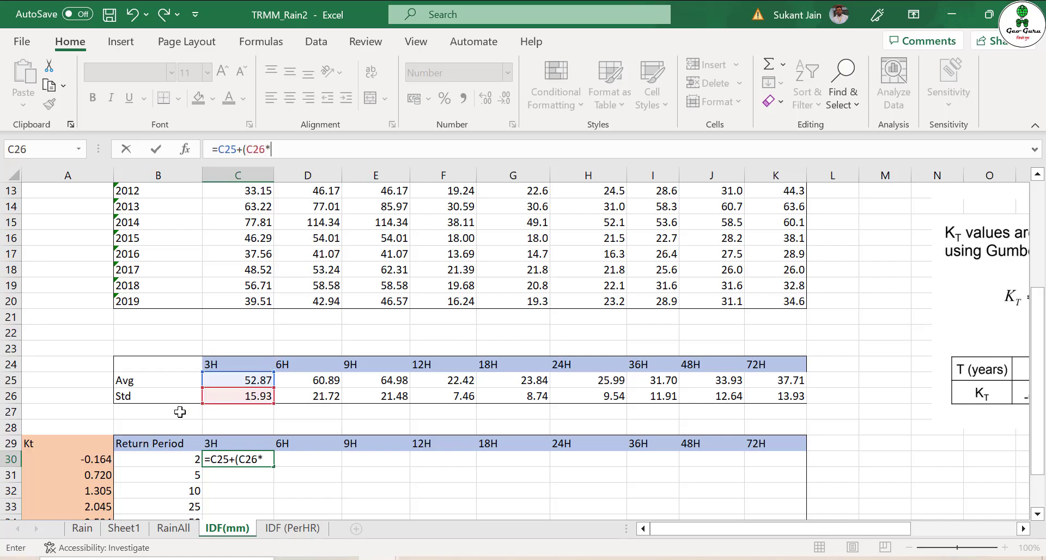
left_click(109, 460)
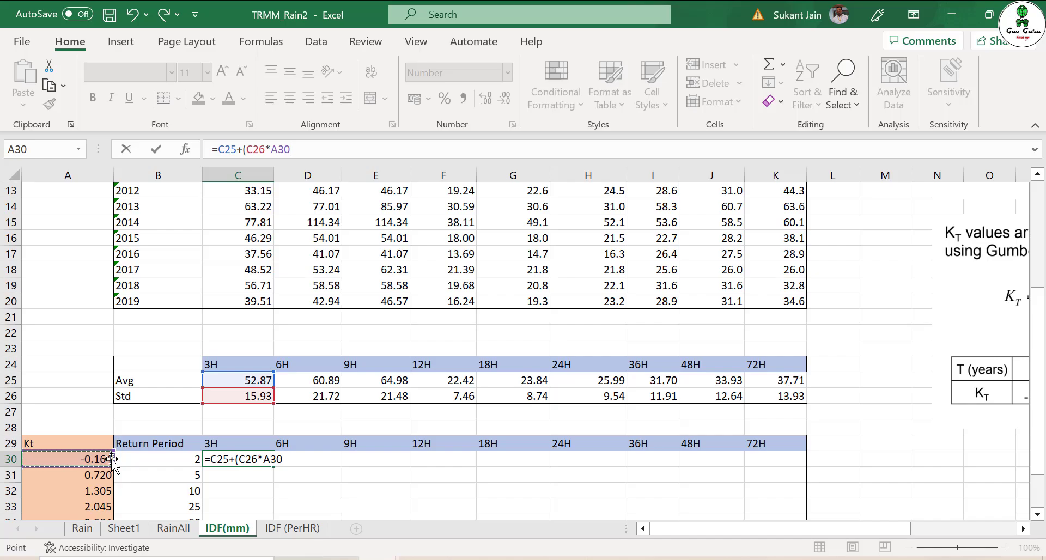
key("Return")
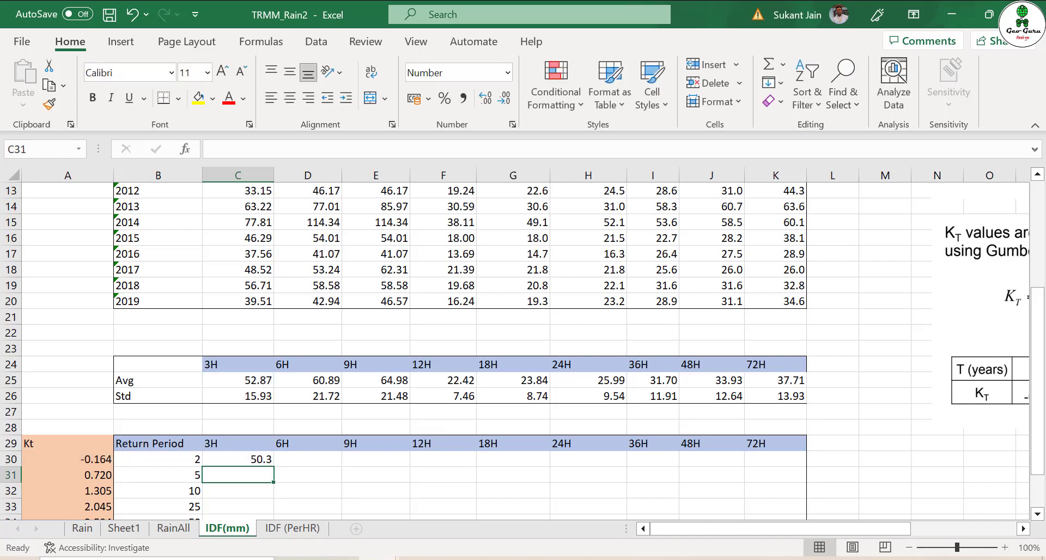
Lock the average and standard deviation rows and the Kt column in C30, making the formula =C$25+(C$26*$A30).
left_click(257, 460)
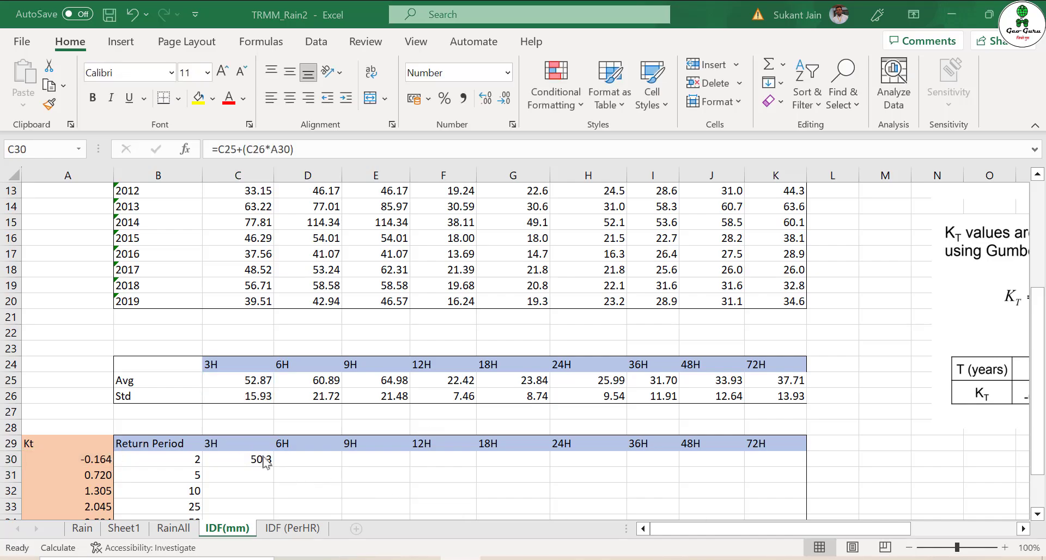
left_click(231, 149)
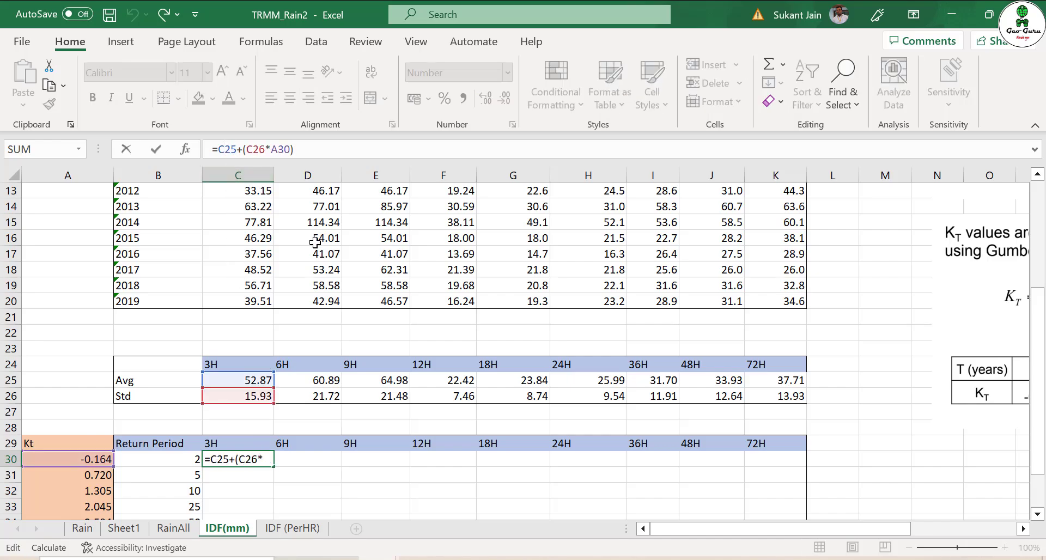
type("$")
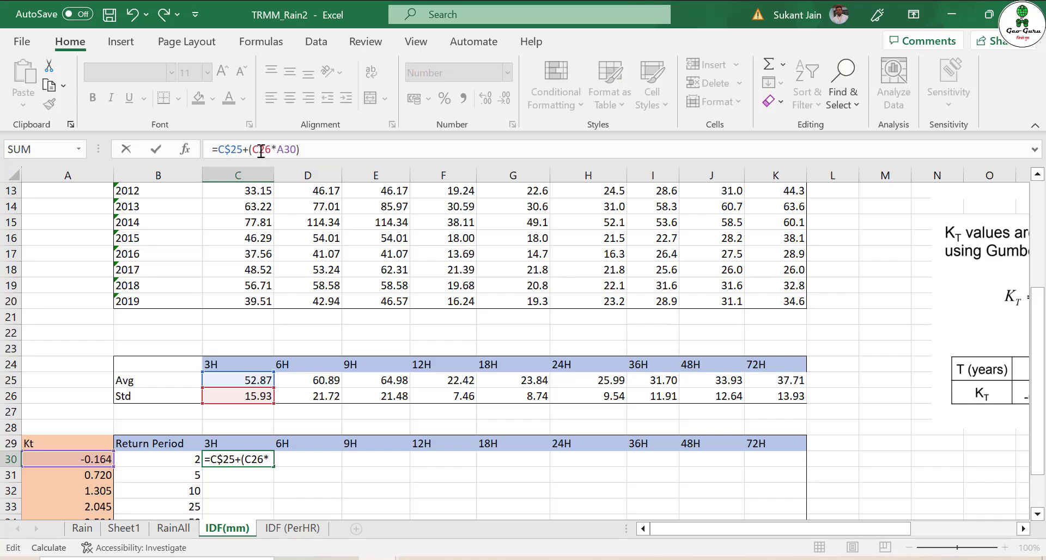
type("$")
key("Right")
key("Right")
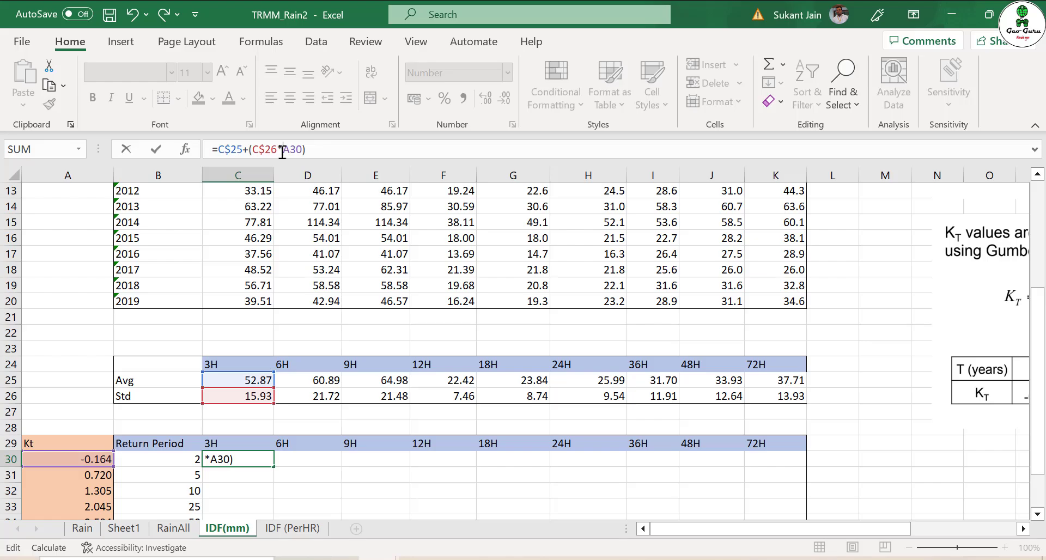
type("$")
key("Return")
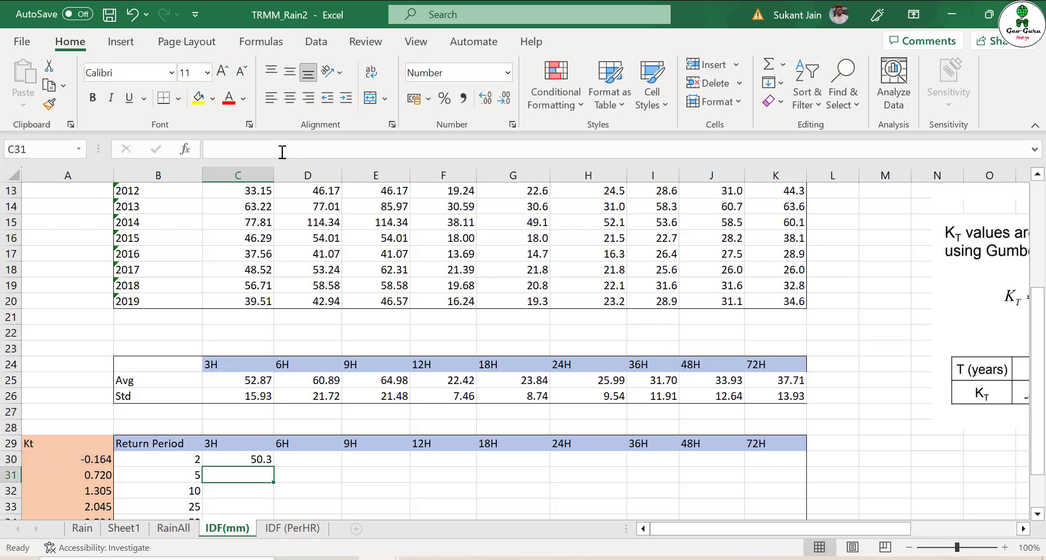
Fill the C30 formula across to 72H and down to the 1000-year return period, covering C30:K37.
scroll(250, 435, "down", 1)
left_click(252, 412)
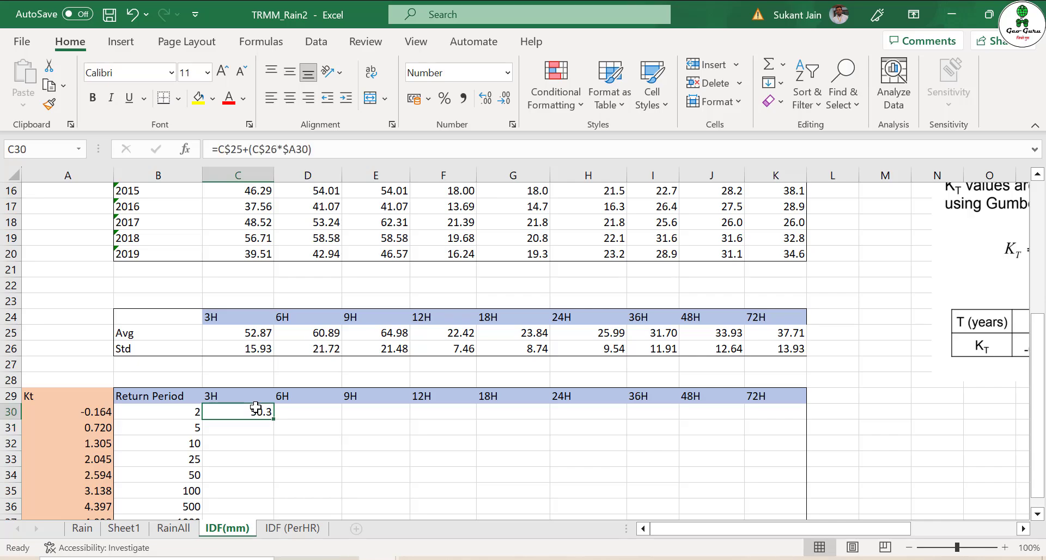
scroll(267, 407, "down", 2)
left_click_drag(273, 325, 780, 436)
Check the cell references in the K37 formula and review the 1000-year return period row, including its 24H depth.
double_click(776, 428)
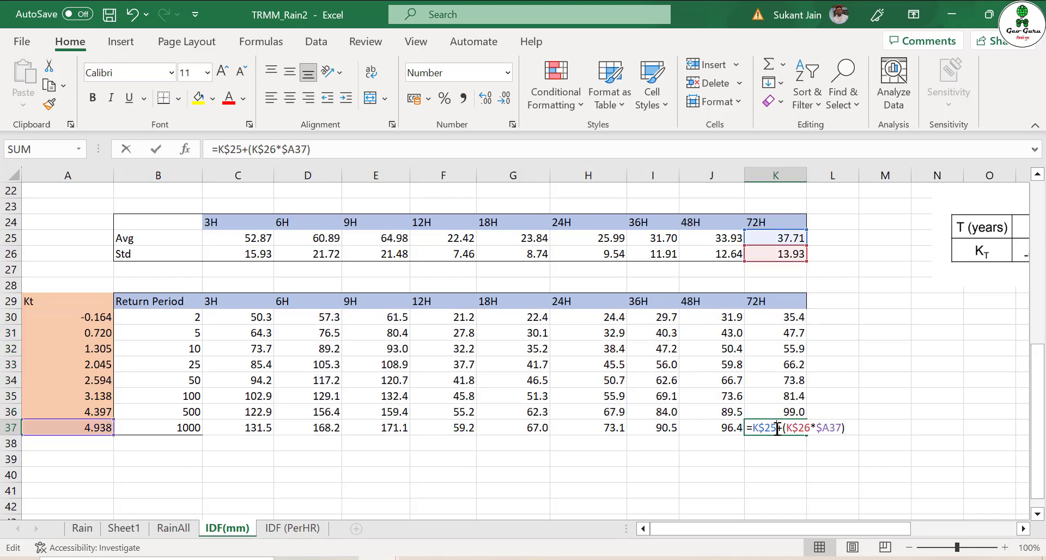
key("Left")
key("Left")
key("Left")
key("Left")
key("Left")
key("Left")
key("Left")
key("Left")
key("Left")
key("Left")
key("Left")
key("Left")
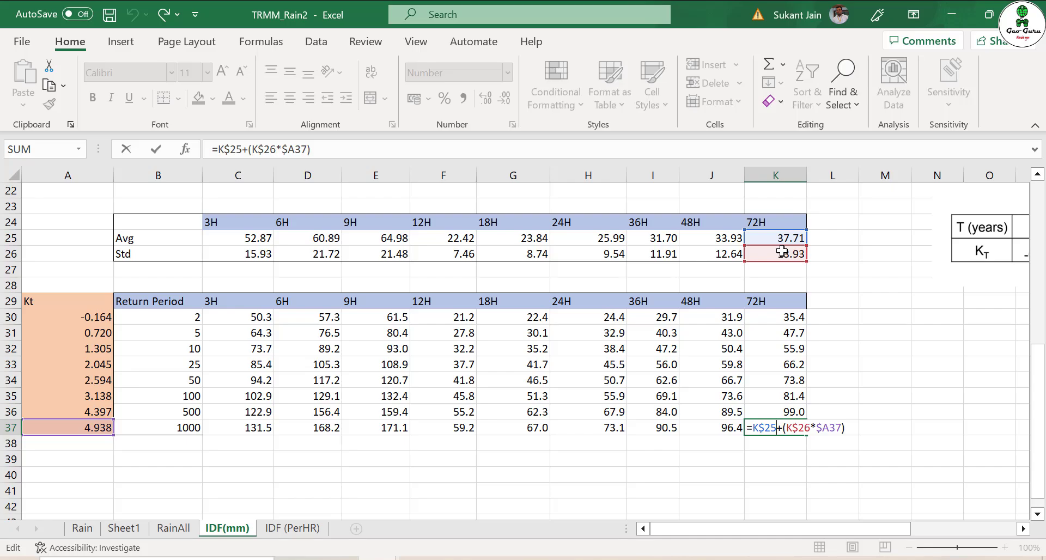
key("ctrl+Return")
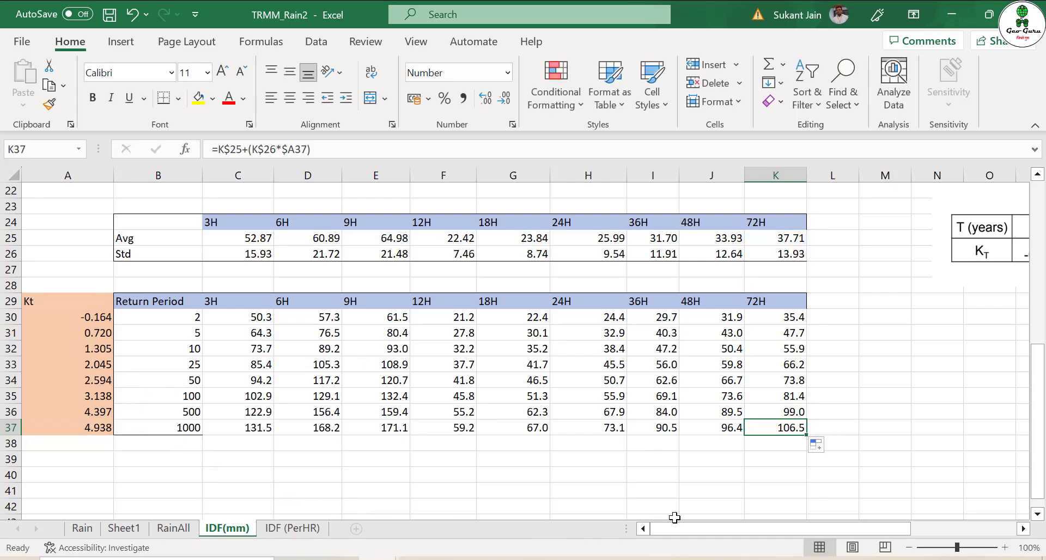
mouse_move(681, 531)
left_mouse_down()
mouse_move(703, 533)
mouse_move(681, 533)
left_mouse_up()
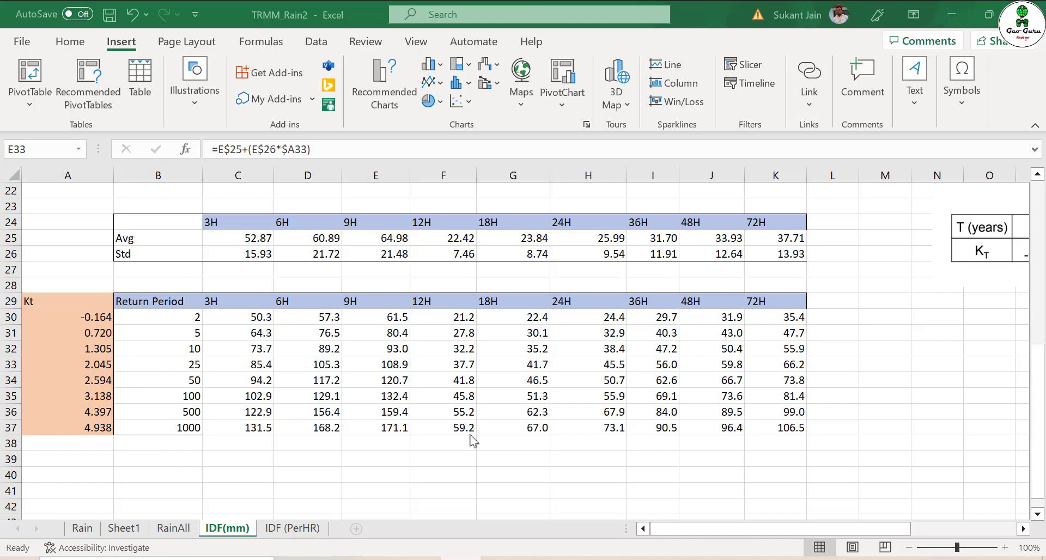
left_click(173, 427)
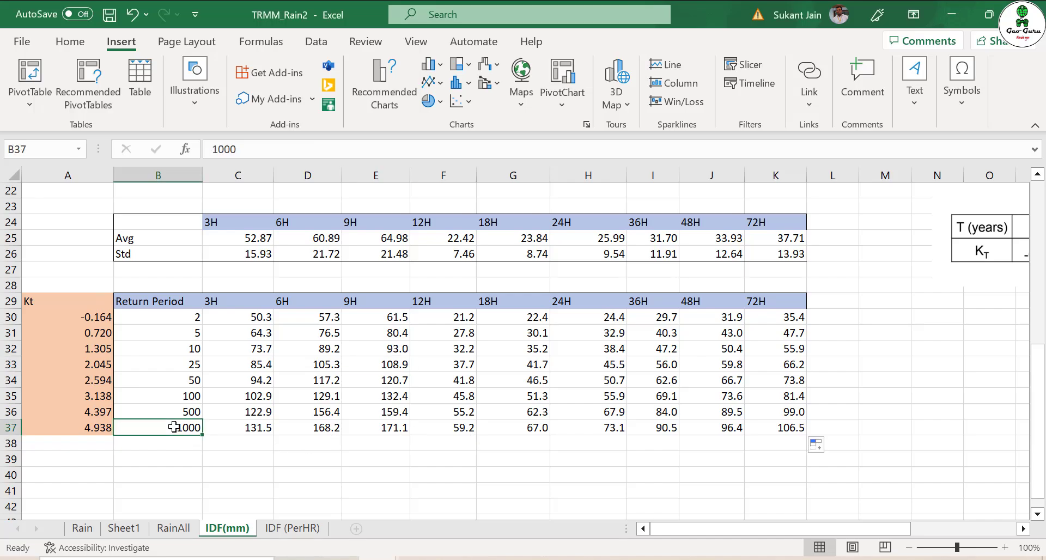
left_click(593, 426)
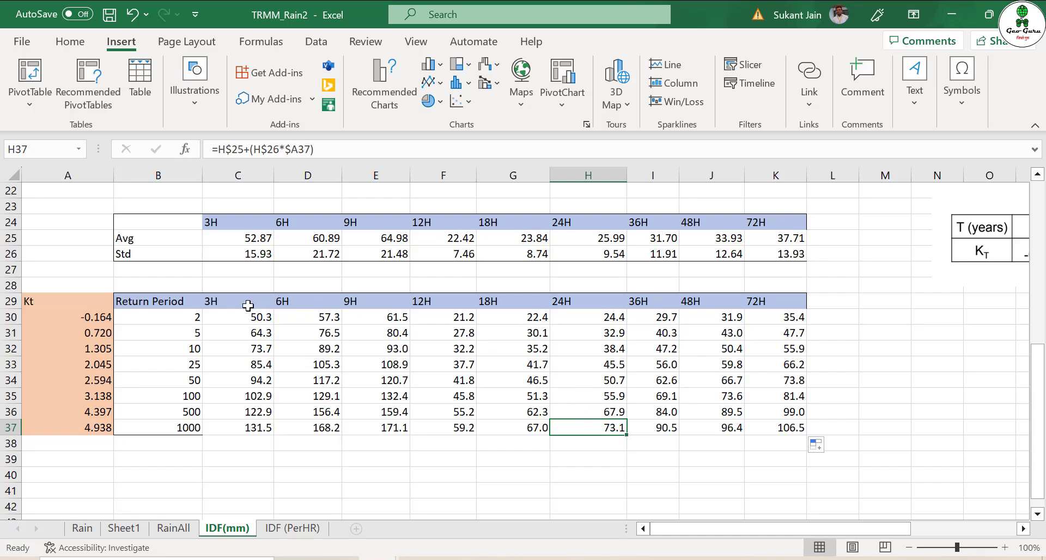
Insert a scatter chart with smooth lines and markers from Return Period and 3H data in B29:C37, and move it below the table.
left_click(180, 301)
left_click_drag(180, 301, 229, 425)
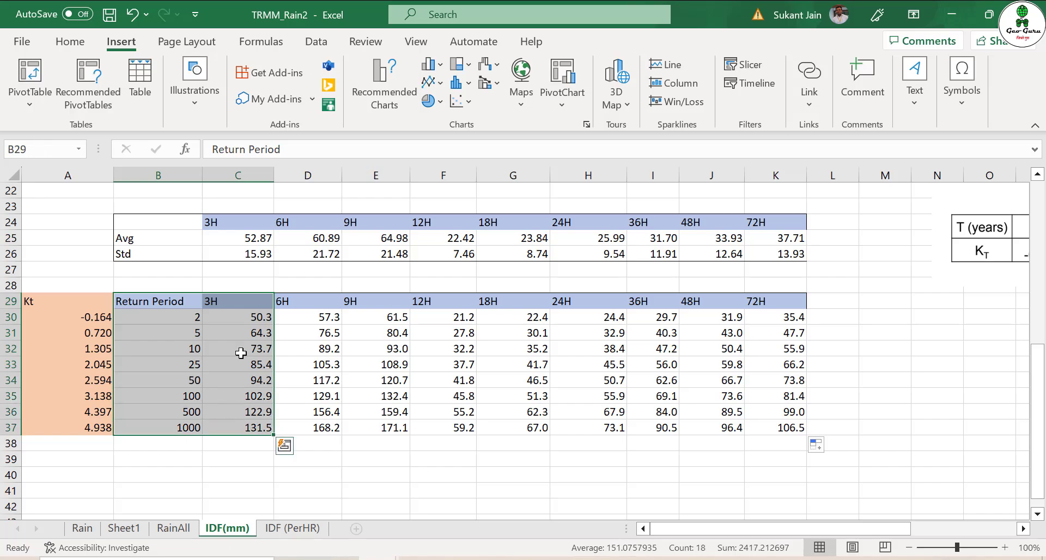
left_click(460, 101)
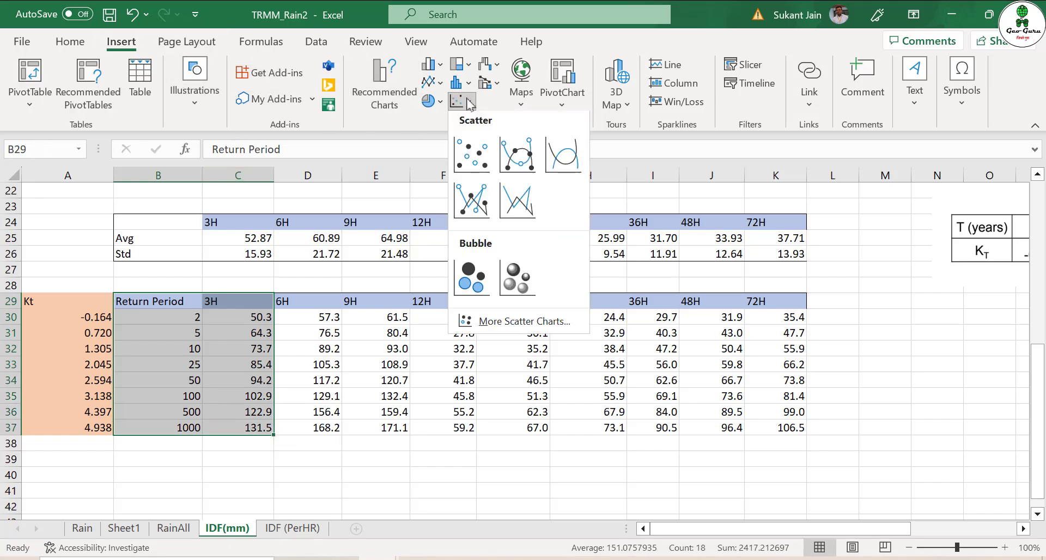
left_click(516, 158)
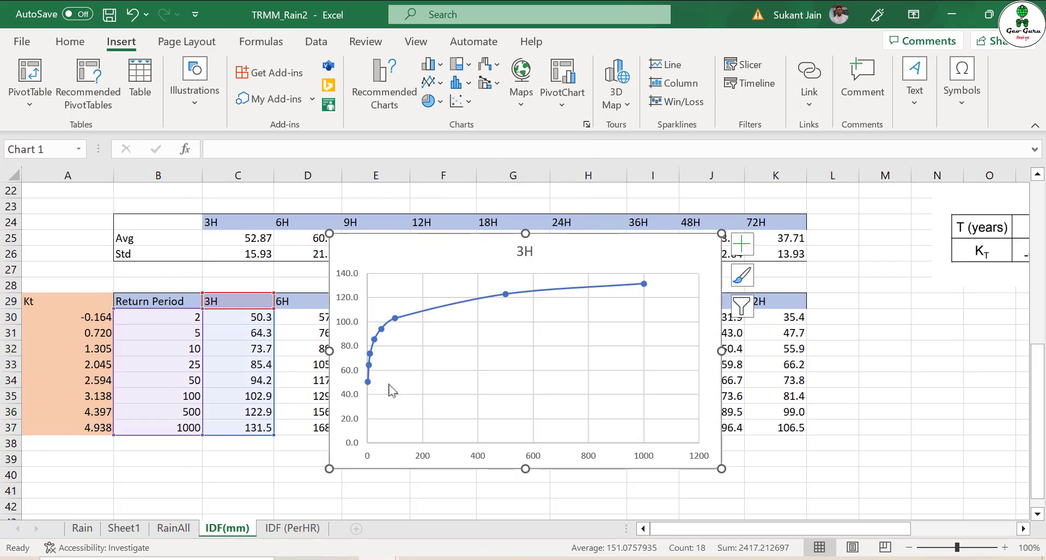
left_click_drag(565, 271, 812, 362)
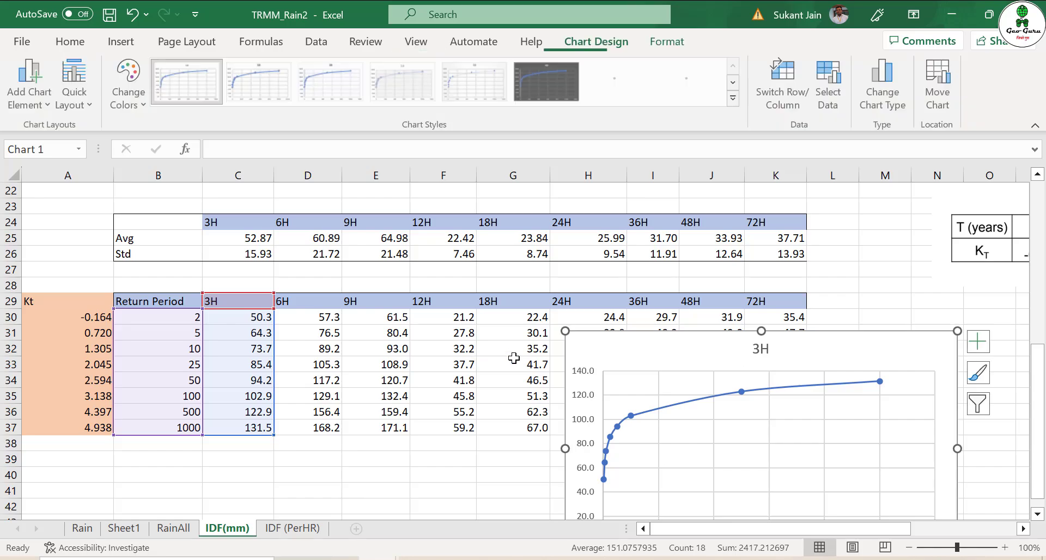
left_click_drag(662, 343, 612, 441)
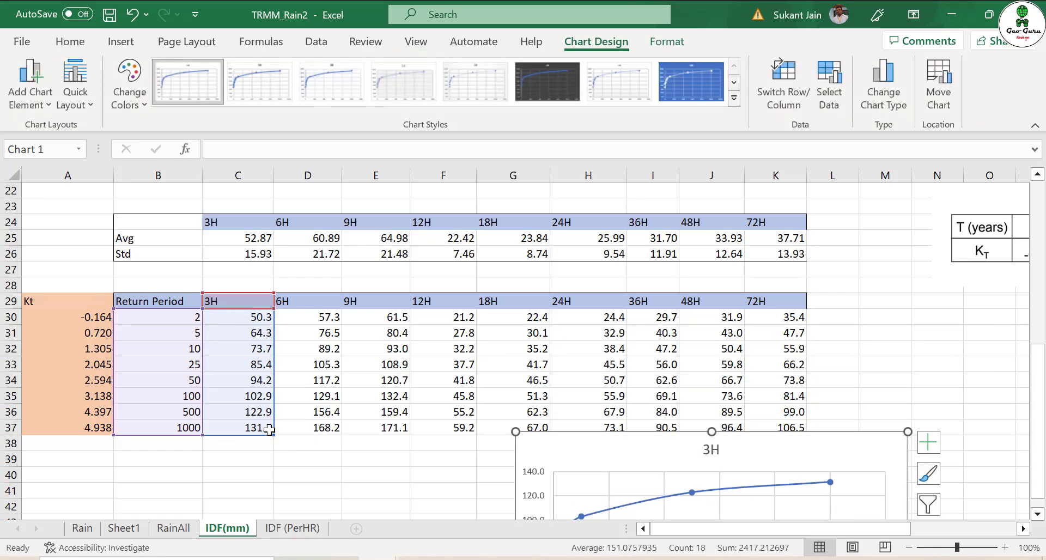
Extend the scatter chart's data across all durations to 72H (B29:K37) and give its horizontal axis a base-10 logarithmic scale.
left_click_drag(274, 435, 808, 435)
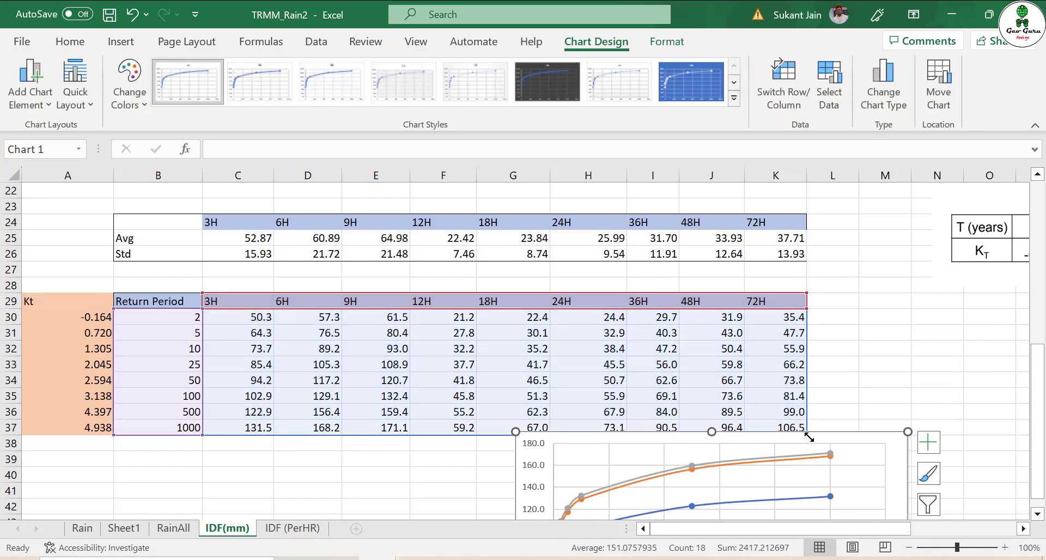
left_click_drag(901, 448, 822, 246)
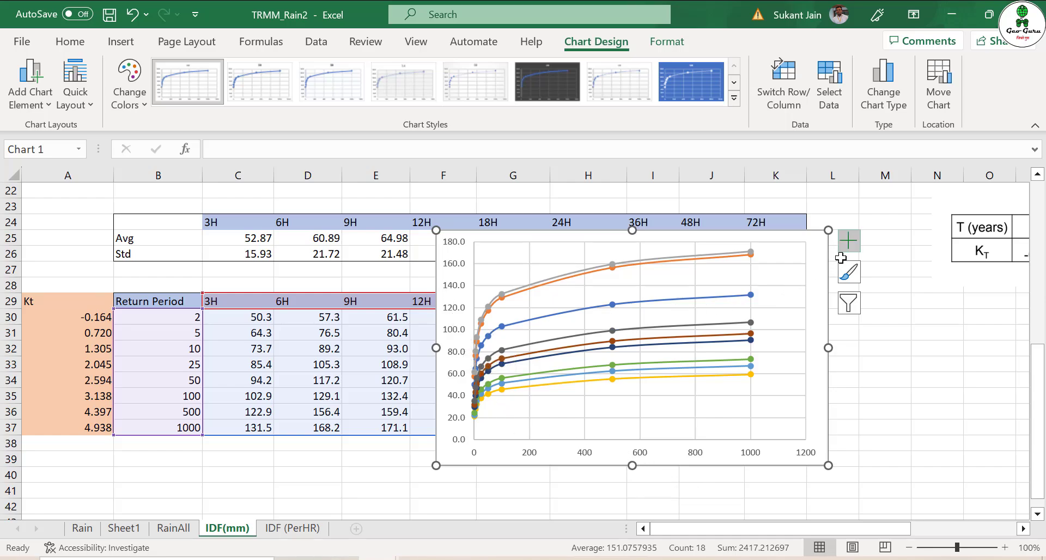
right_click(702, 457)
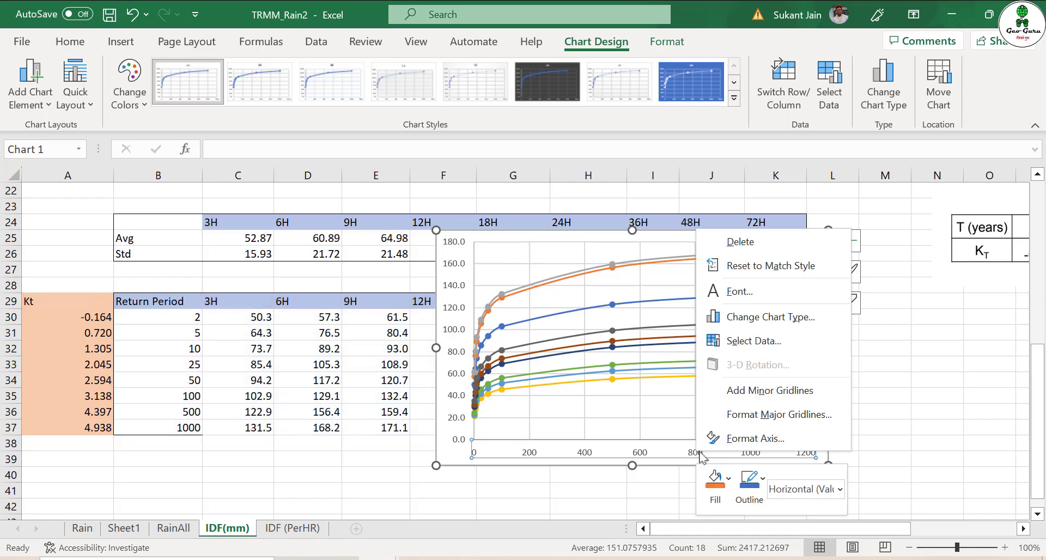
left_click(742, 441)
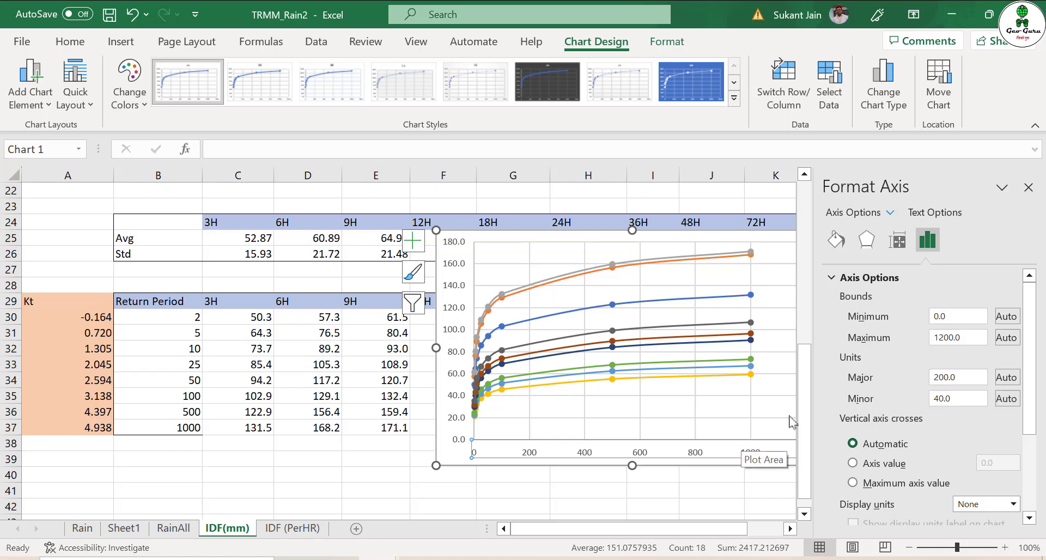
scroll(899, 393, "down", 5)
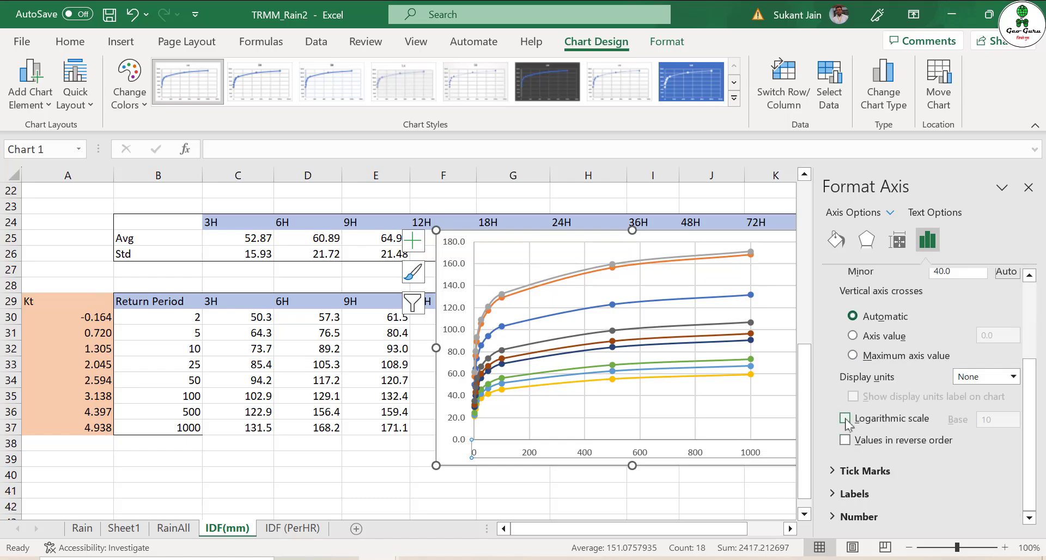
left_click(845, 418)
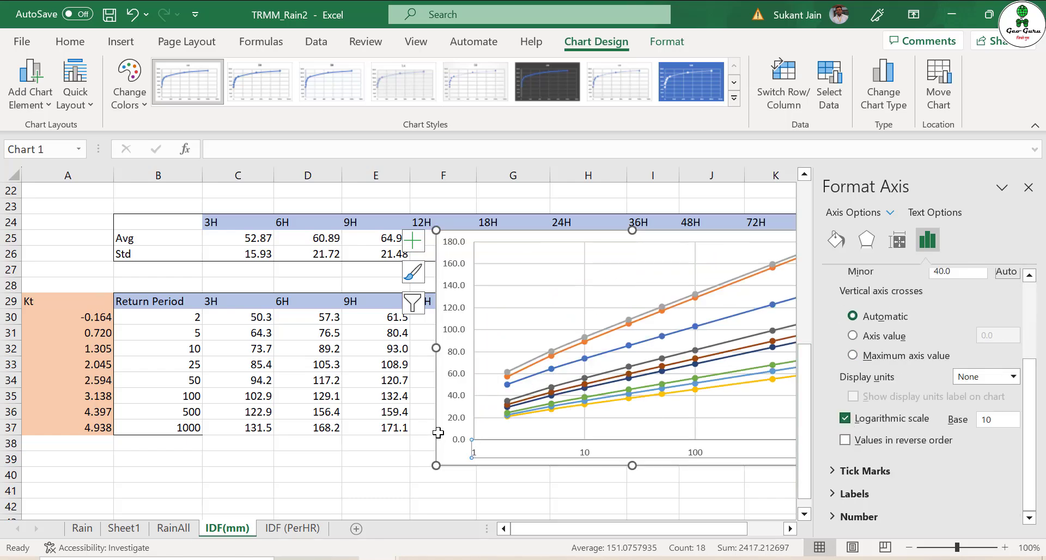
Move the scatter chart below the return period table and add a legend for the 3H to 72H curves.
left_click_drag(438, 433, 225, 472)
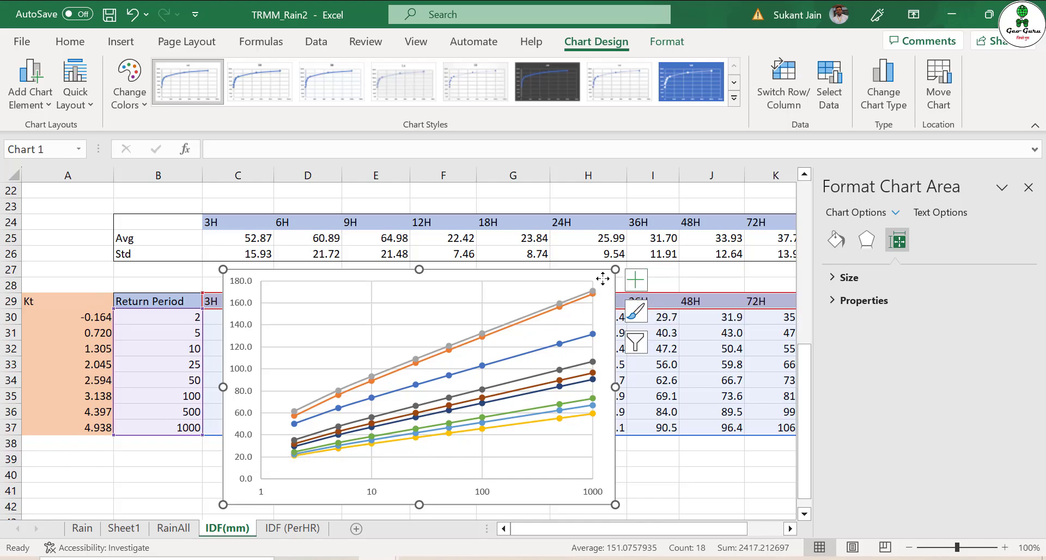
mouse_move(602, 278)
left_mouse_down()
mouse_move(611, 412)
mouse_move(613, 327)
left_mouse_up()
scroll(619, 381, "down", 3)
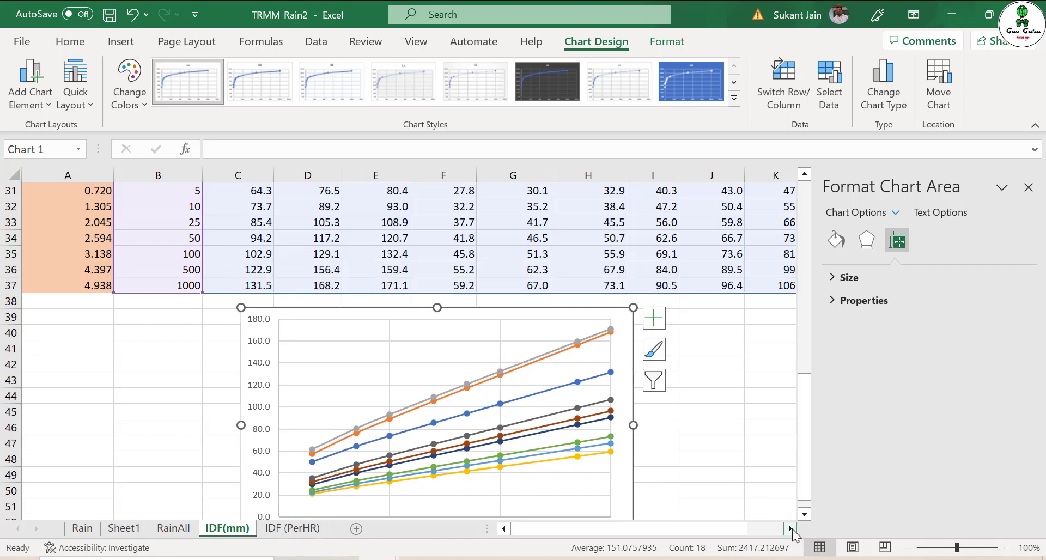
left_click(661, 323)
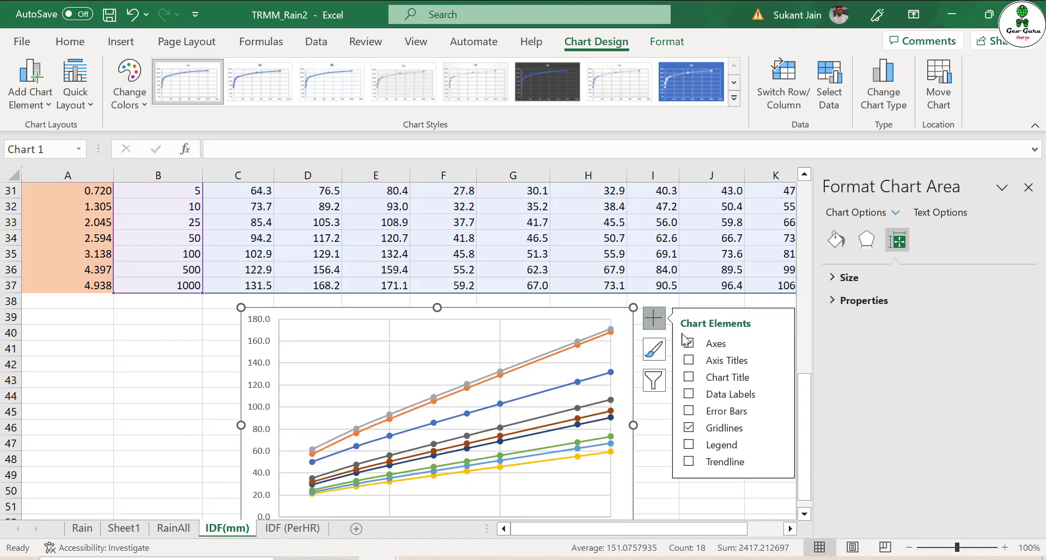
left_click(689, 445)
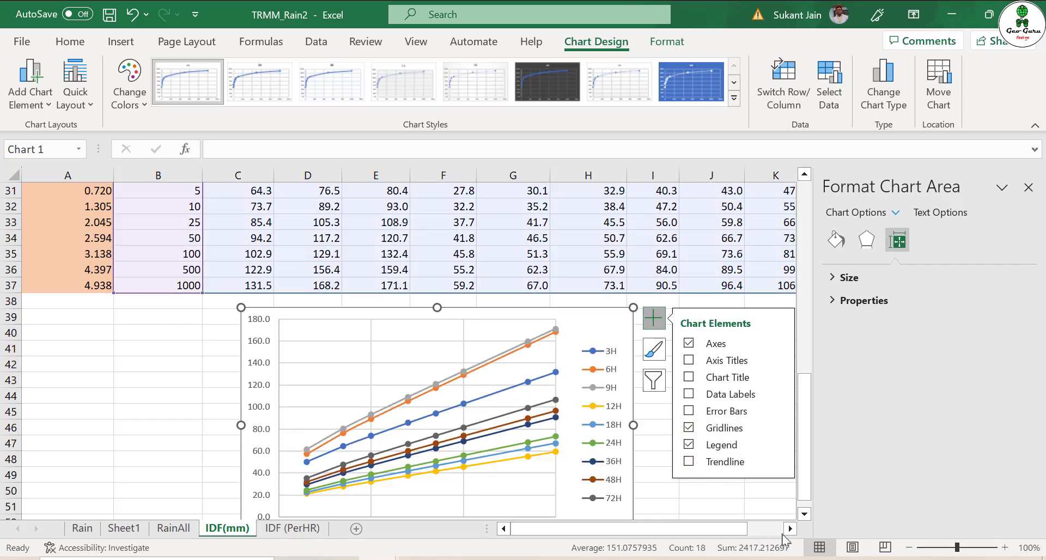
left_click(790, 528)
left_click(790, 528)
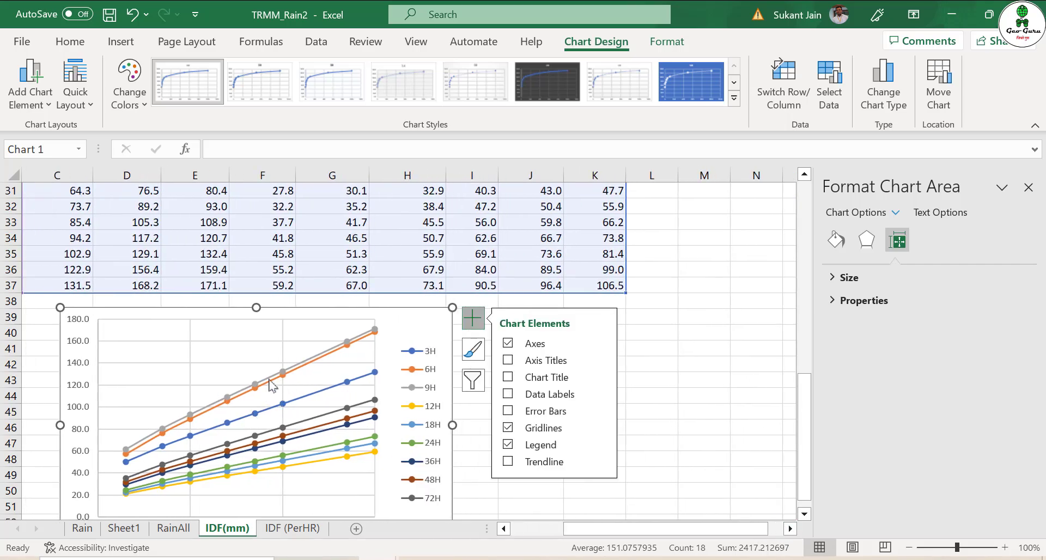
mouse_move(271, 384)
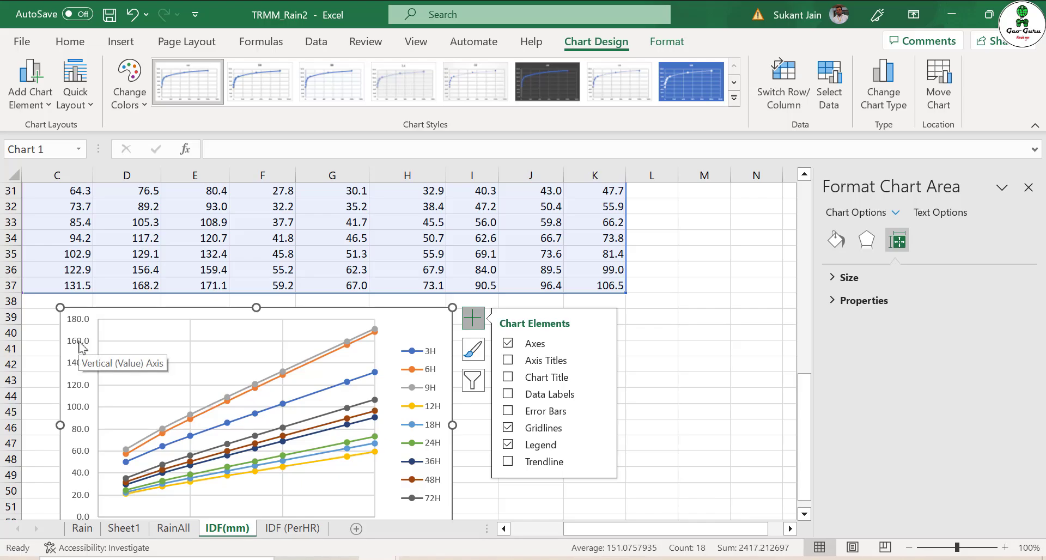
Insert a 2-D line chart with markers from the 2-year depths in C29:K30 and move it clear of the first table rows.
left_click(678, 331)
scroll(690, 336, "up", 6)
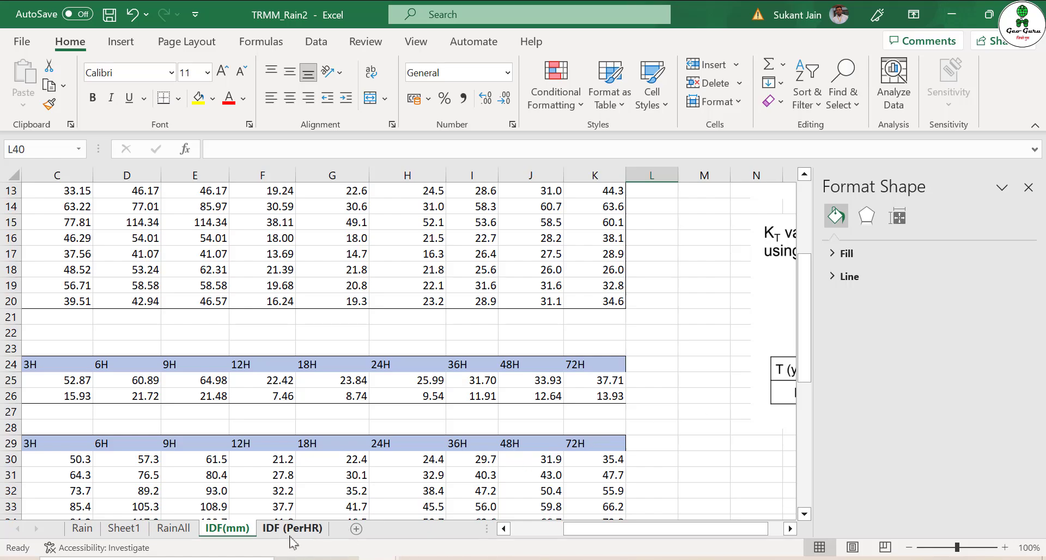
scroll(280, 493, "down", 5)
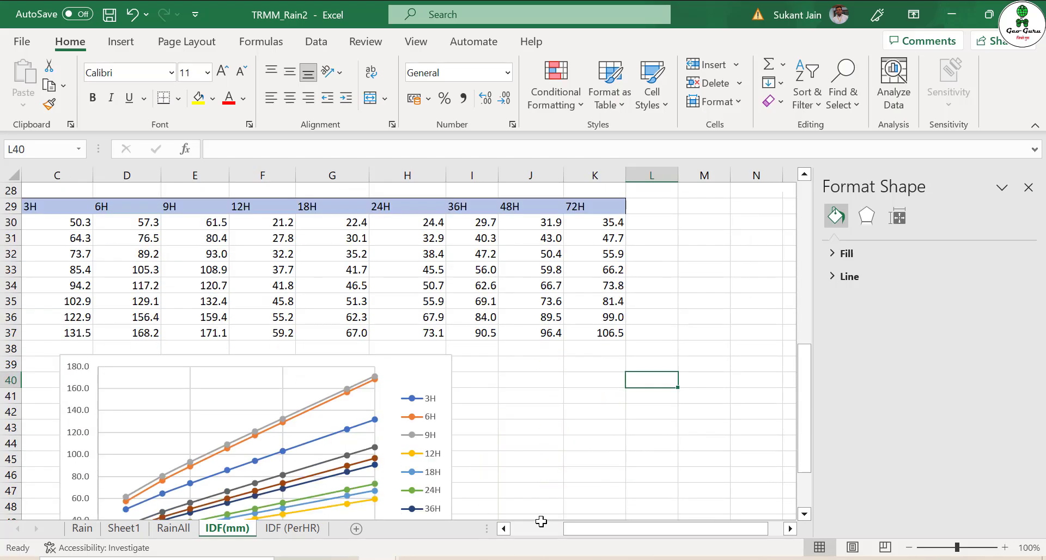
left_click_drag(621, 529, 568, 528)
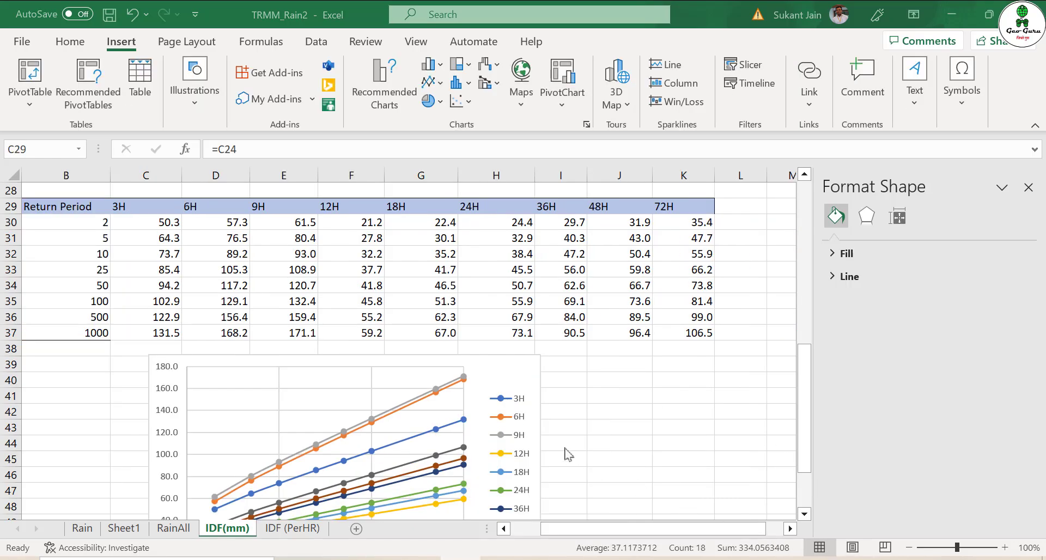
left_click(220, 287)
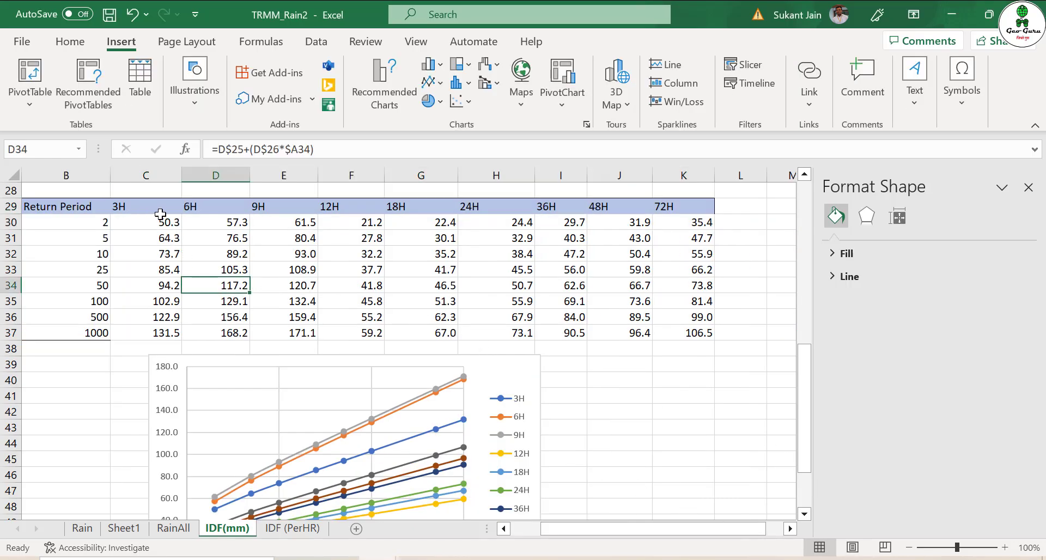
left_click_drag(160, 214, 673, 220)
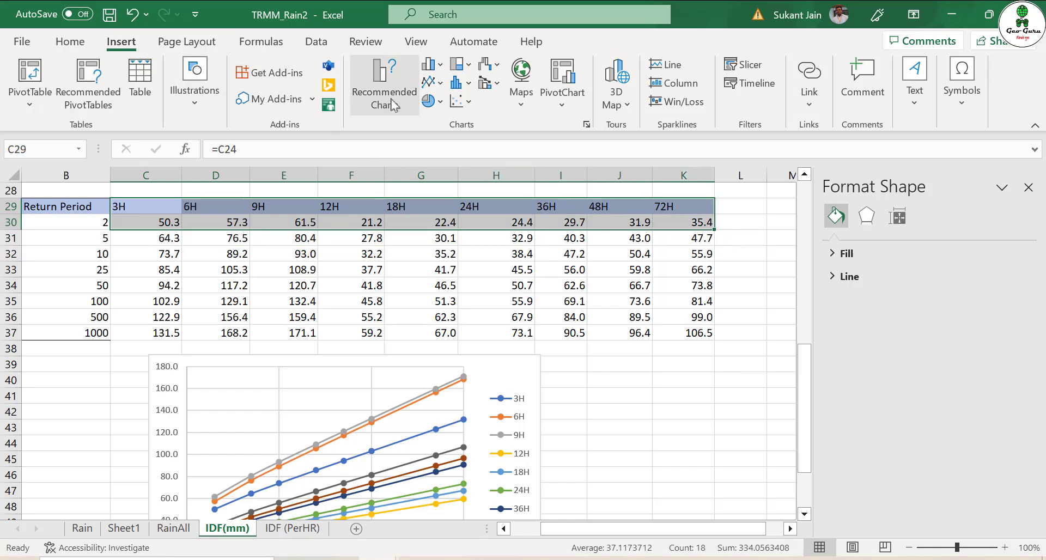
left_click(430, 81)
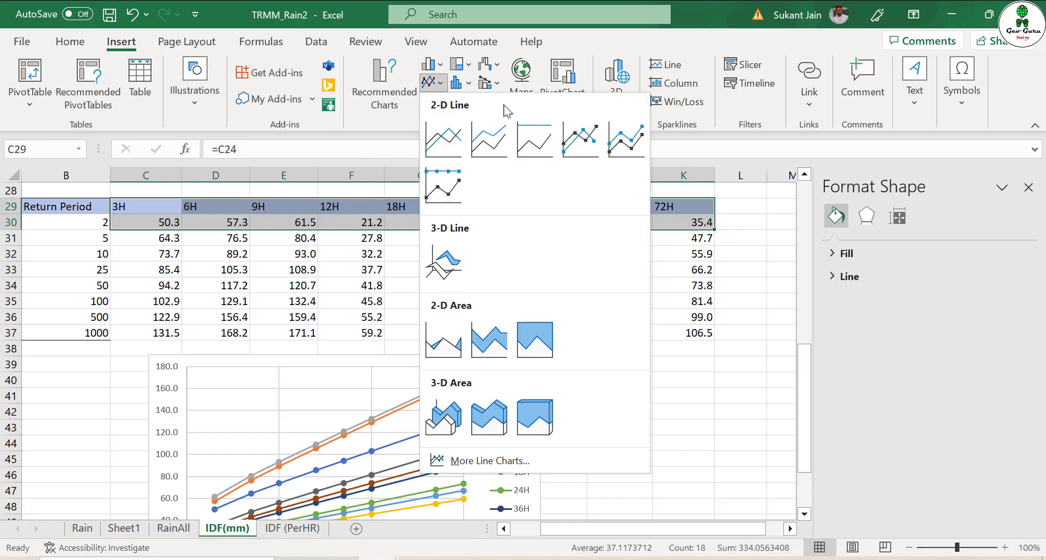
left_click(581, 140)
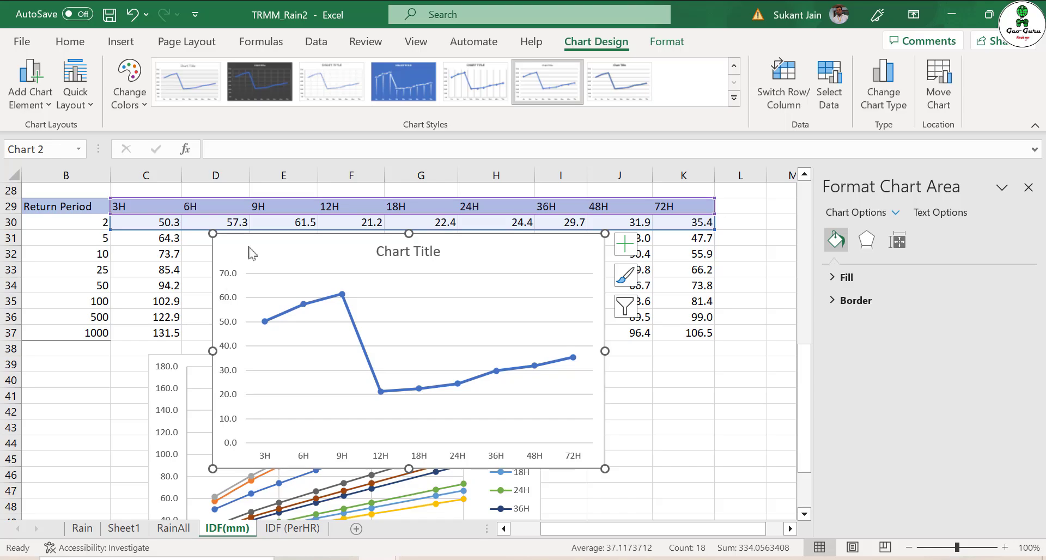
left_click_drag(252, 253, 350, 301)
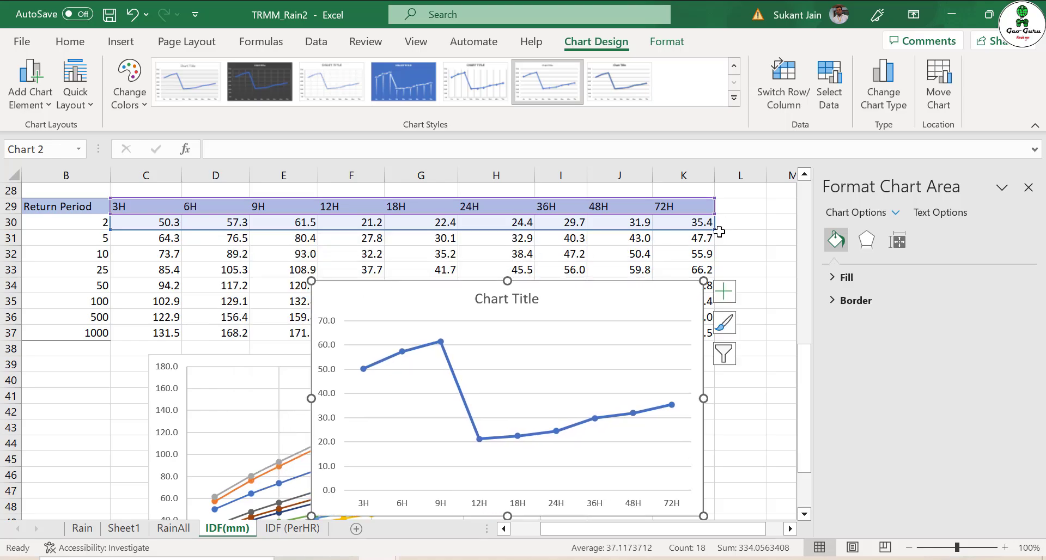
Name the line chart's series from the return period in B30 and extend its data down to the 1000-year row, C30:K37.
mouse_move(720, 232)
left_mouse_down()
mouse_move(708, 333)
mouse_move(710, 232)
left_mouse_up()
left_click(666, 44)
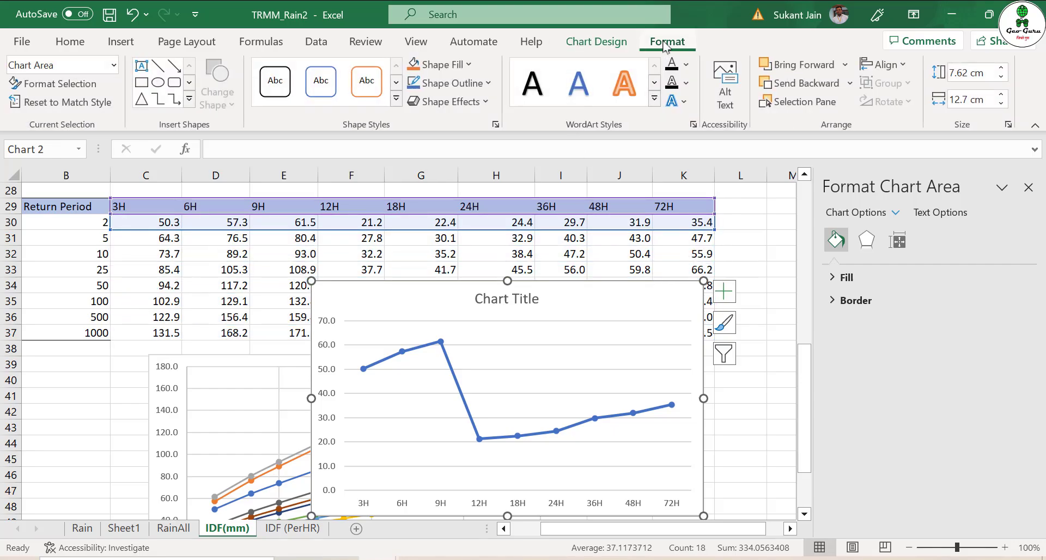
left_click(599, 44)
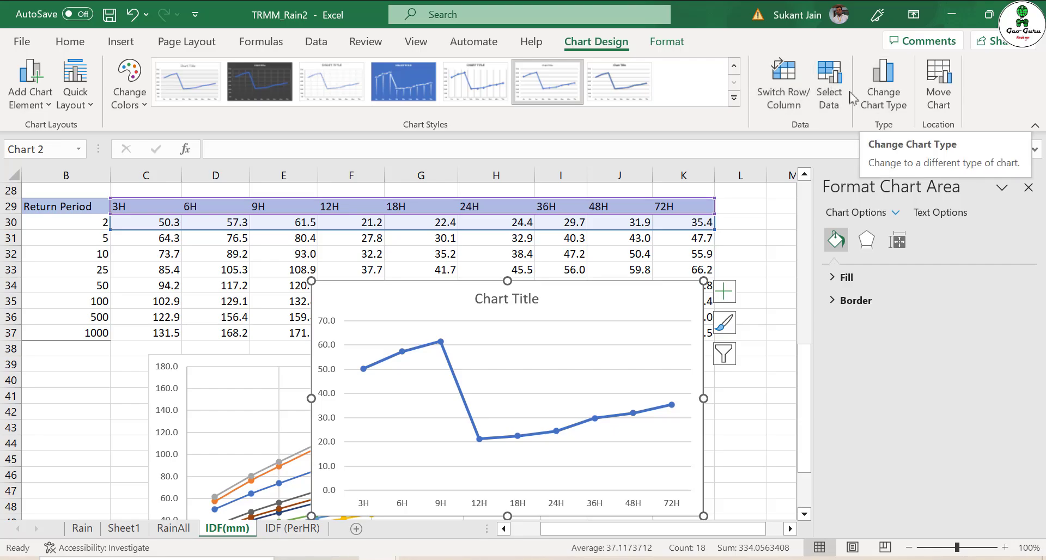
left_click(831, 95)
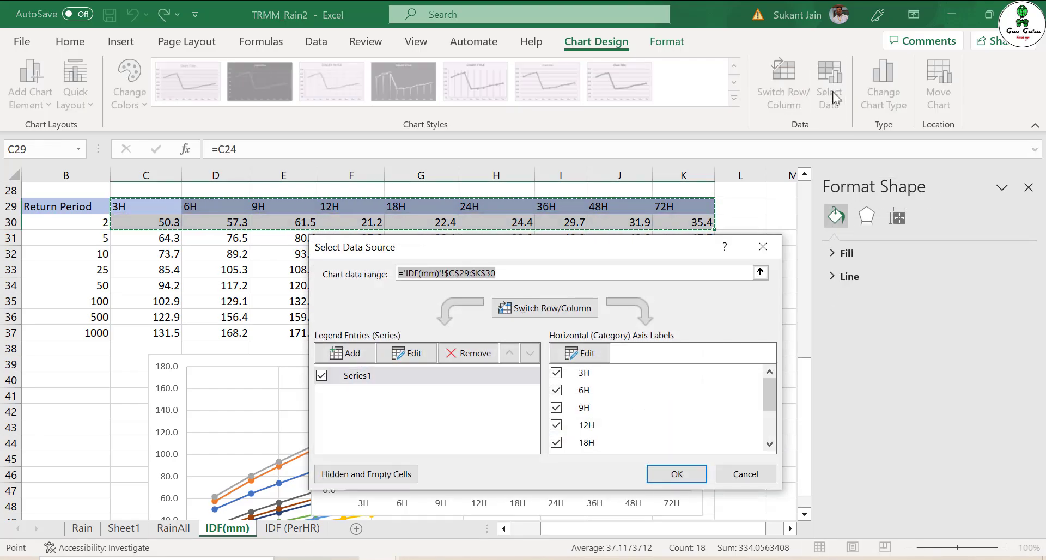
left_click(402, 377)
left_click(426, 353)
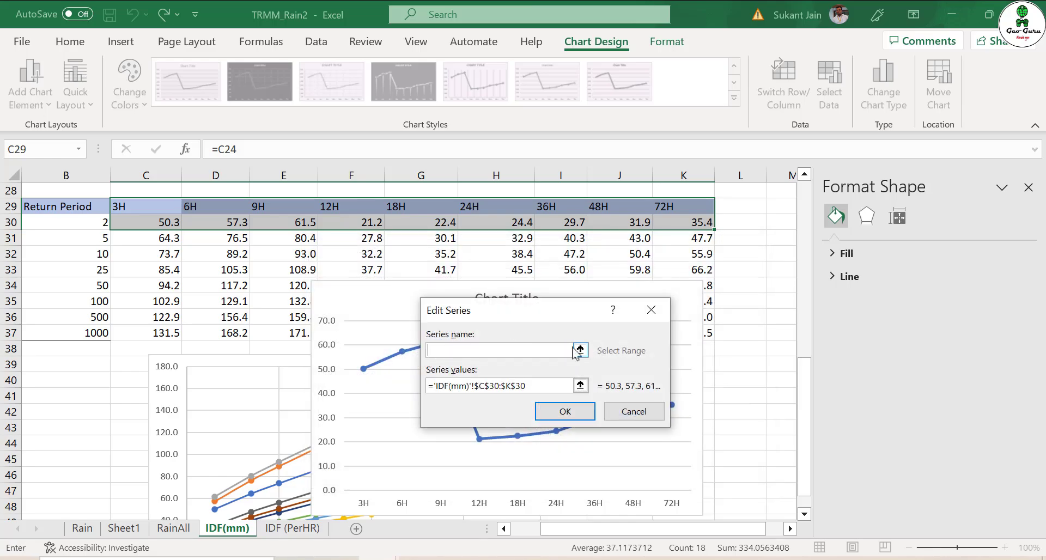
left_click(99, 228)
key("Return")
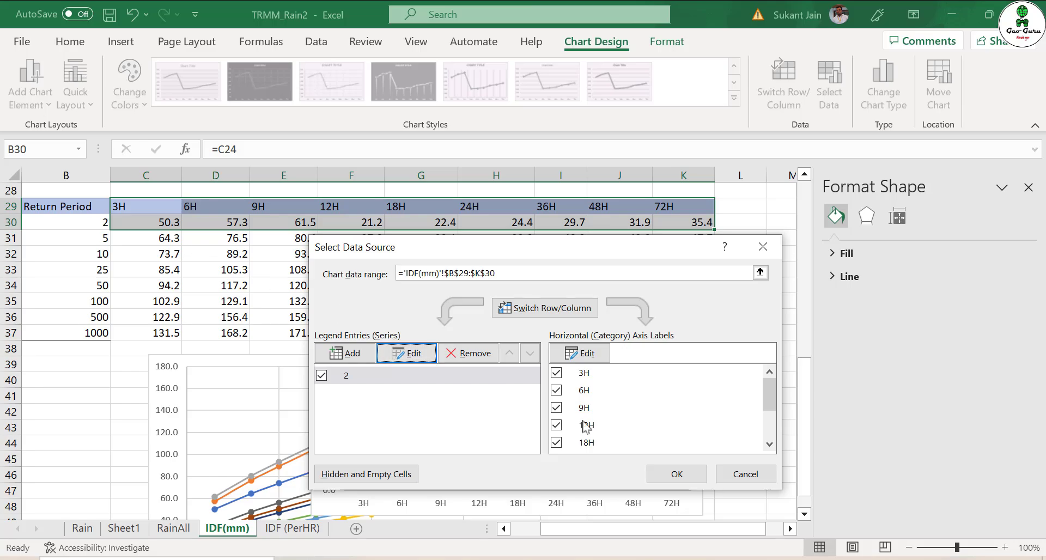
left_click(674, 409)
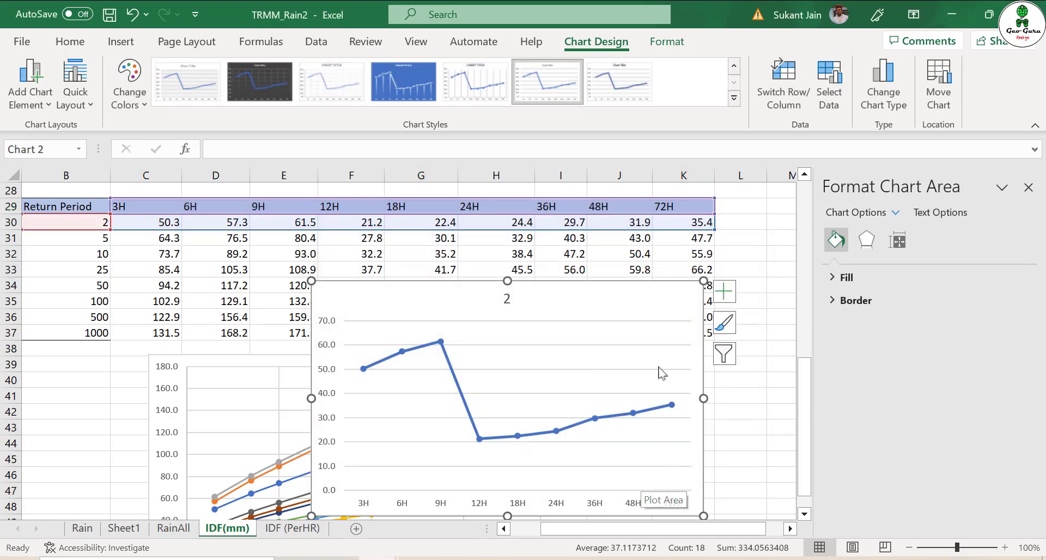
left_click_drag(717, 234, 712, 346)
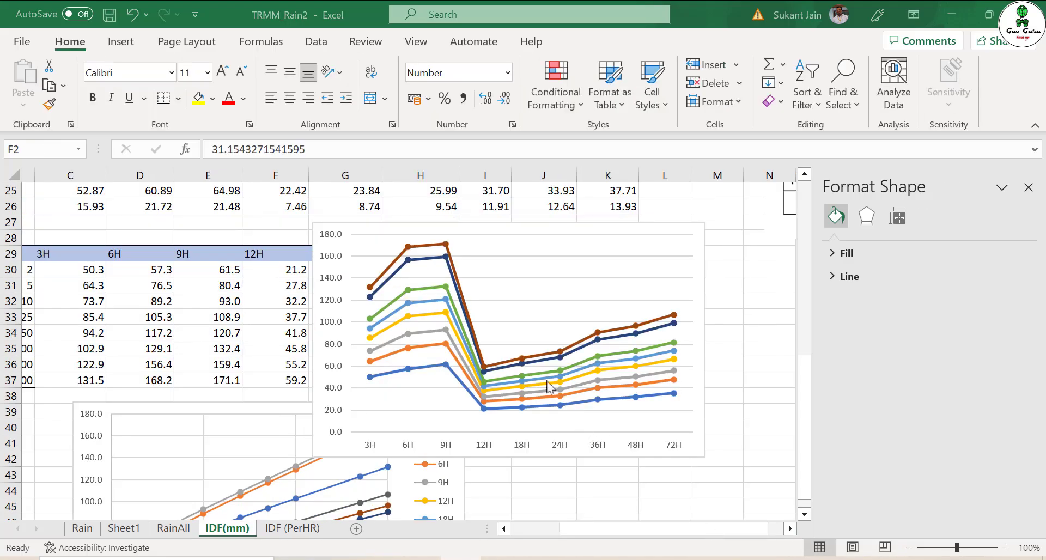
Examine the line chart between 9H and 12H and compare the 2001 yearly maximum rainfall across durations in row 2.
mouse_move(544, 383)
scroll(260, 465, "up", 8)
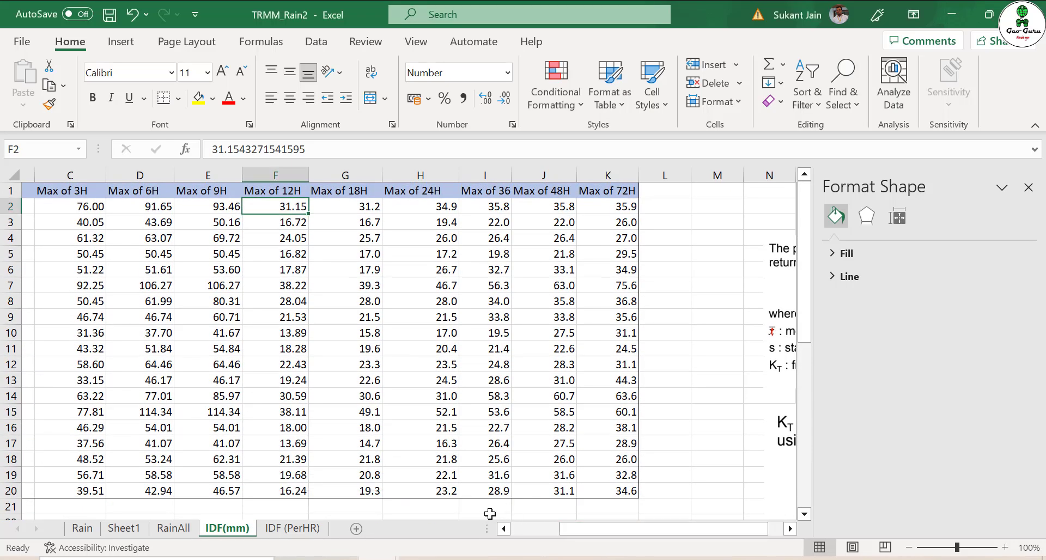
left_click_drag(565, 529, 514, 527)
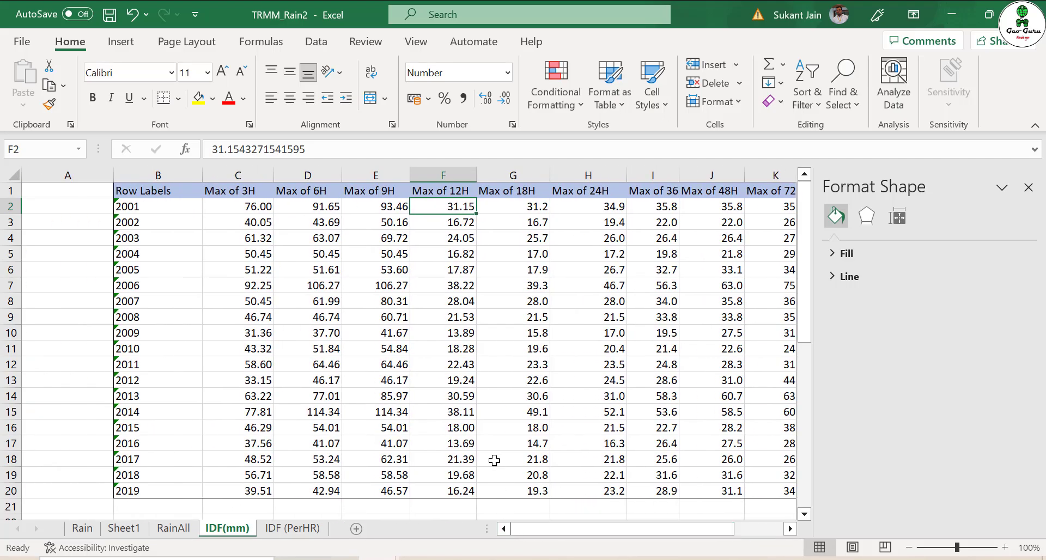
left_click_drag(244, 210, 758, 206)
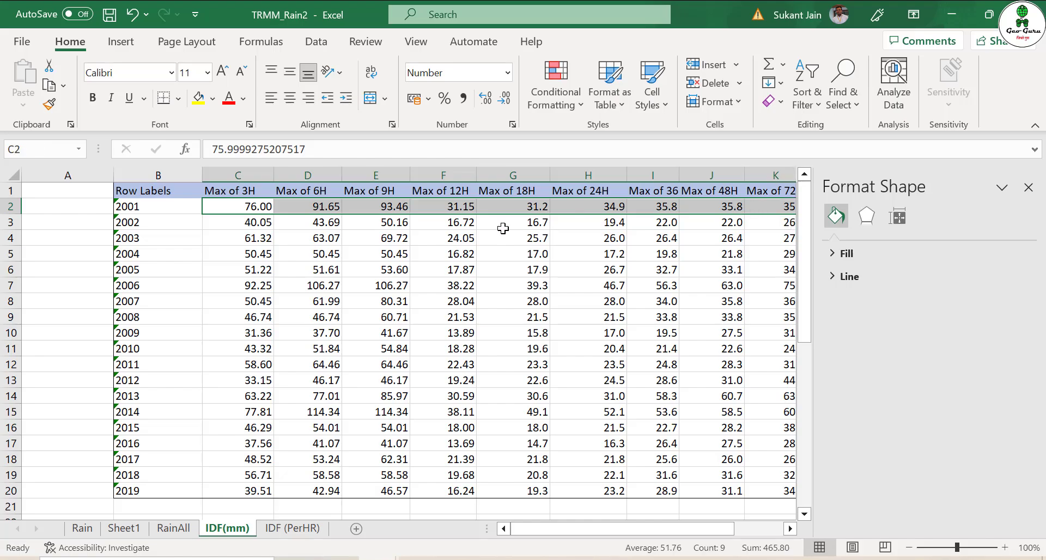
left_click(262, 208)
left_click(328, 206)
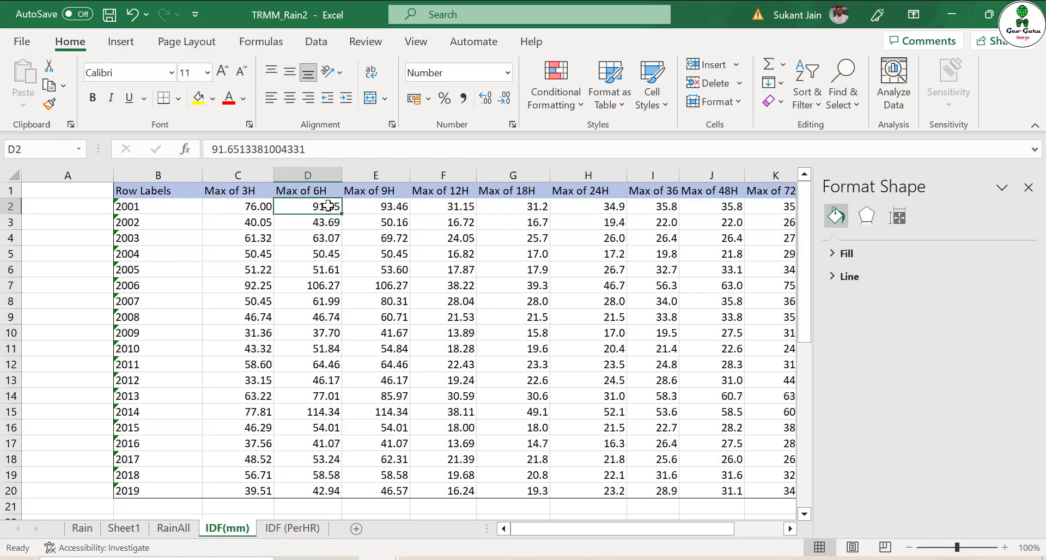
left_click(393, 204)
left_click(457, 205)
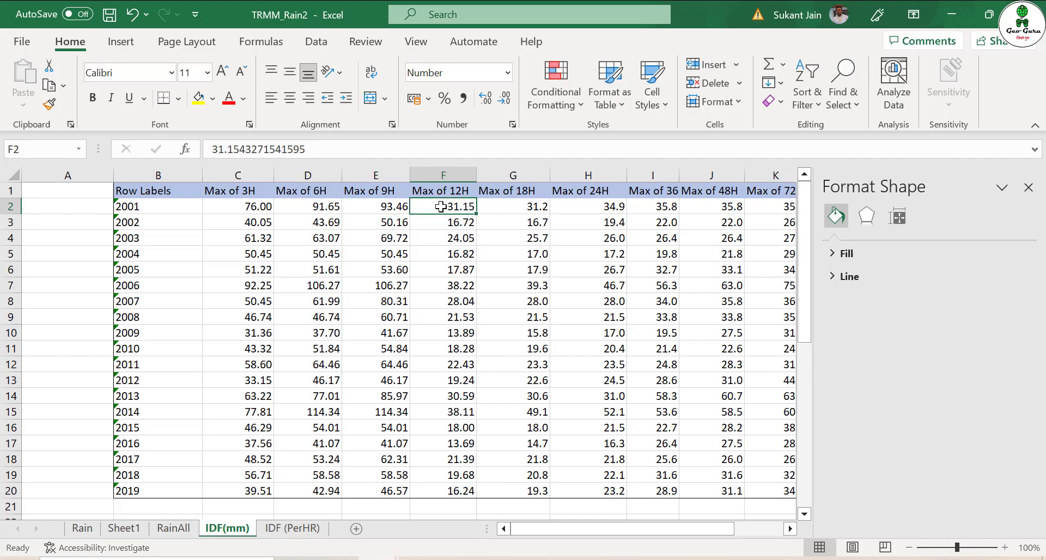
left_click_drag(670, 528, 640, 528)
Check the yearly maxima on Sheet1 and inspect the first 6H, 9H, 12H and 18H SUM formulas on the RainAll sheet.
left_click(124, 528)
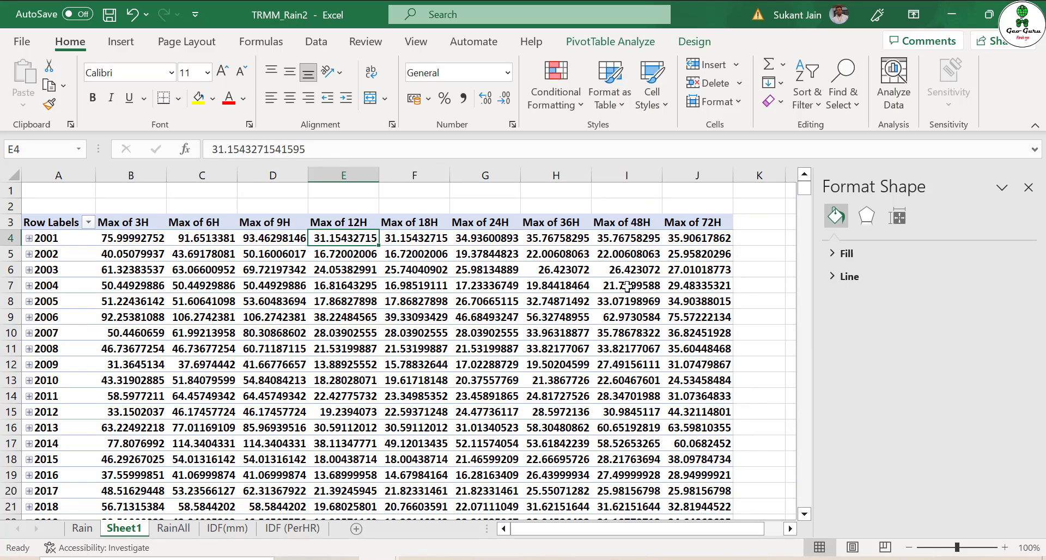
left_click(173, 527)
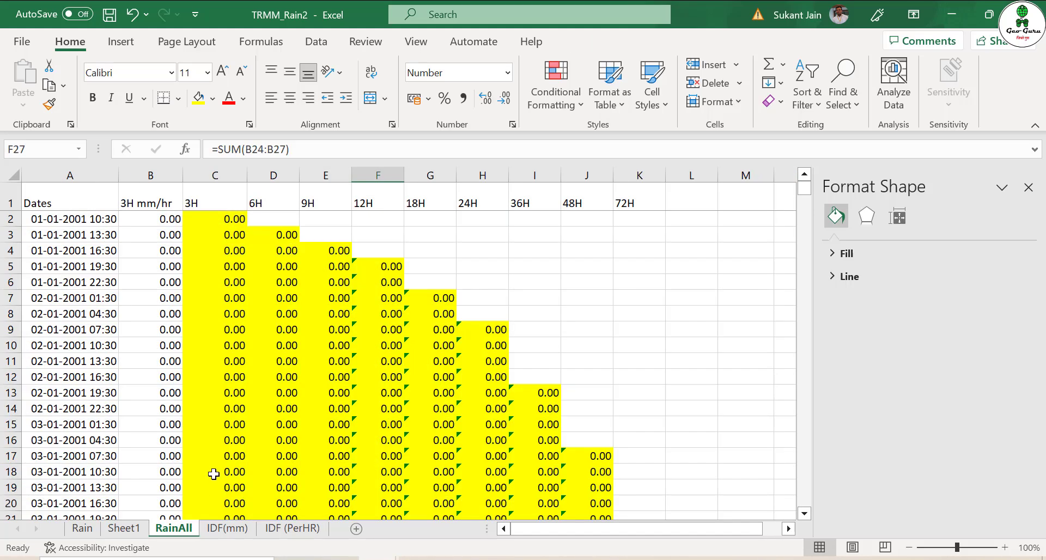
left_click(234, 221)
double_click(270, 235)
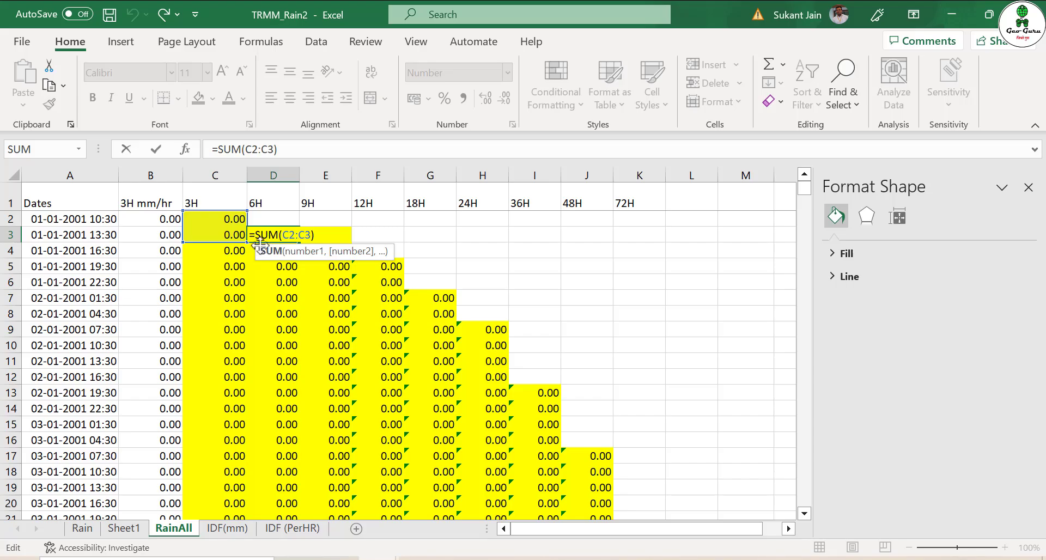
key("Return")
double_click(338, 250)
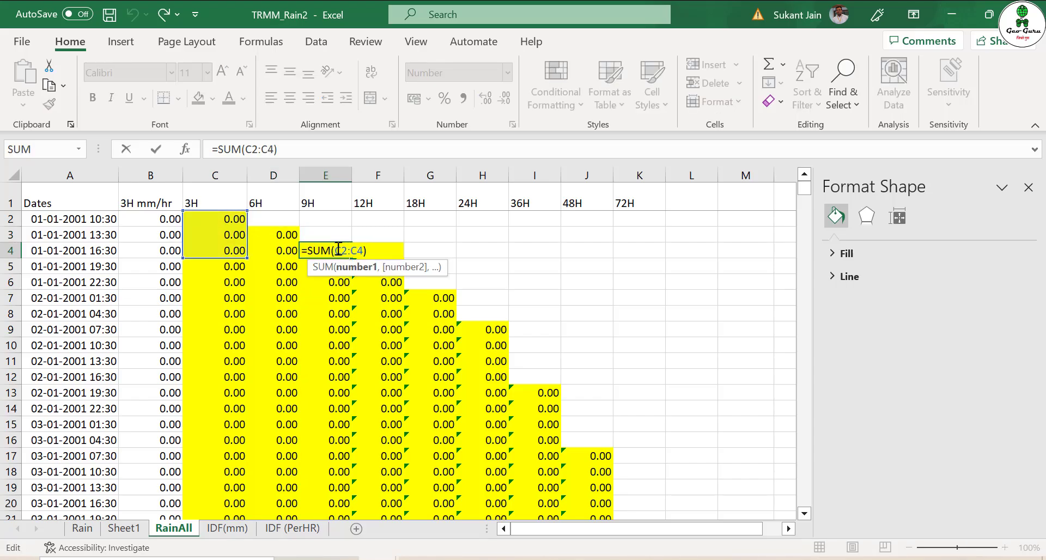
key("Return")
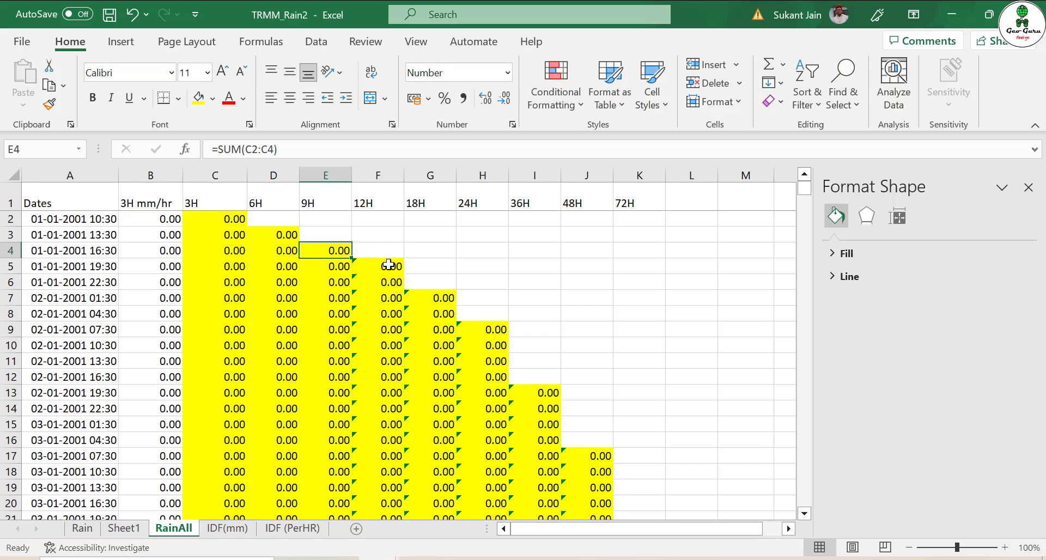
double_click(391, 265)
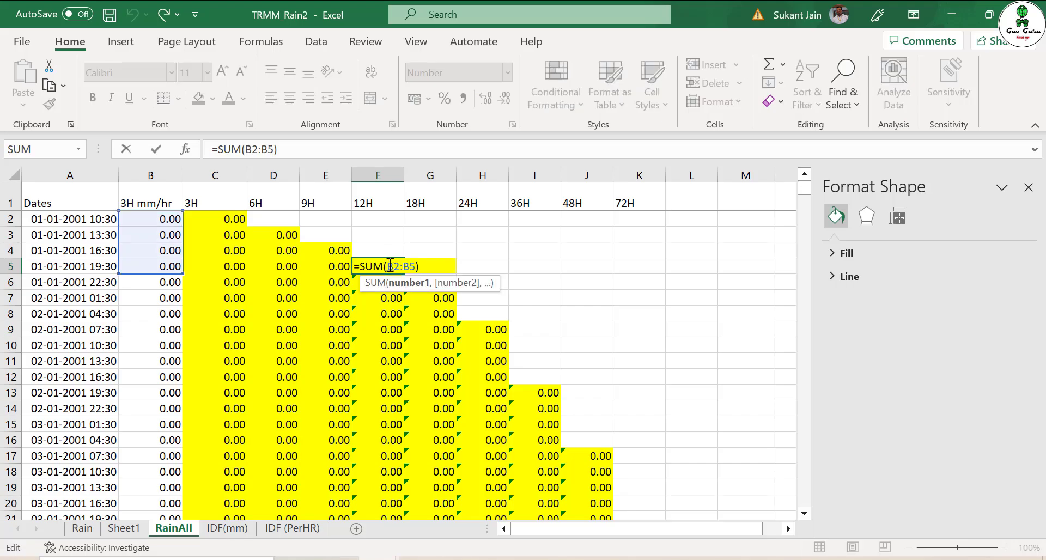
key("Escape")
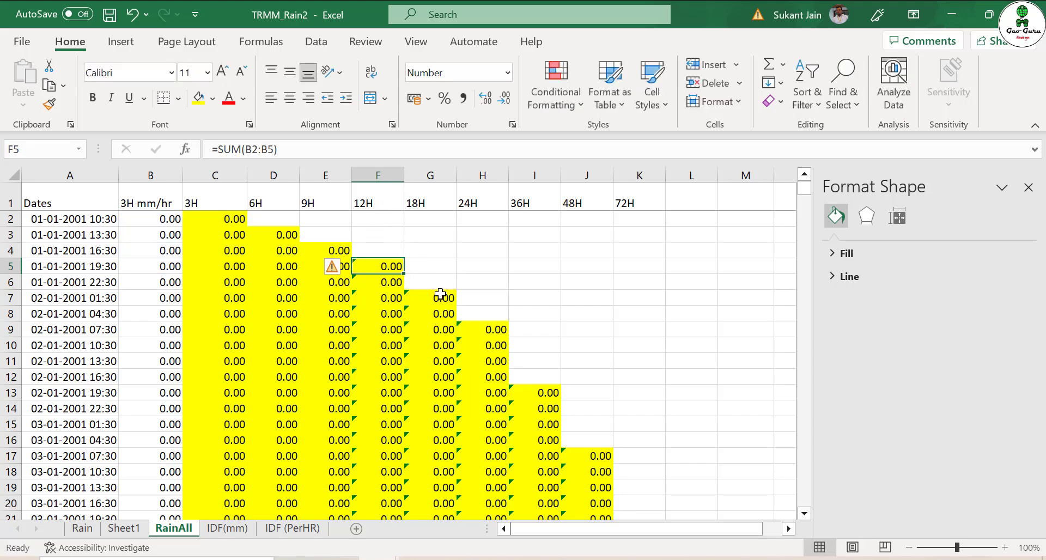
double_click(436, 297)
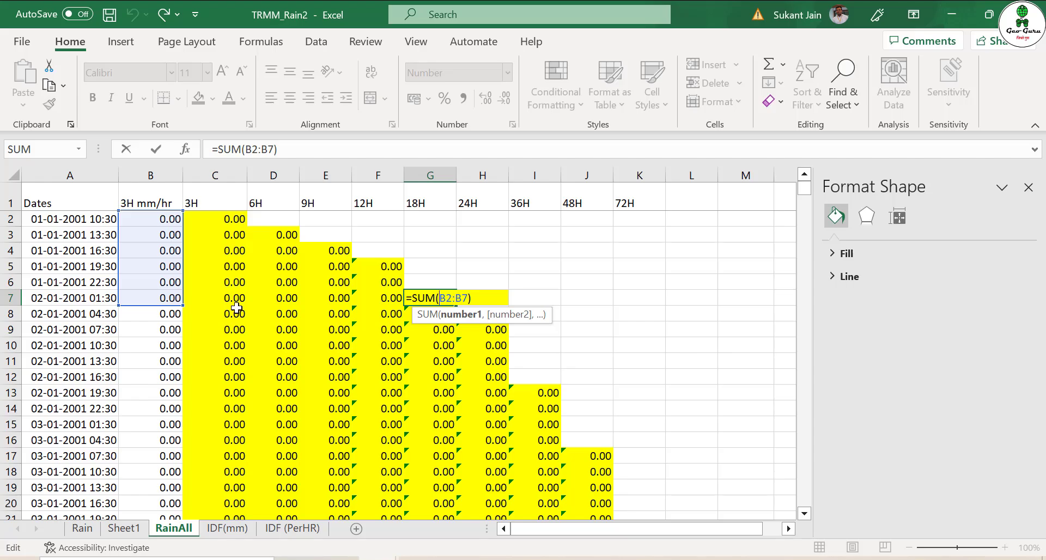
key("Escape")
Change the 12H formula in F5 to =SUM(C2:C5) and fill it down the column.
double_click(377, 267)
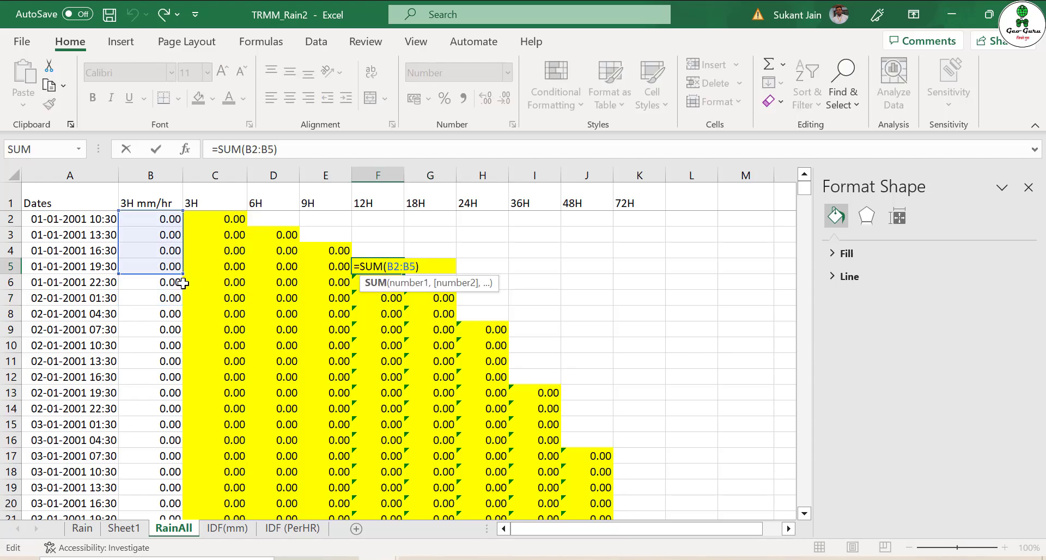
left_click_drag(166, 273, 220, 273)
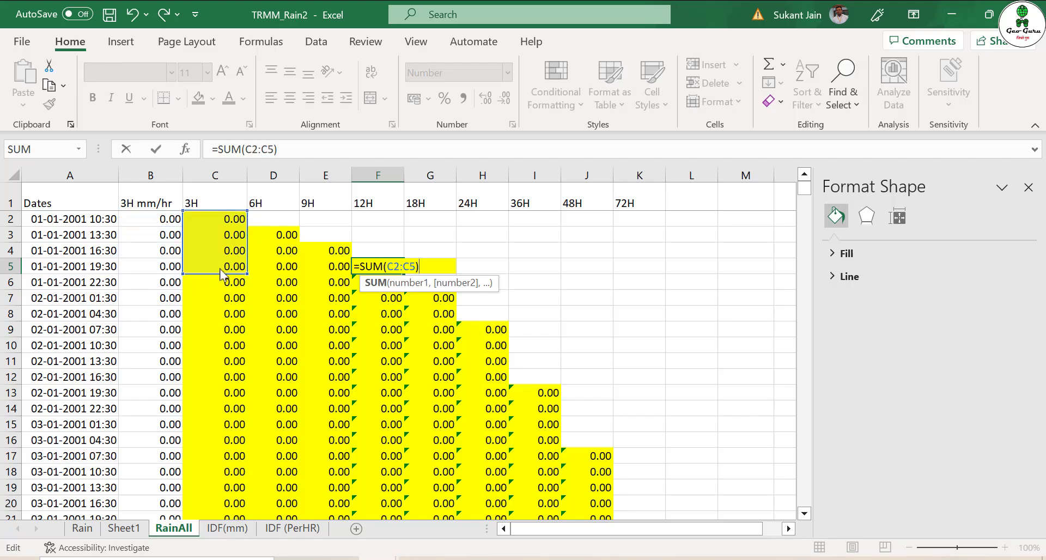
key("Return")
left_click(394, 268)
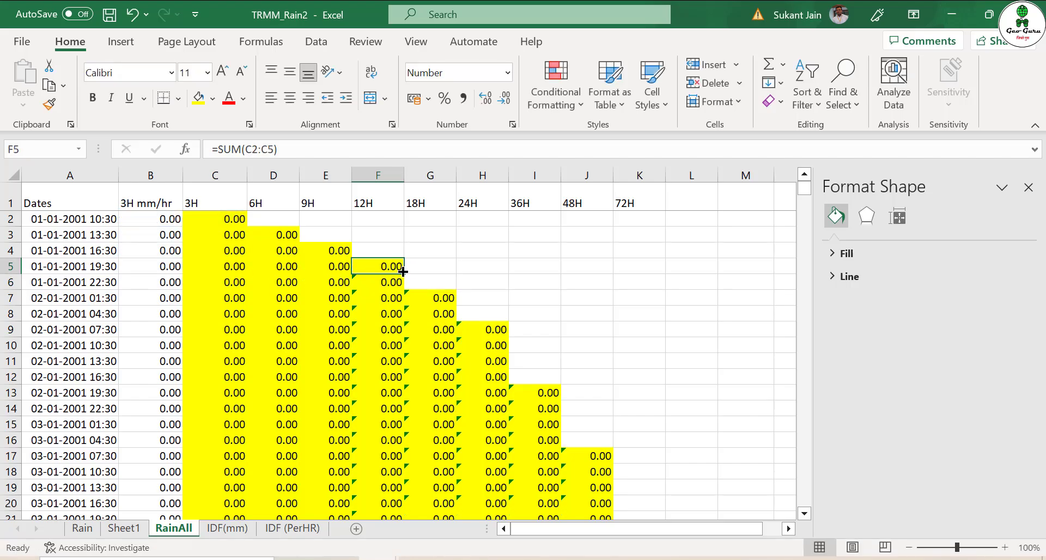
double_click(402, 271)
Redirect the first 18H and 24H formulas to the 3H column: =SUM(C2:C7) in G7 and =SUM(C2:C9) in H9.
left_click(430, 298)
double_click(430, 298)
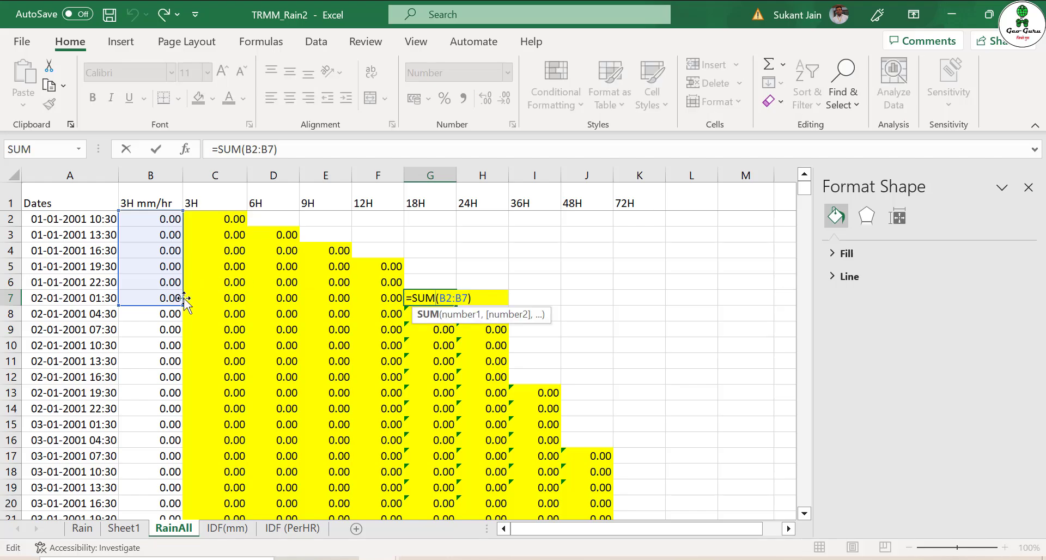
left_click_drag(183, 301, 200, 309)
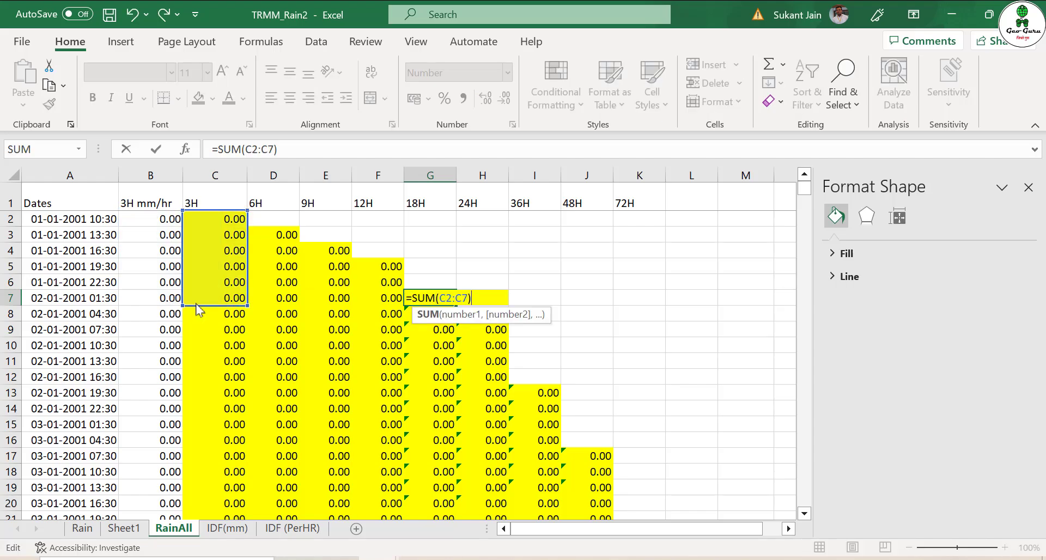
key("Return")
left_click(482, 329)
double_click(482, 329)
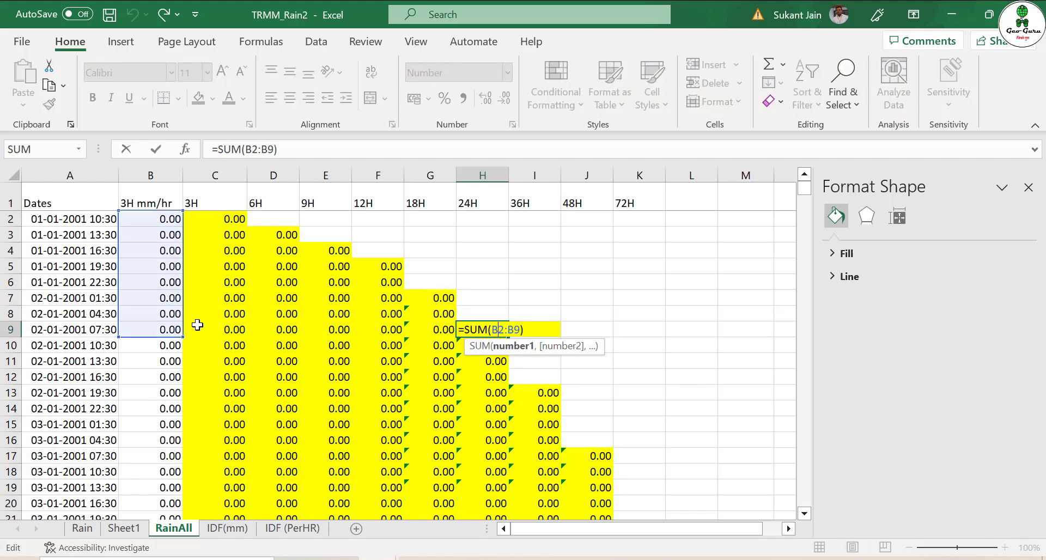
left_click_drag(169, 337, 206, 337)
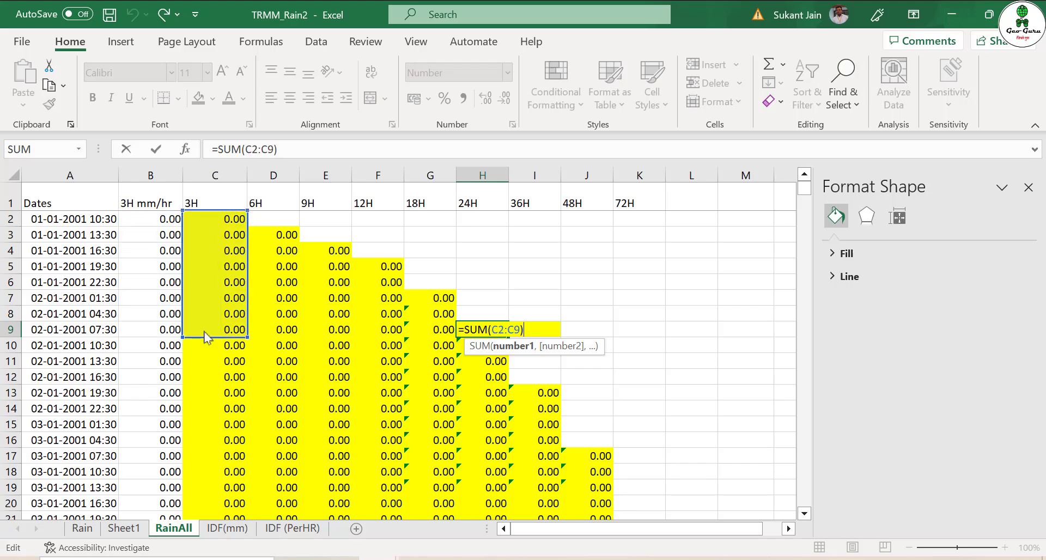
key("Return")
Redirect the first 36H and 48H formulas to the 3H column: =SUM(C2:C13) in I13 and =SUM(C2:C17) in J17.
double_click(531, 393)
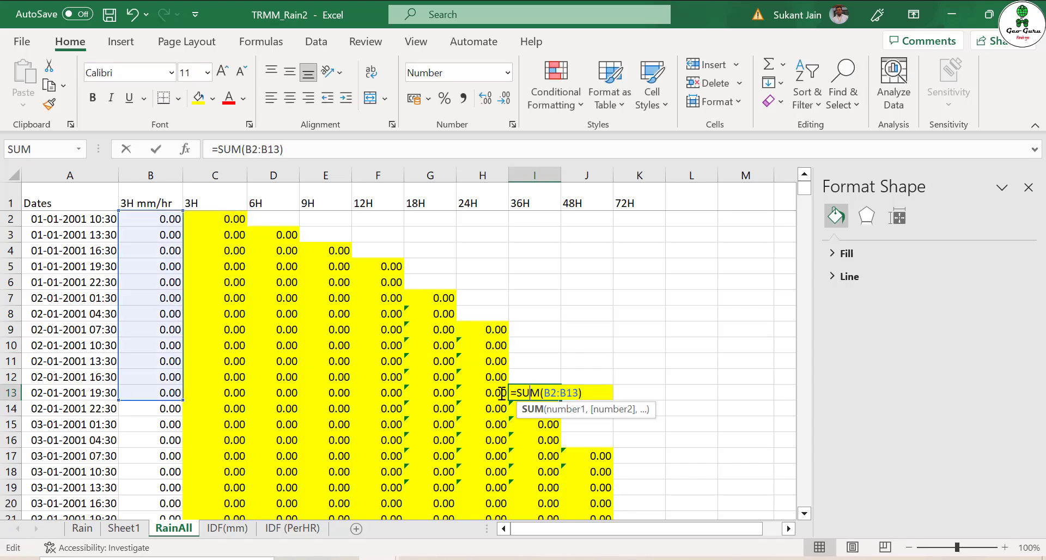
left_click_drag(158, 401, 209, 400)
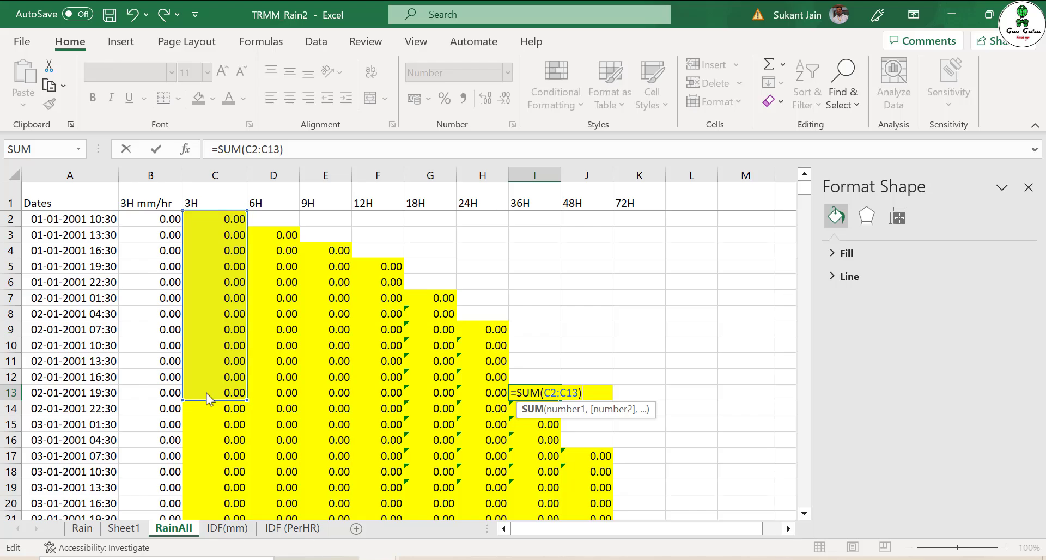
key("Return")
double_click(588, 456)
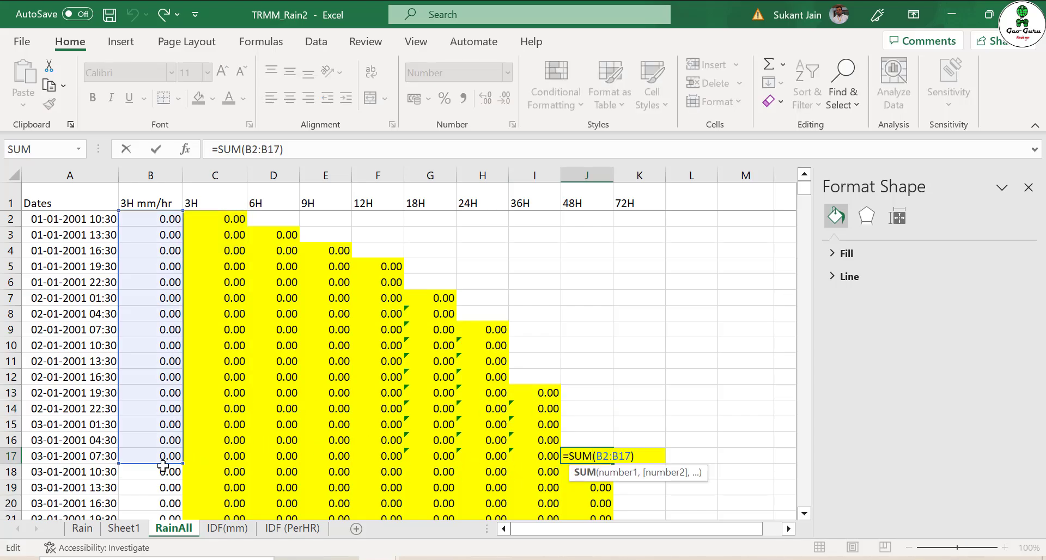
left_click_drag(164, 466, 188, 462)
left_click(599, 456)
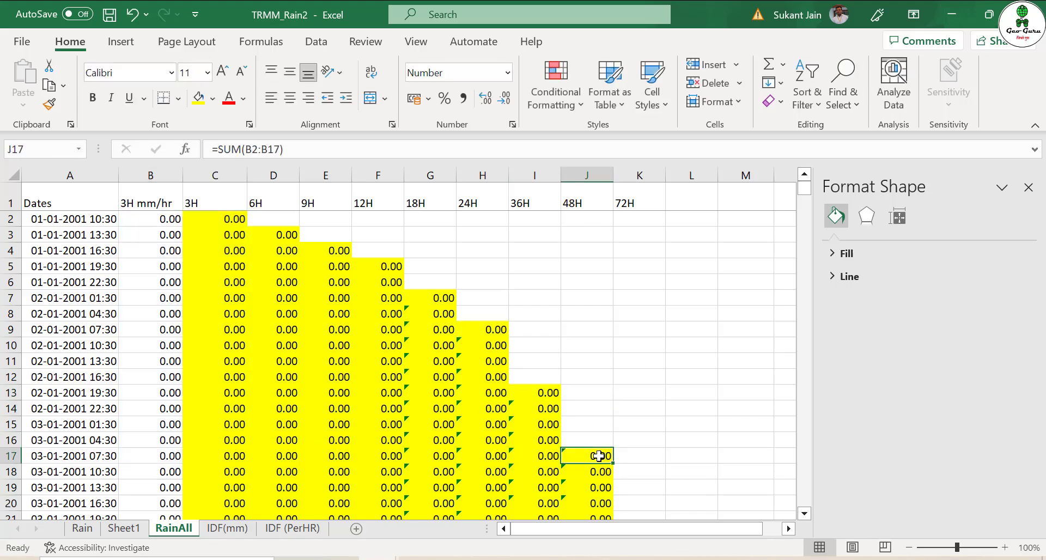
double_click(600, 456)
left_click_drag(147, 466, 207, 469)
key("Return")
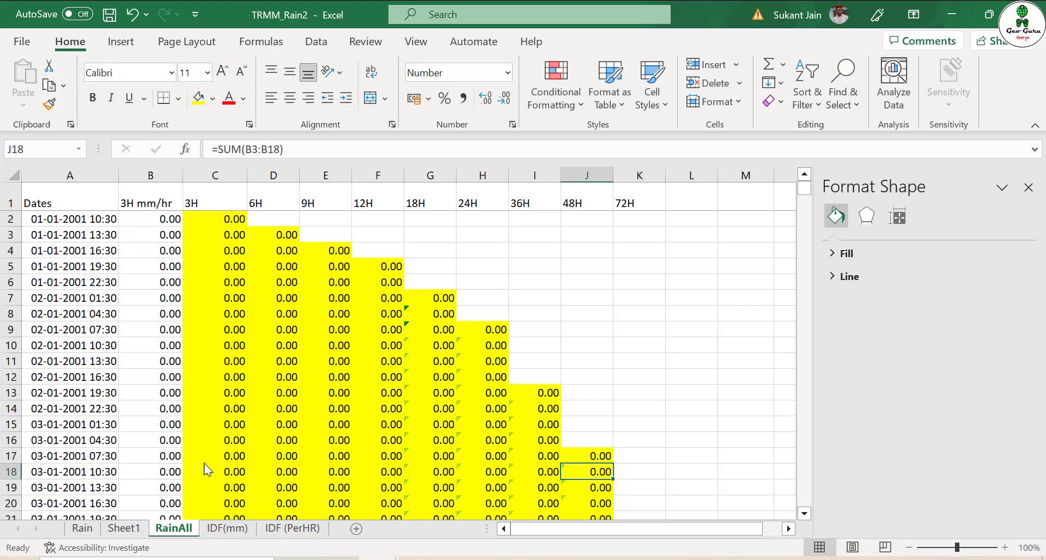
Fill the corrected formulas in J17, I13 and H9 down the 48H, 36H and 24H columns.
left_click(598, 455)
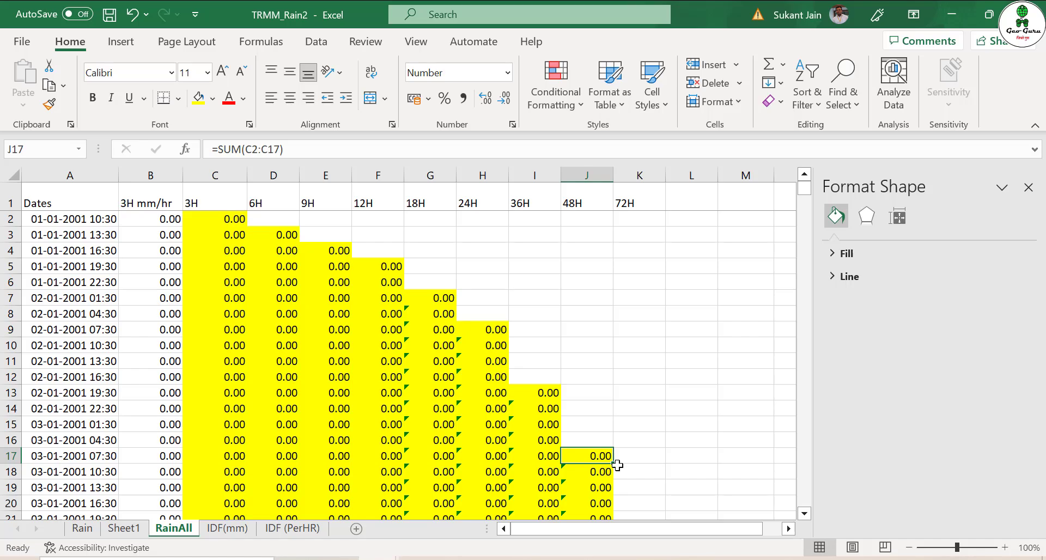
double_click(614, 464)
left_click(545, 395)
double_click(561, 401)
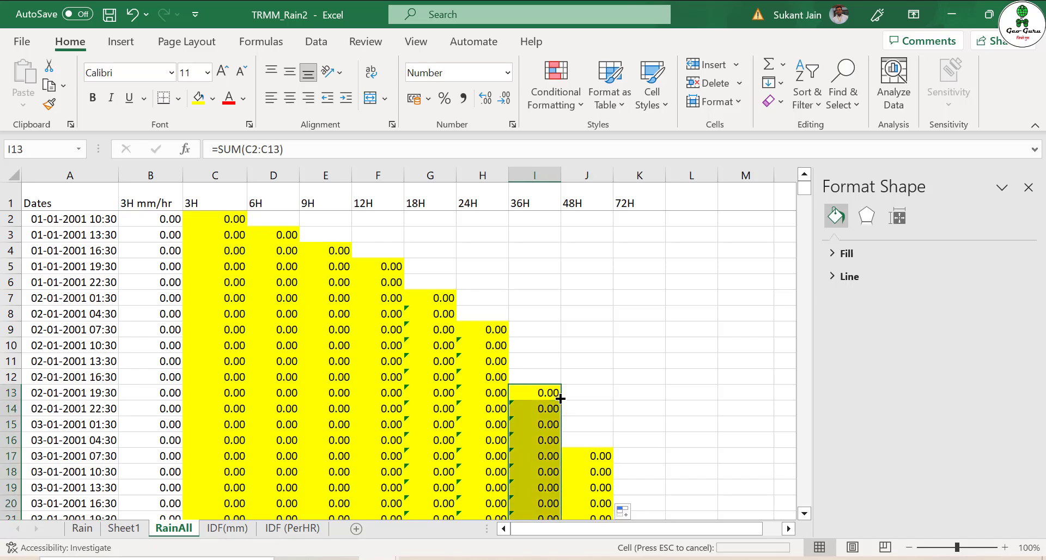
left_click(497, 333)
double_click(511, 337)
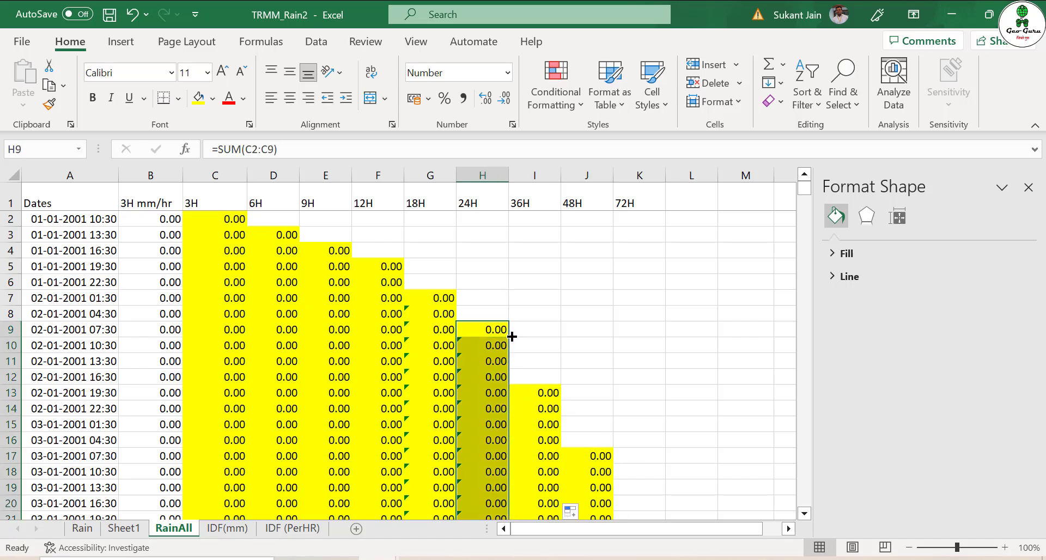
Refresh the yearly maximum PivotTable on Sheet1 from the corrected RainAll data.
left_click(124, 528)
left_click(385, 383)
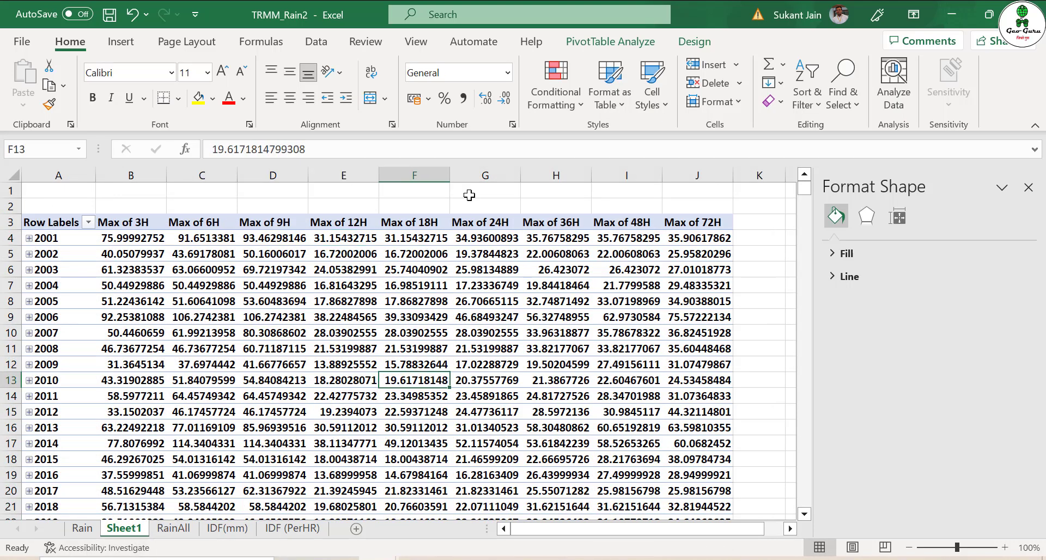
left_click(611, 42)
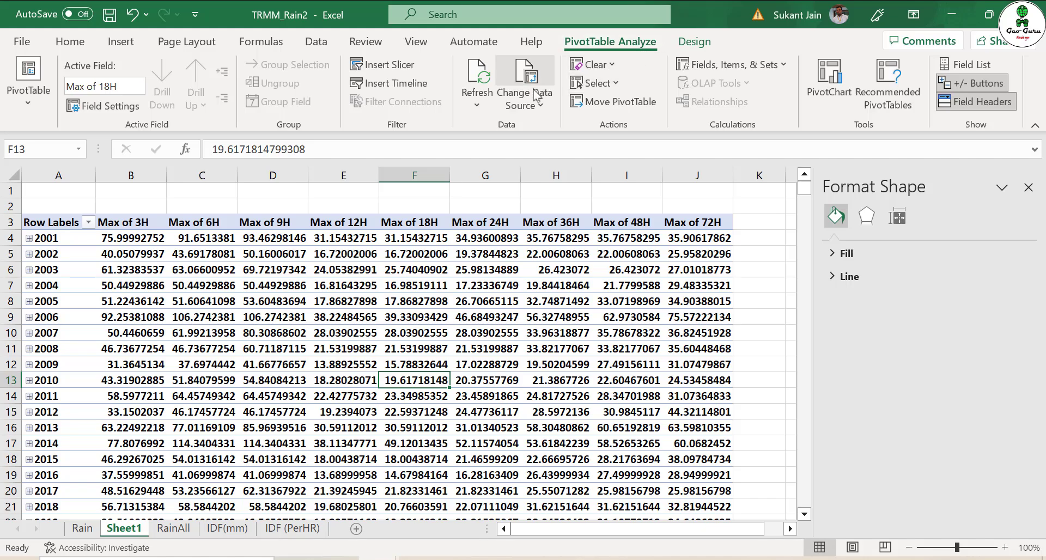
left_click(487, 85)
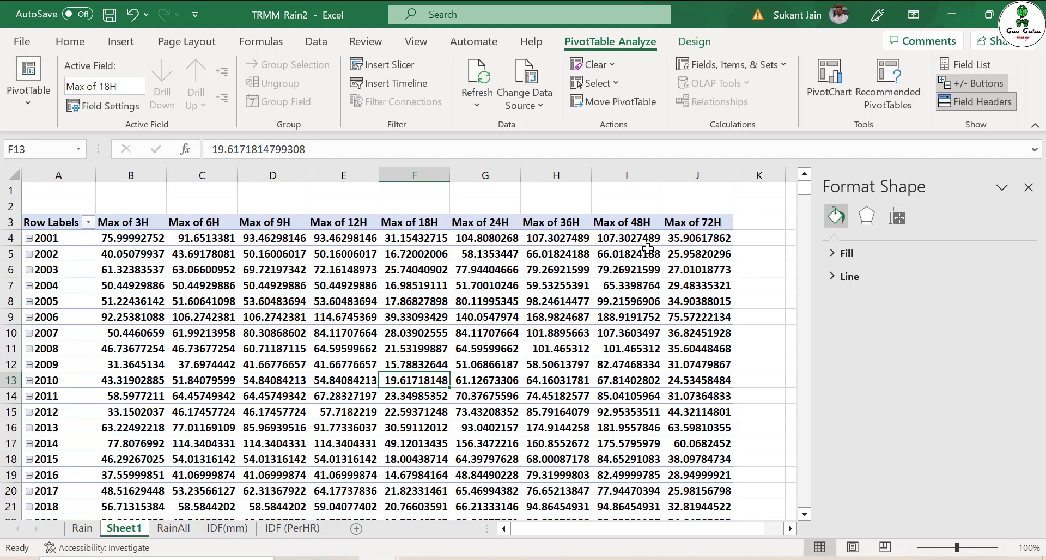
Fill the 18H formula =SUM(C2:C7) in G7 on the RainAll sheet down its column.
left_click(173, 528)
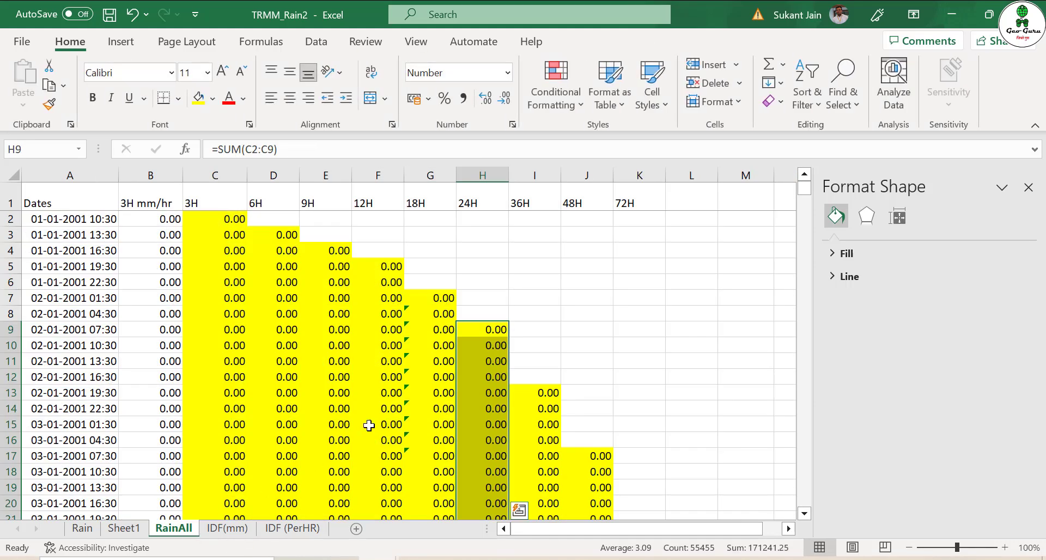
left_click(434, 299)
double_click(435, 299)
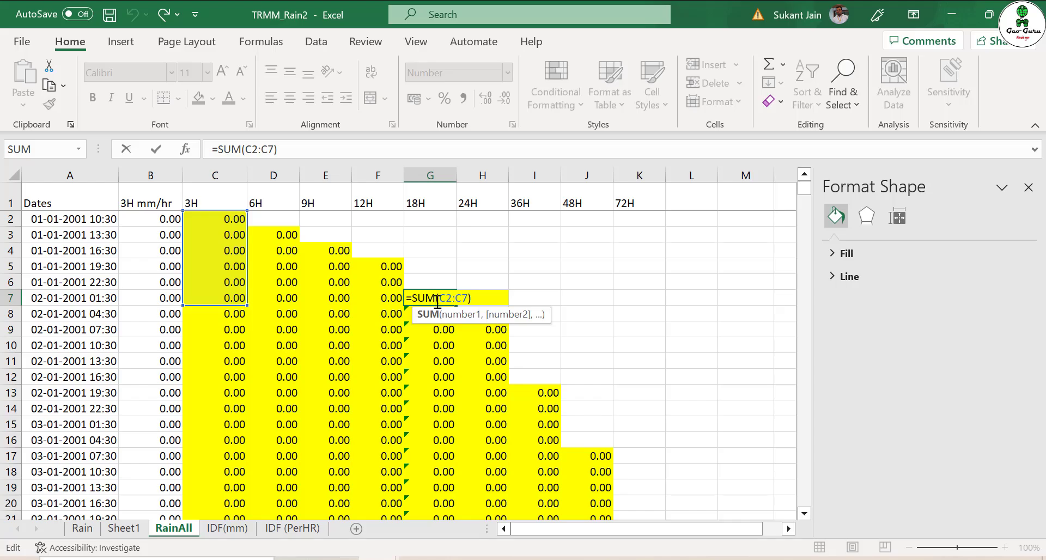
key("ctrl+Return")
double_click(455, 307)
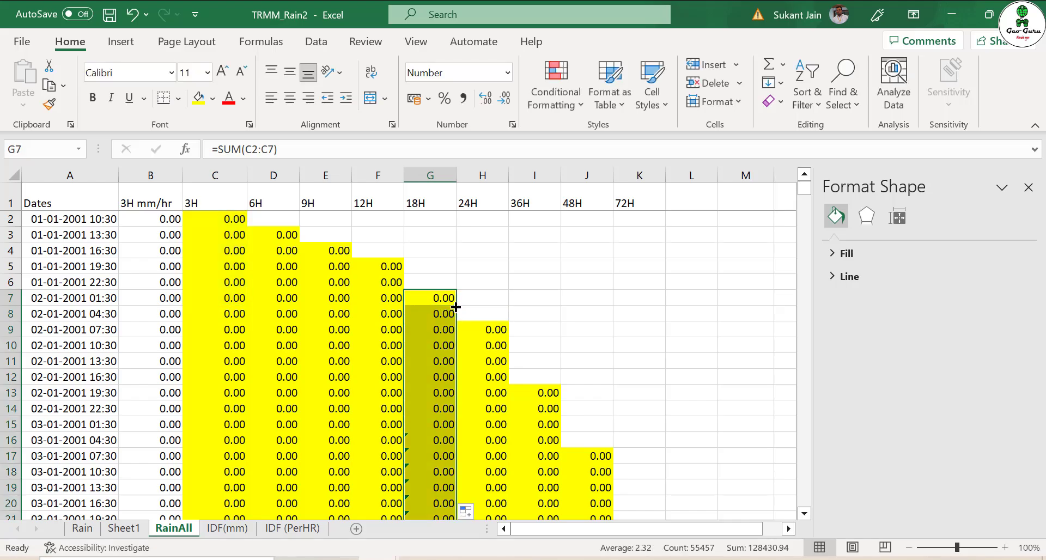
Change the 72H formula in K25 to =SUM(C2:C25) and fill it down the column.
left_click(636, 456)
scroll(638, 446, "down", 6)
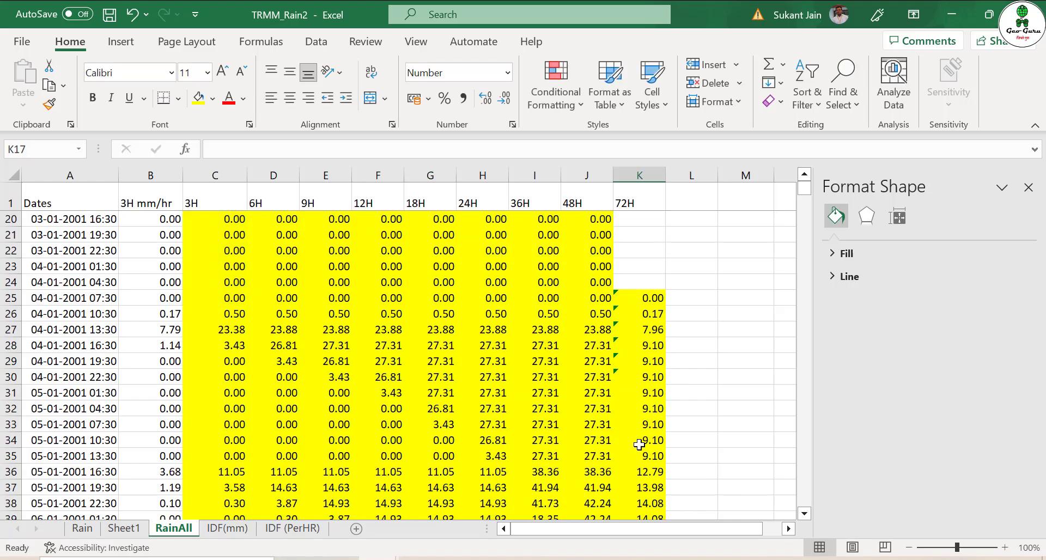
double_click(656, 296)
double_click(656, 296)
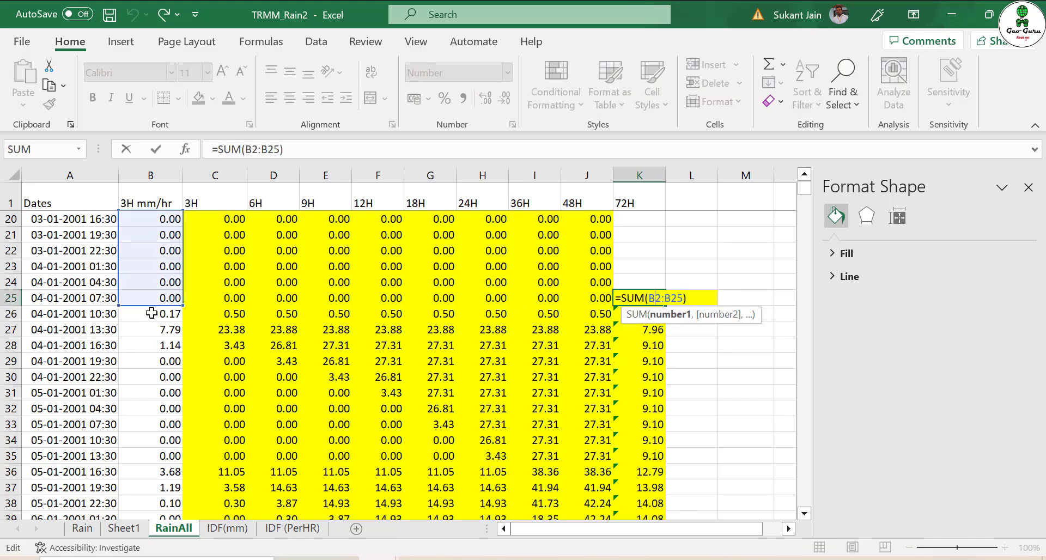
left_click_drag(185, 305, 206, 307)
key("Return")
left_click(652, 299)
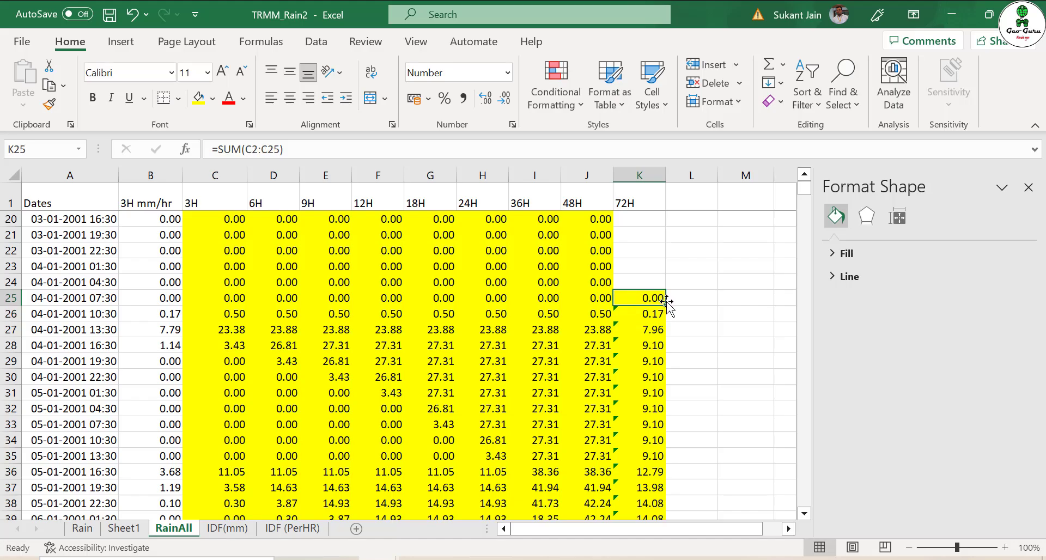
double_click(665, 305)
Refresh the Sheet1 PivotTable again to update the 18H and 72H yearly maxima.
left_click(134, 528)
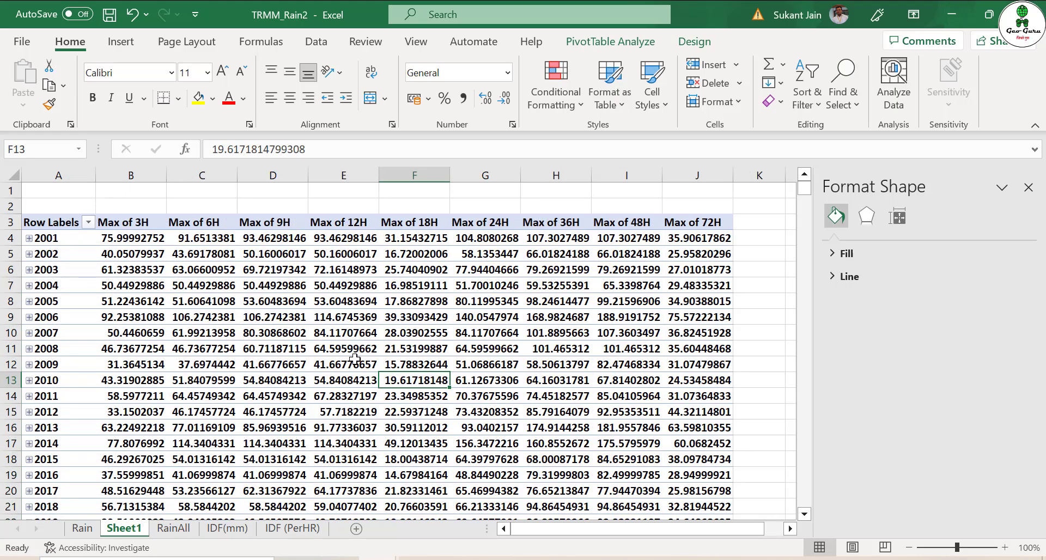
left_click(343, 349)
left_click(611, 42)
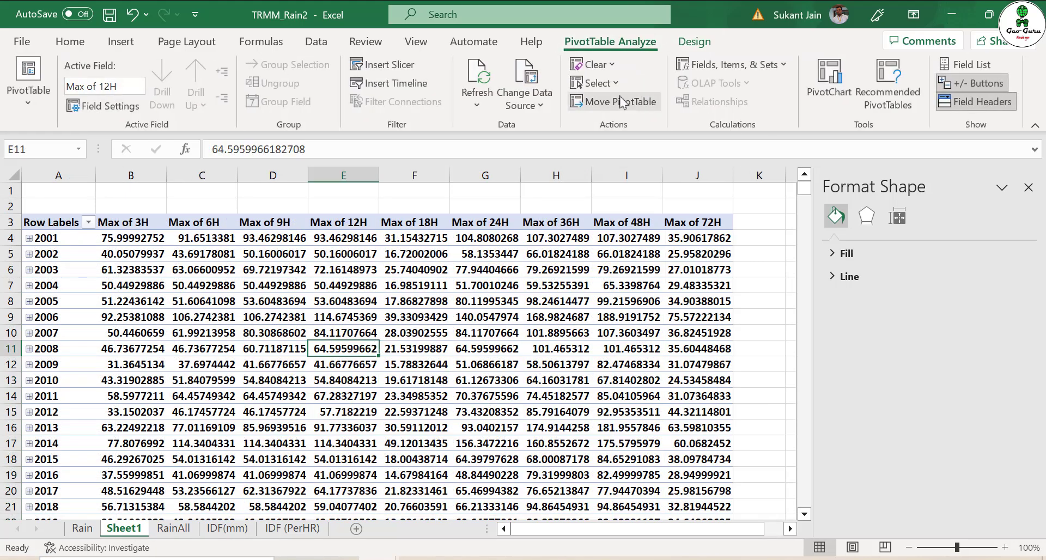
left_click(477, 76)
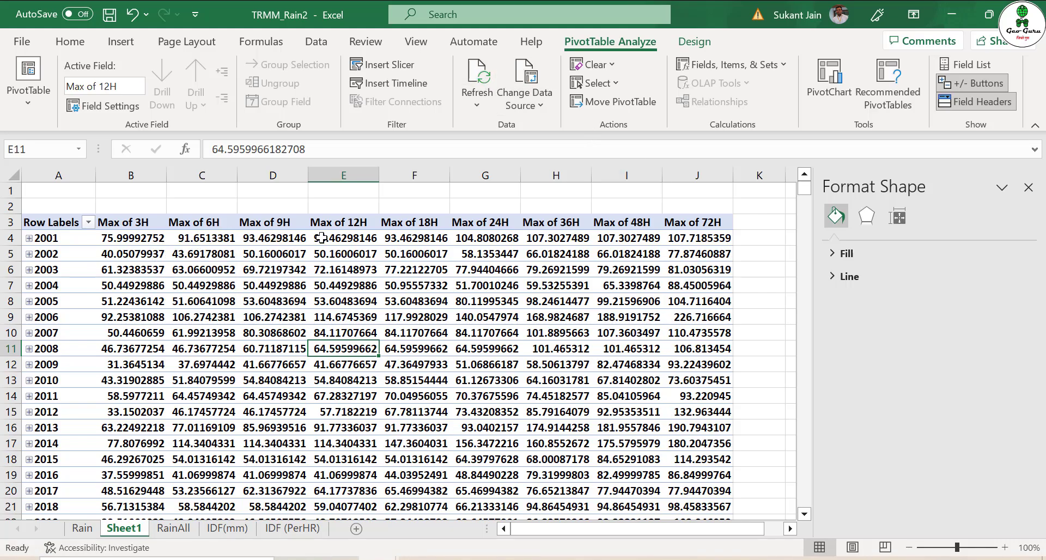
Copy the yearly maxima B4:J22 from the Sheet1 PivotTable and paste them as values at C2 on the IDF(mm) sheet.
left_click(278, 240)
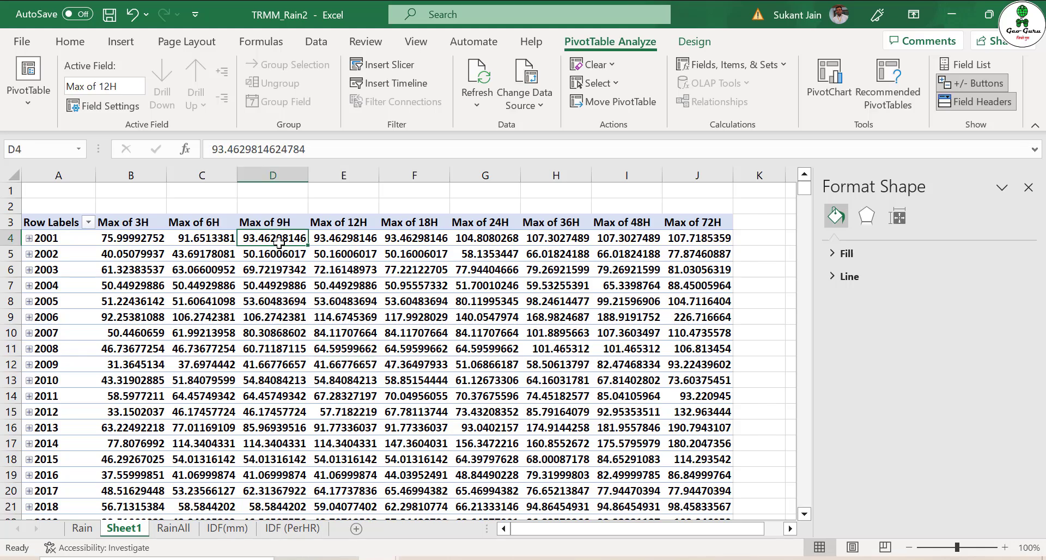
left_click(355, 238)
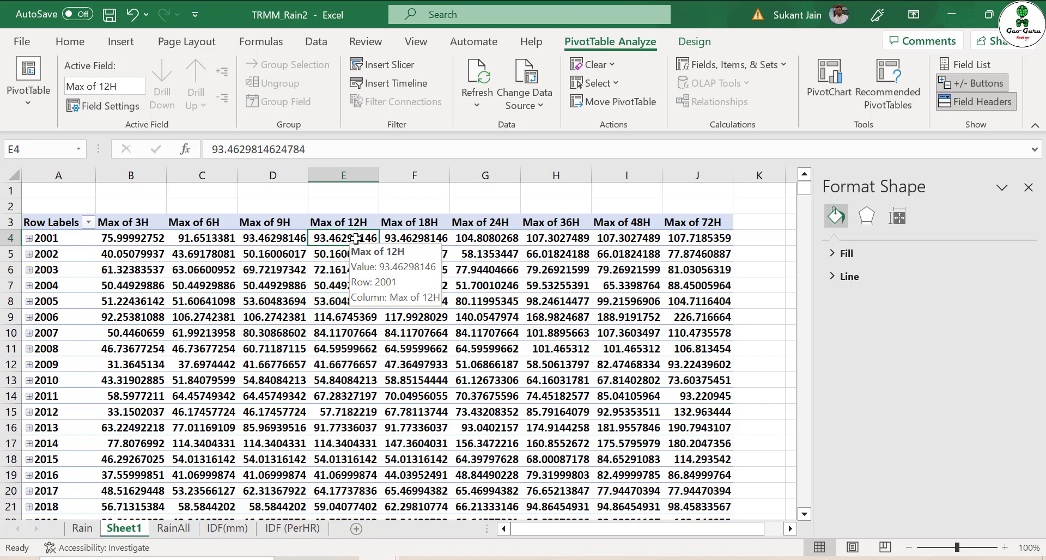
left_click_drag(140, 238, 688, 479)
key("ctrl+c")
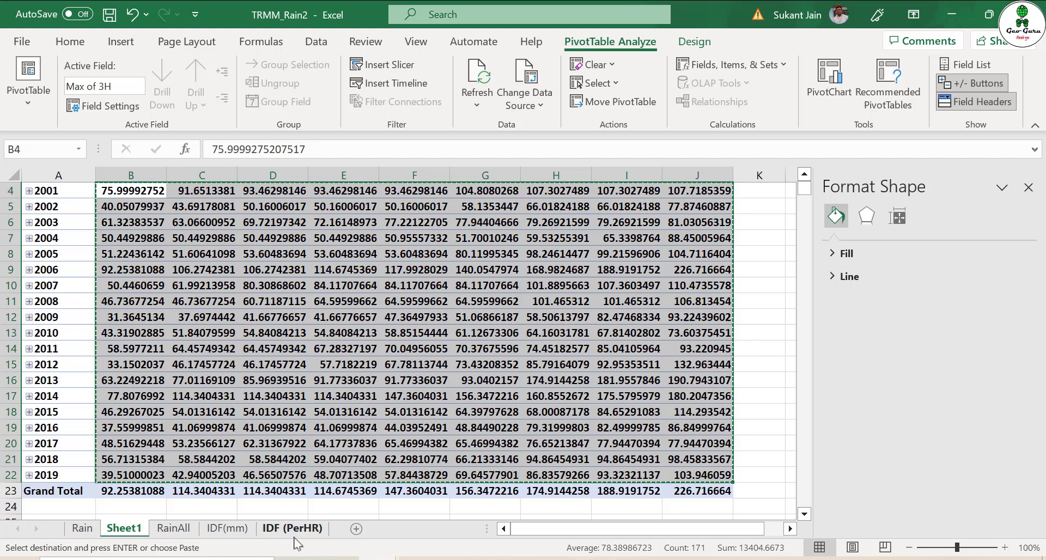
left_click(227, 528)
scroll(347, 334, "down", 1, "ctrl")
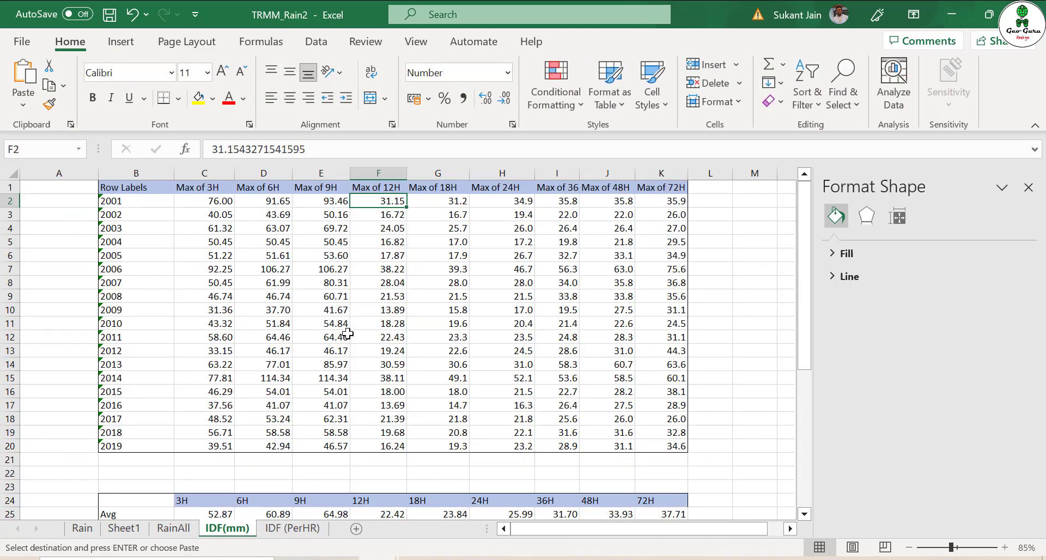
left_click(231, 204)
right_click(231, 204)
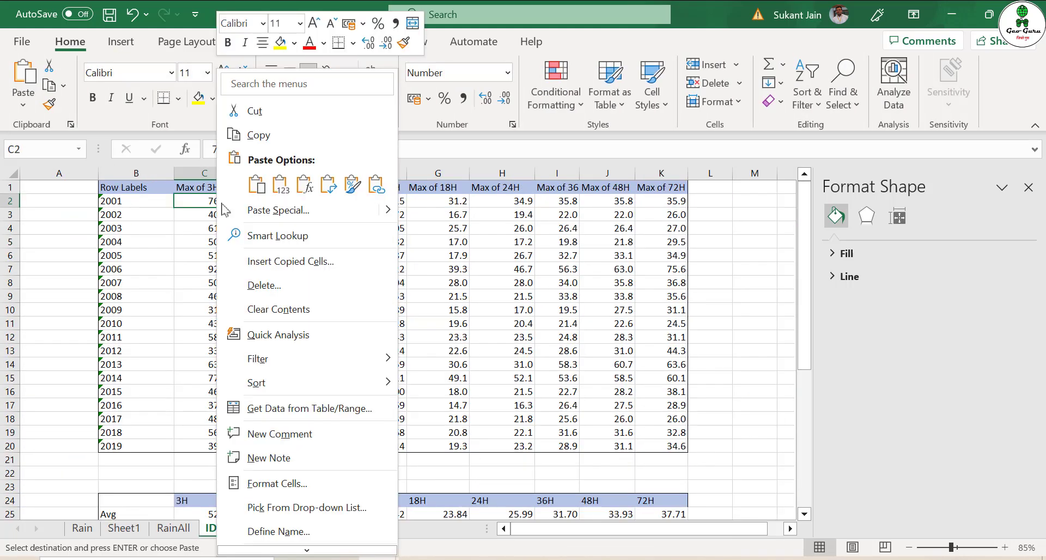
left_click(275, 184)
Move the duration chart on IDF(mm) clear of the return period table, placing it over the blank rows beneath.
scroll(409, 418, "down", 4)
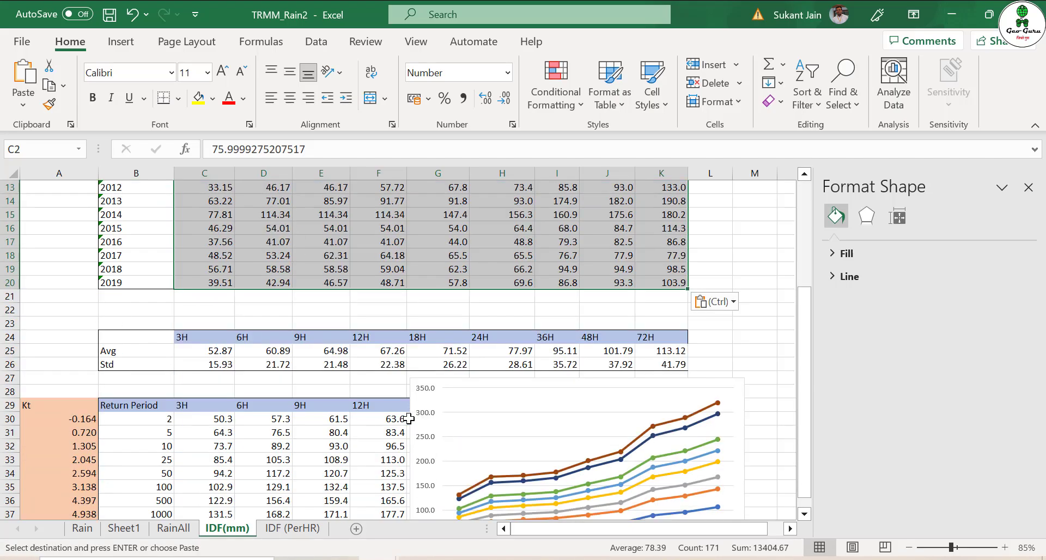
scroll(408, 418, "down", 5)
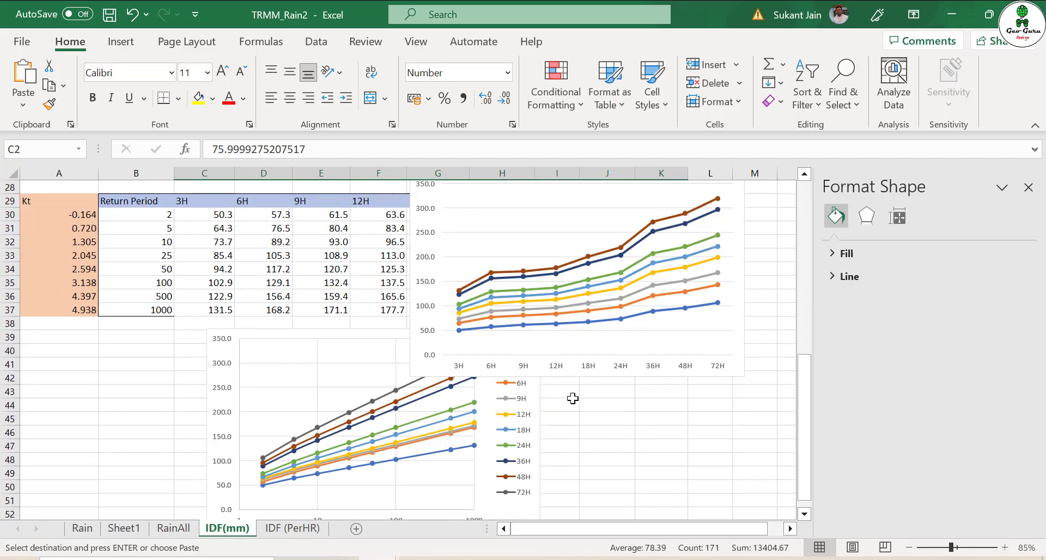
left_click_drag(737, 363, 396, 490)
left_click_drag(559, 531, 570, 531)
Examine the recalculated averages, standard deviations, Gumbel depths, KT formula picture and curves on the IDF(mm) sheet.
scroll(666, 450, "up", 6)
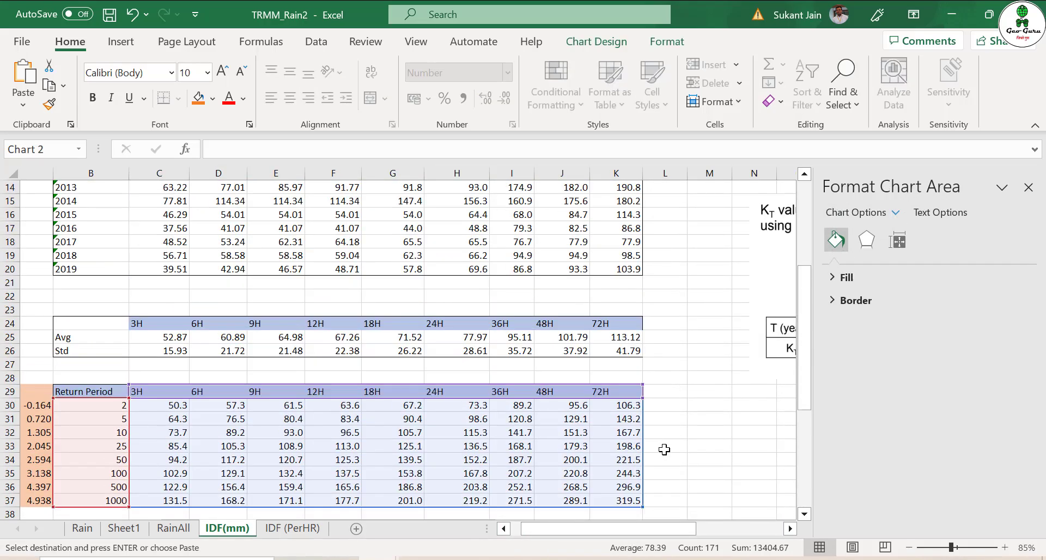
left_click(791, 529)
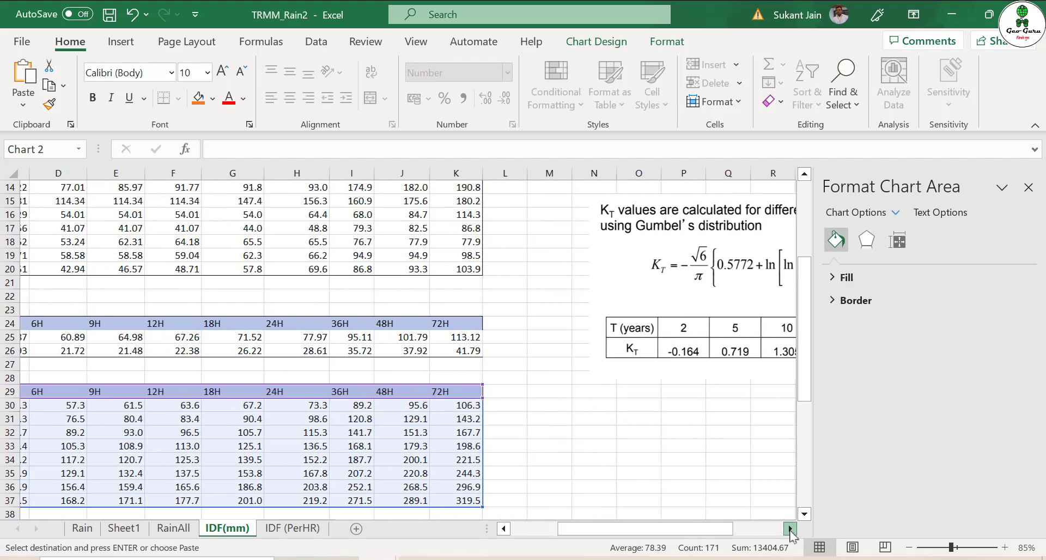
left_click(595, 376)
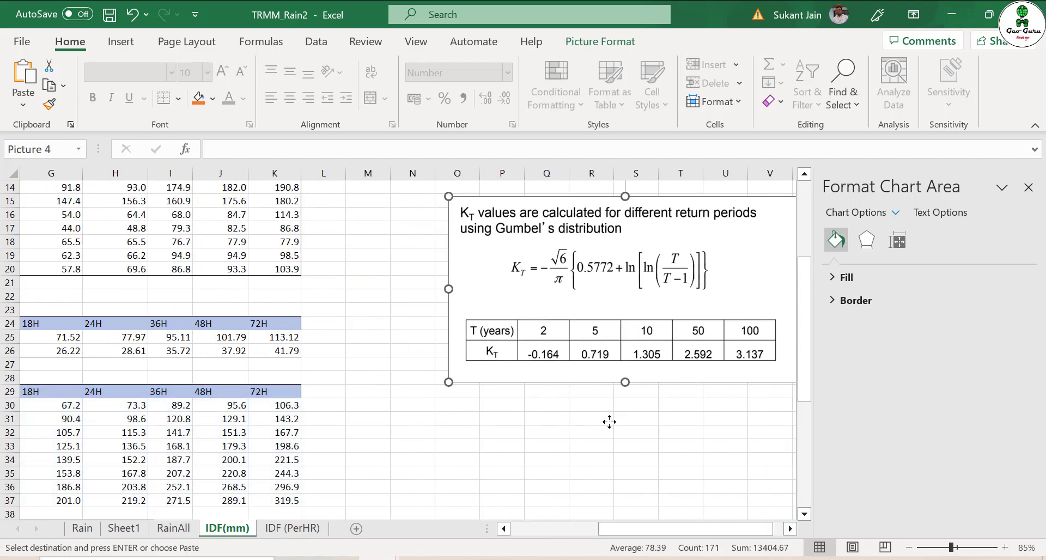
left_click_drag(613, 529, 464, 530)
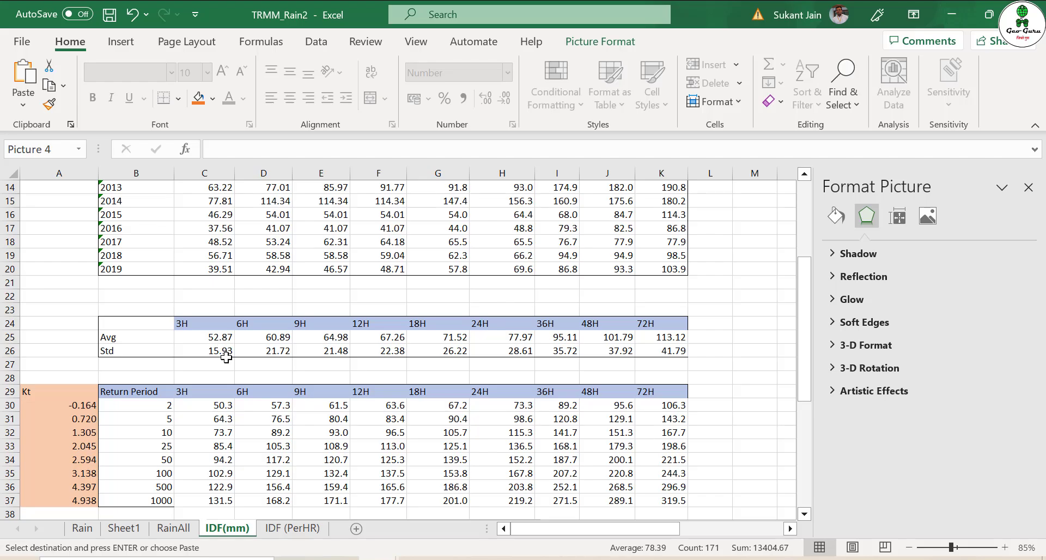
scroll(226, 358, "down", 5)
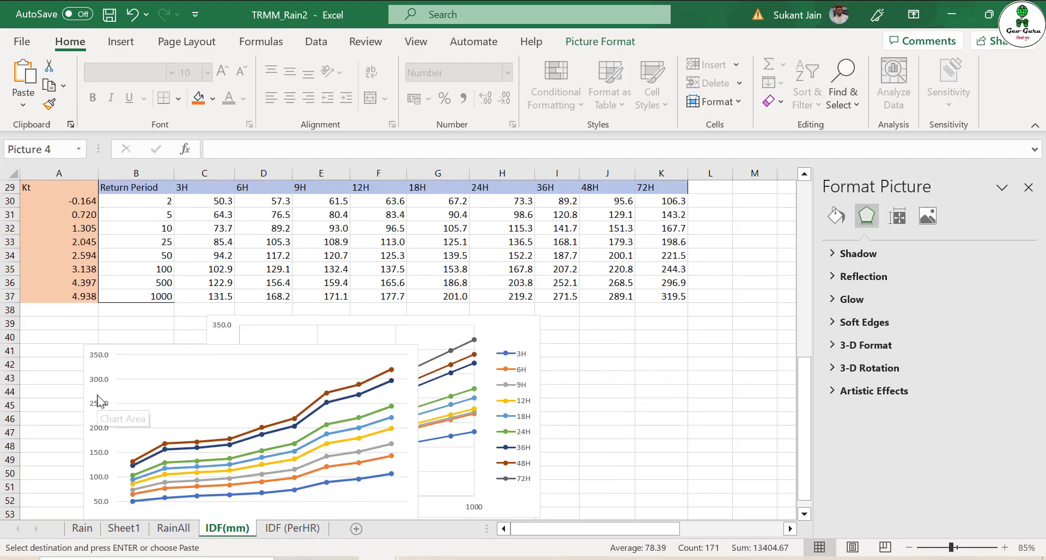
scroll(98, 401, "down", 1)
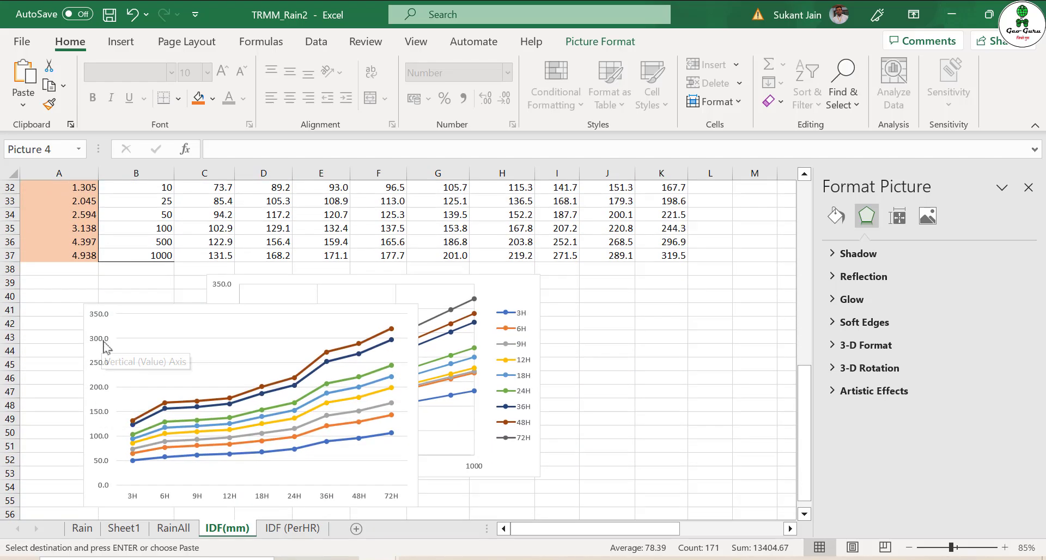
On the IDF (PerHR) sheet, enter =C25/N24 in N25 to get the hourly average for the 3-hour duration.
left_click(304, 529)
left_click_drag(627, 539, 477, 539)
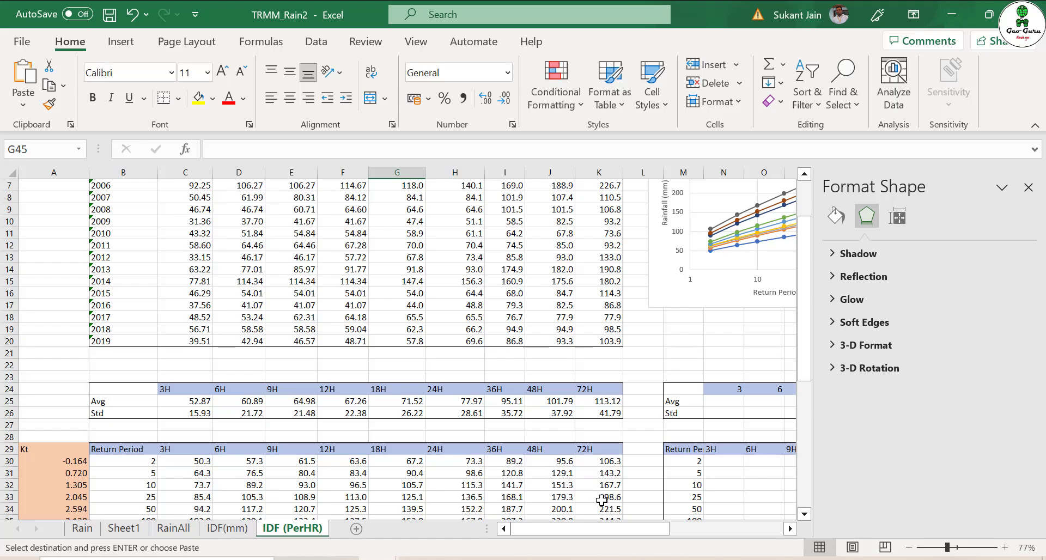
left_click_drag(601, 526, 515, 492)
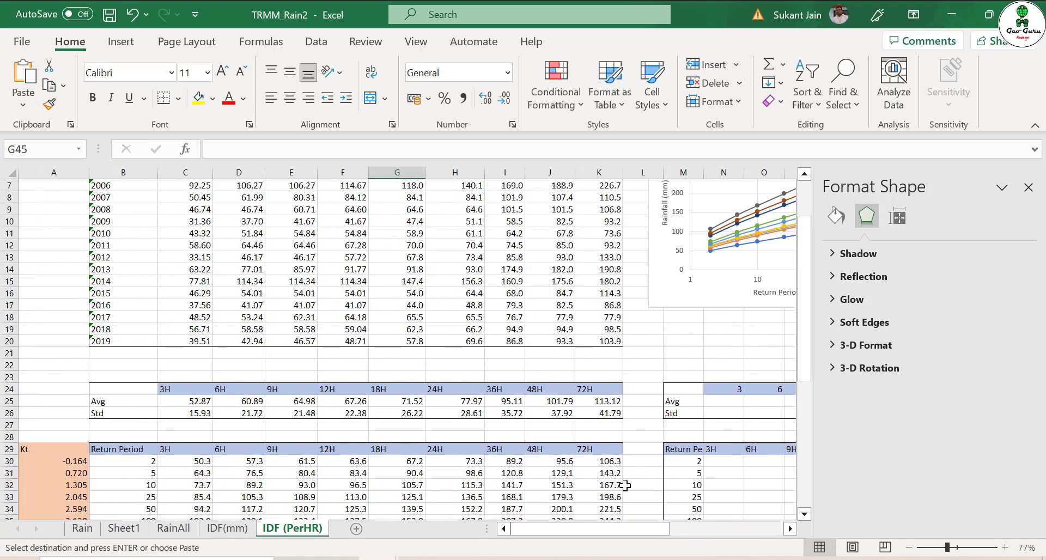
mouse_move(632, 528)
left_mouse_down()
mouse_move(646, 532)
mouse_move(628, 531)
left_mouse_up()
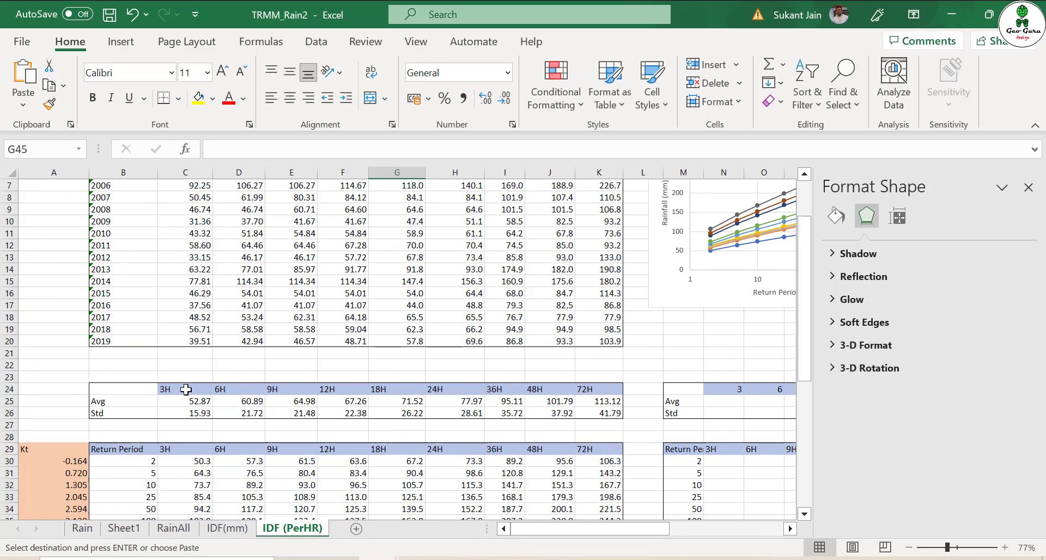
left_click(195, 403)
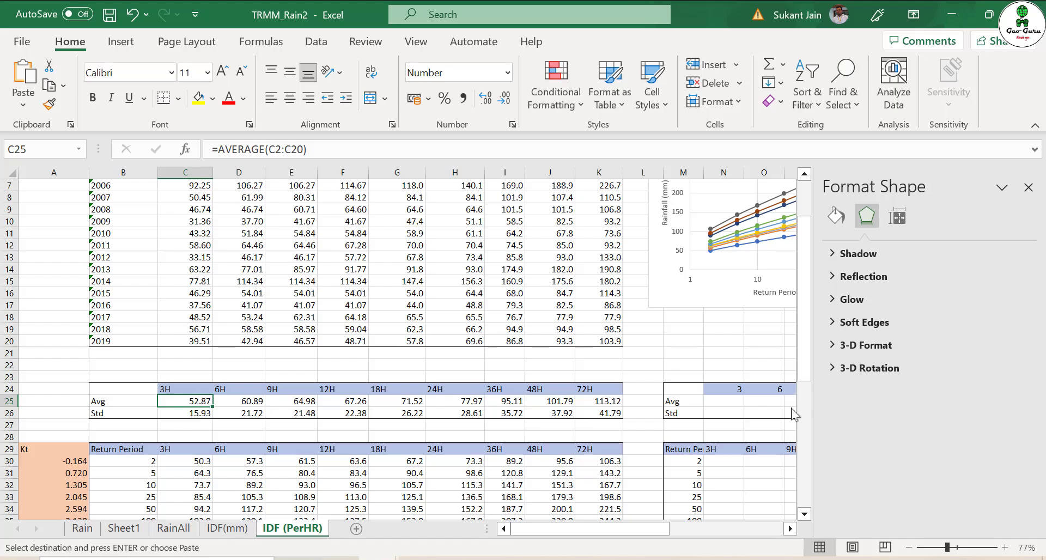
left_click(734, 403)
type("=")
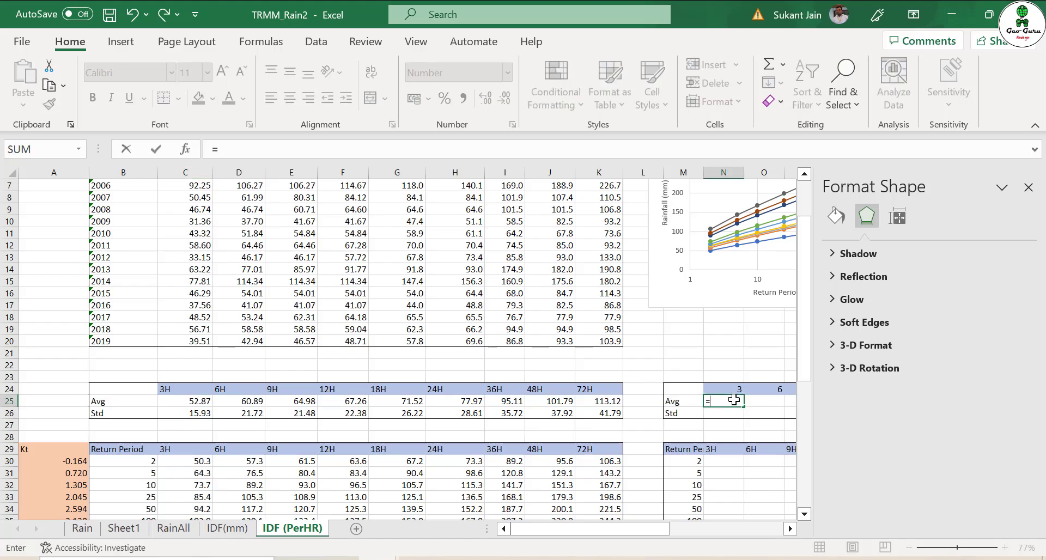
left_click(199, 400)
type("/")
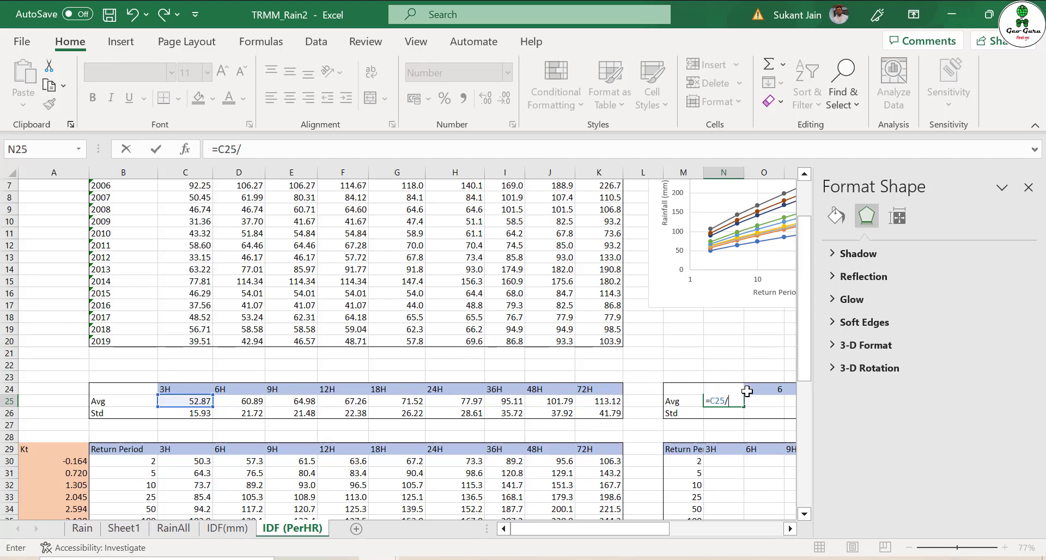
left_click(730, 374)
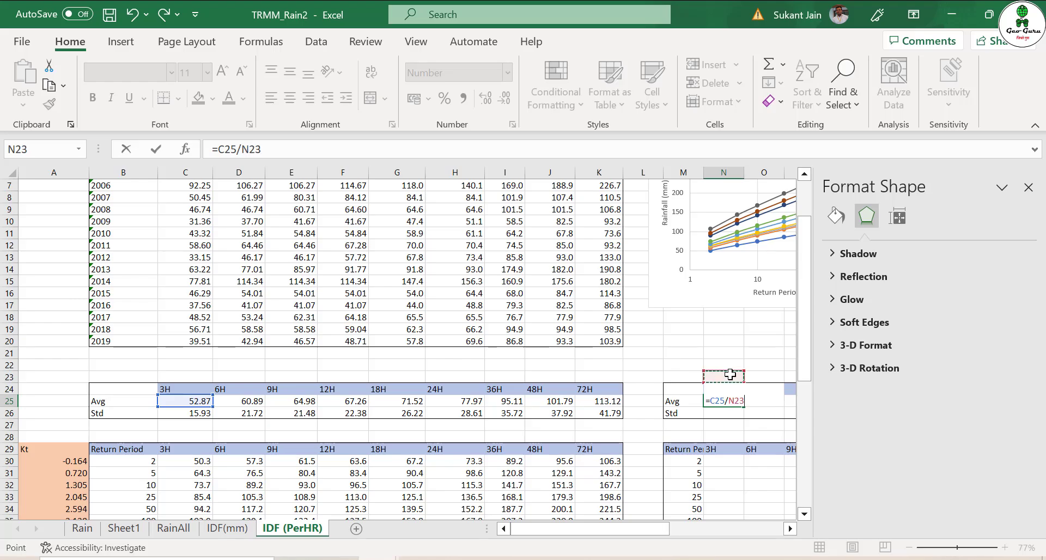
key("Down")
key("Return")
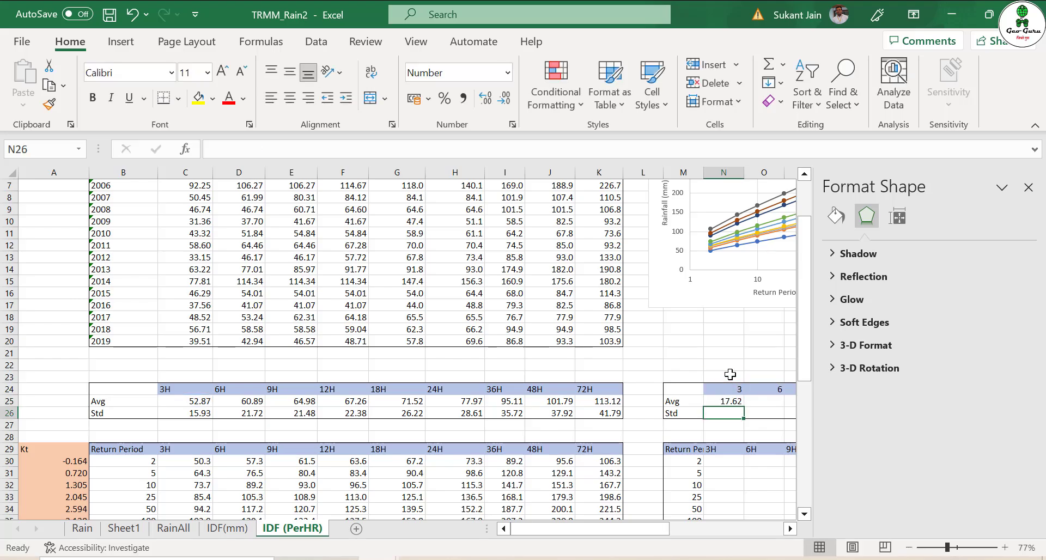
Change the 3-hour average formula in N25 to =C25/$N24.
left_click(725, 401)
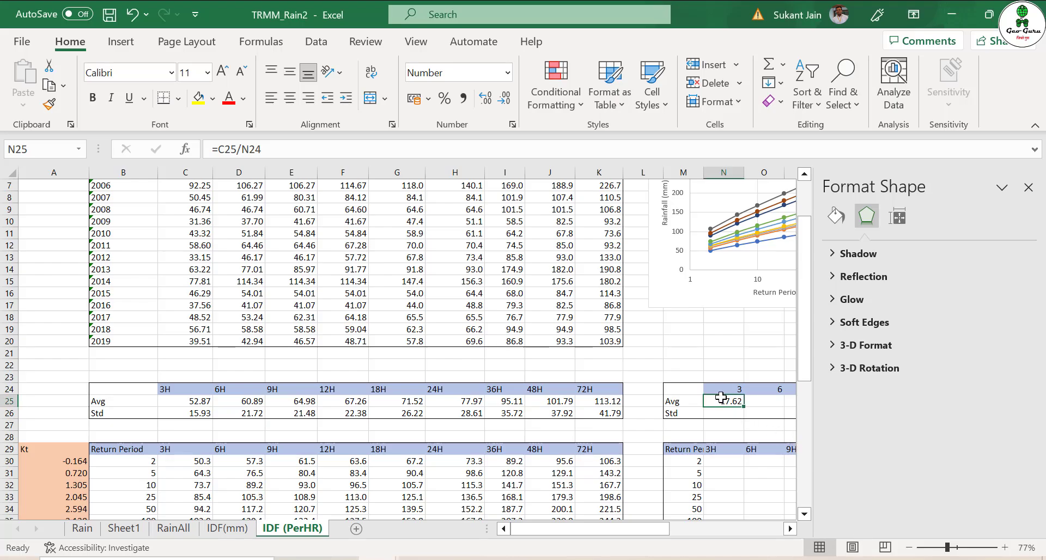
double_click(721, 400)
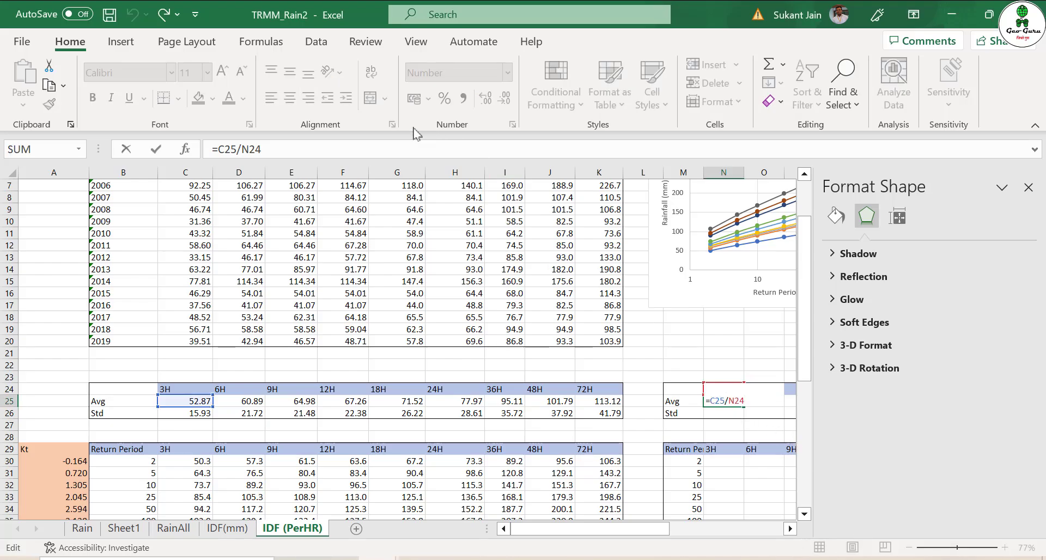
left_click(244, 148)
type("$")
key("Return")
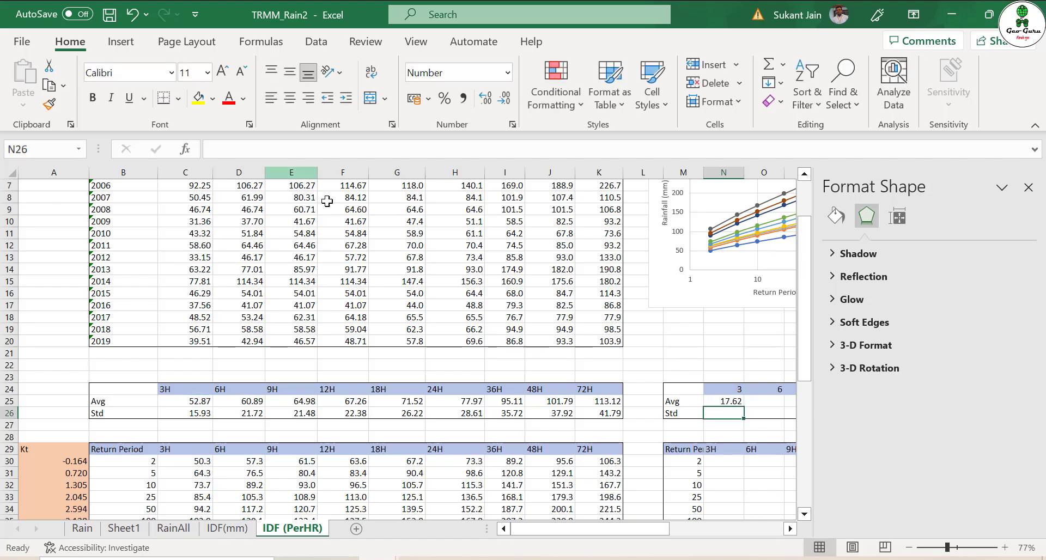
Fill the =C25/$N24 formula down to the Std row and across to column V, and inspect the formula in V25.
left_click(733, 401)
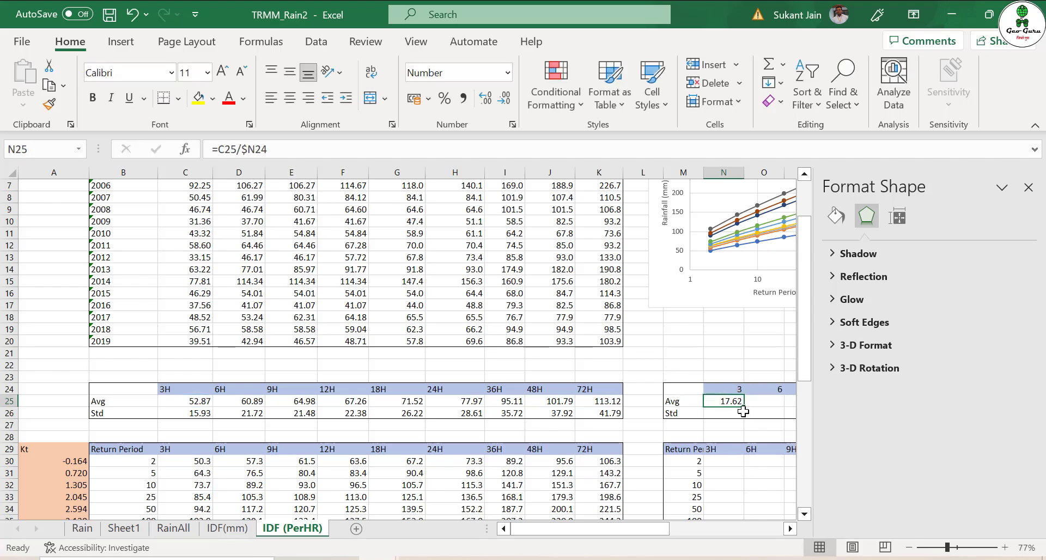
mouse_move(730, 412)
left_mouse_down()
mouse_move(763, 413)
mouse_move(743, 418)
left_mouse_up()
left_click(733, 401)
left_click(790, 529)
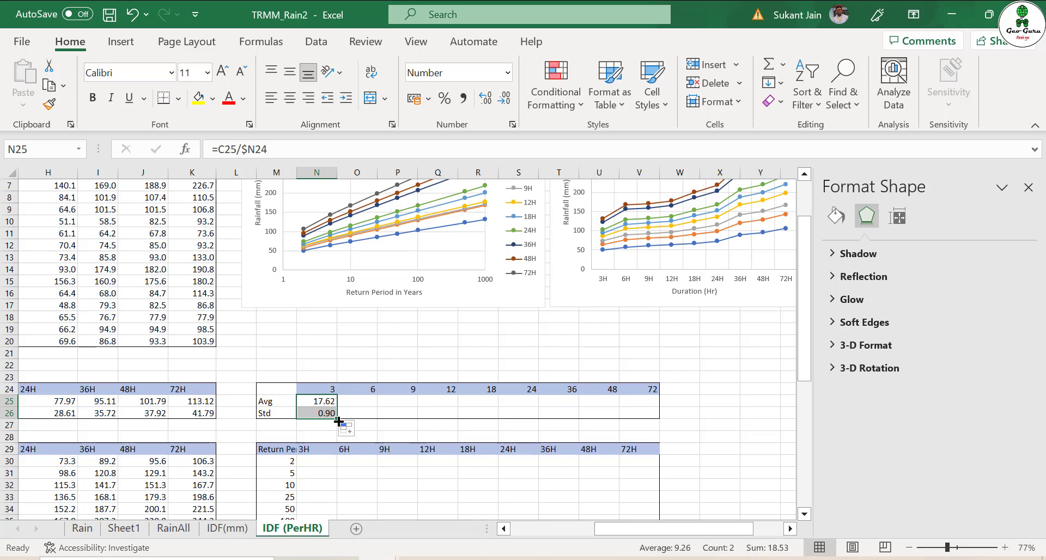
left_click_drag(337, 419, 645, 409)
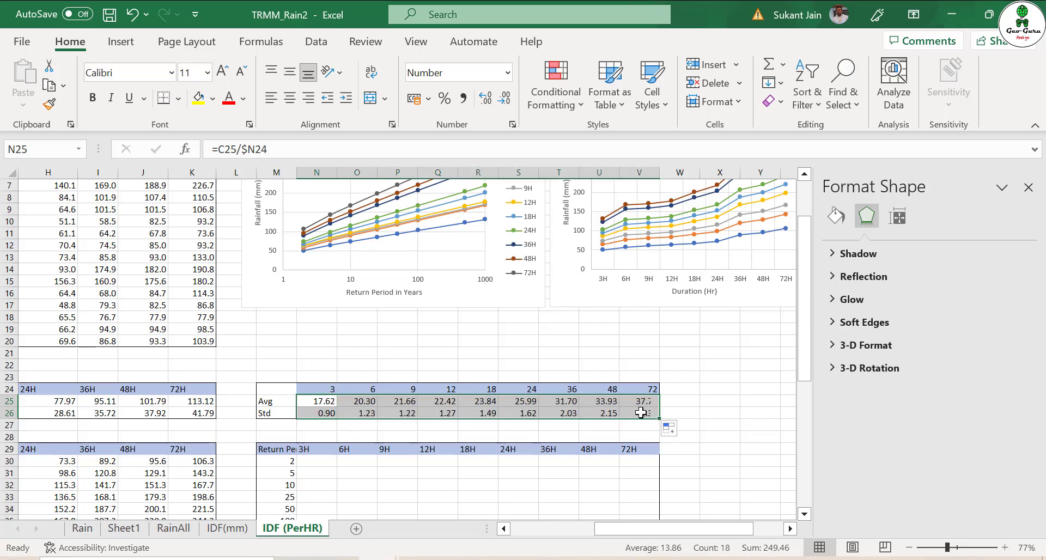
double_click(646, 403)
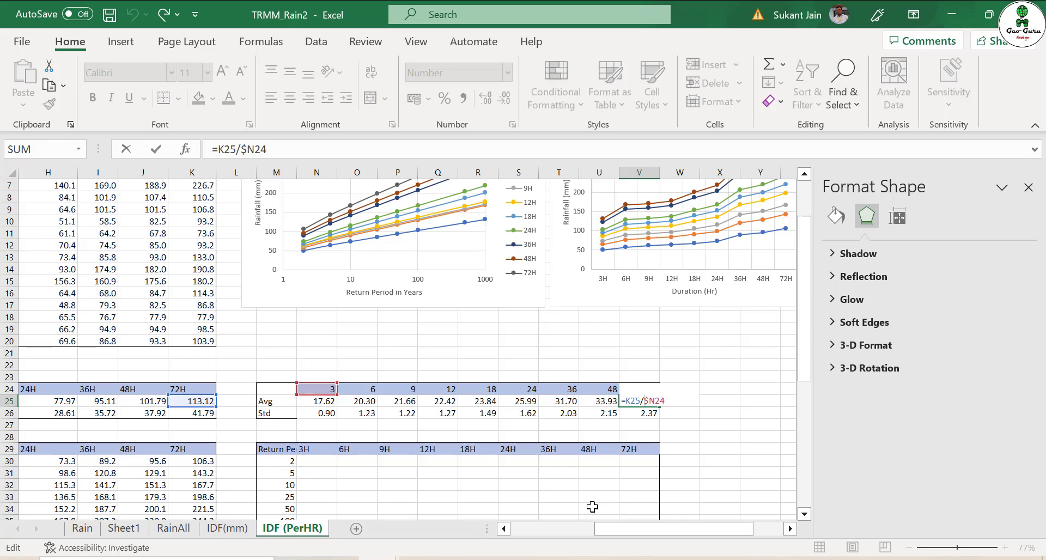
left_click(323, 401)
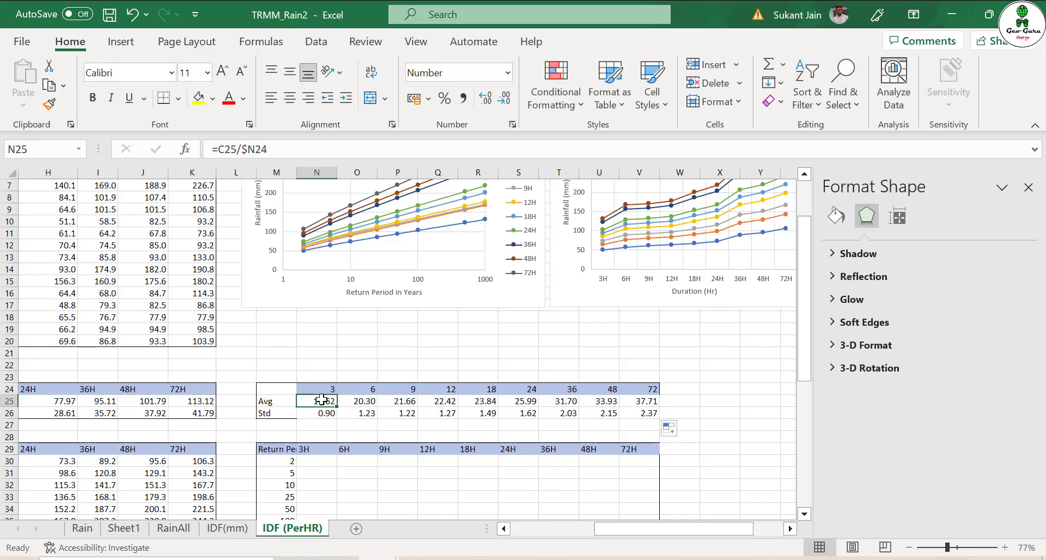
Correct the formula in N25 to =C25/N$24 so that the duration row is locked.
scroll(349, 273, "down", 3)
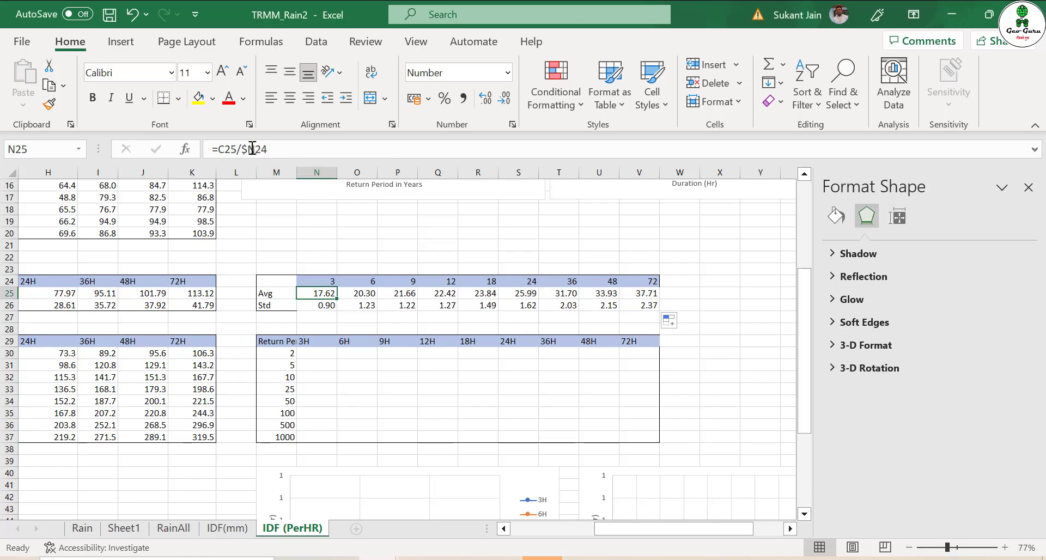
left_click(247, 150)
key("BackSpace")
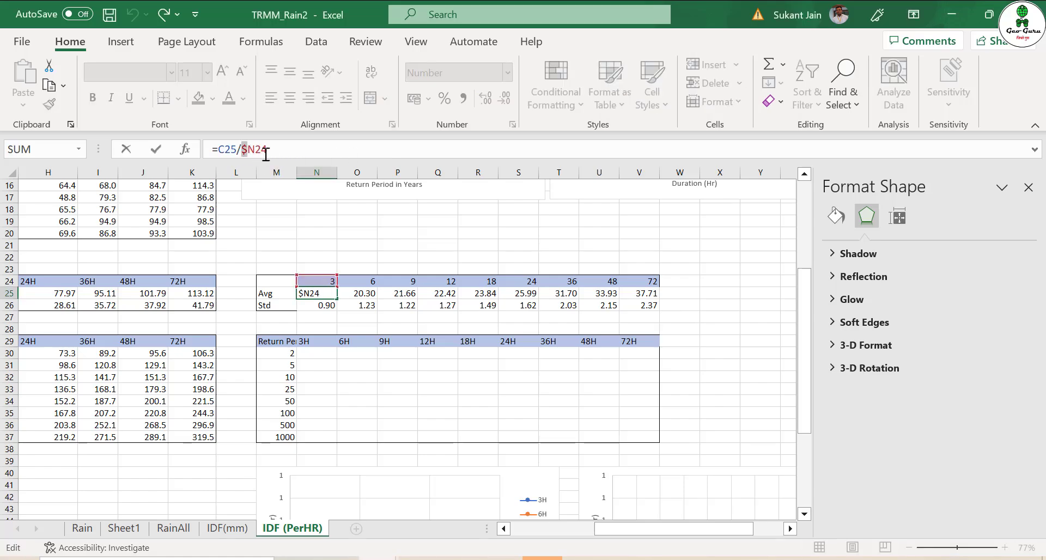
key("Right")
type("$")
key("Return")
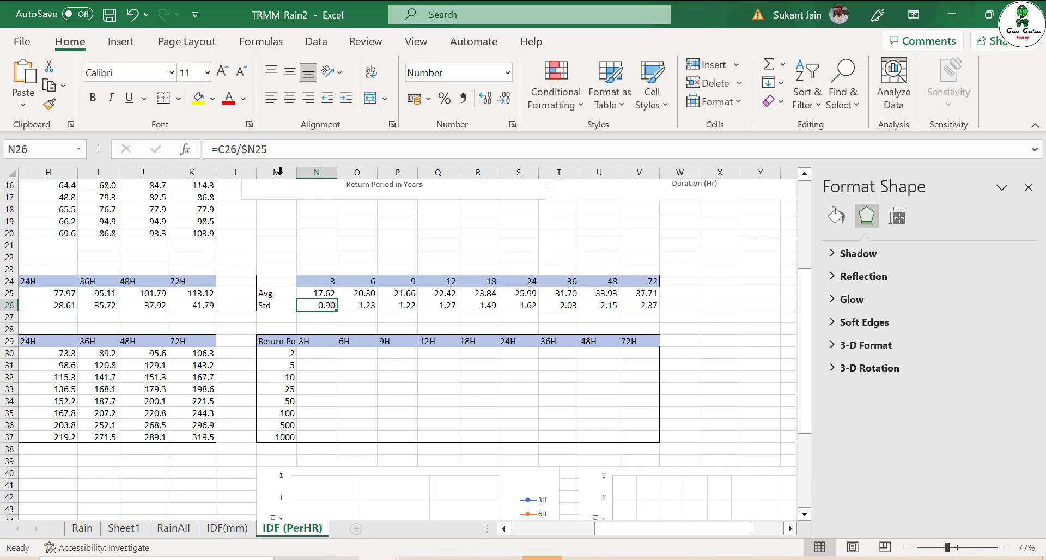
Fill the row-locked N25 formula through N25:V26 for all durations and check the 72-hour average formula.
left_click(321, 293)
left_click_drag(336, 303, 646, 303)
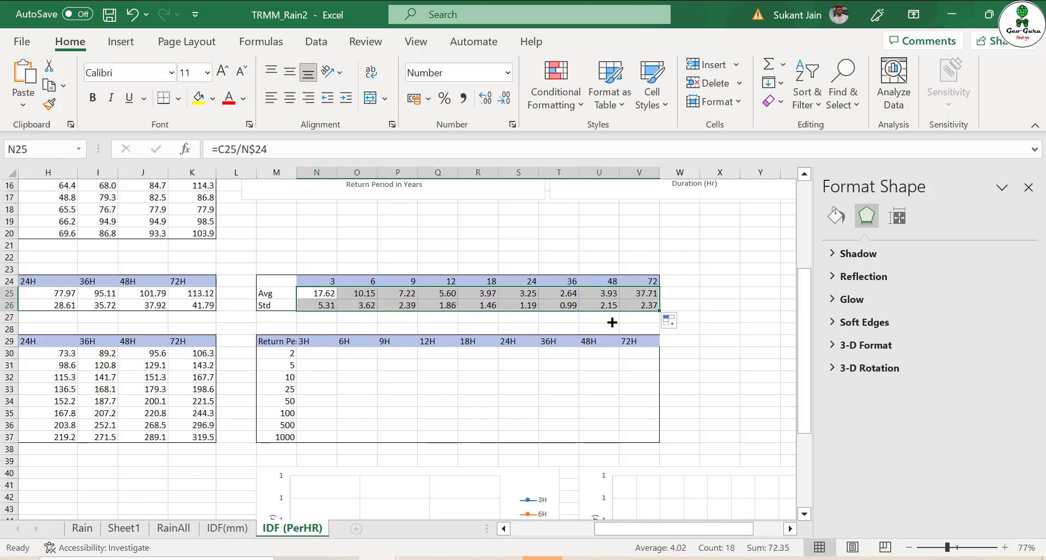
double_click(629, 295)
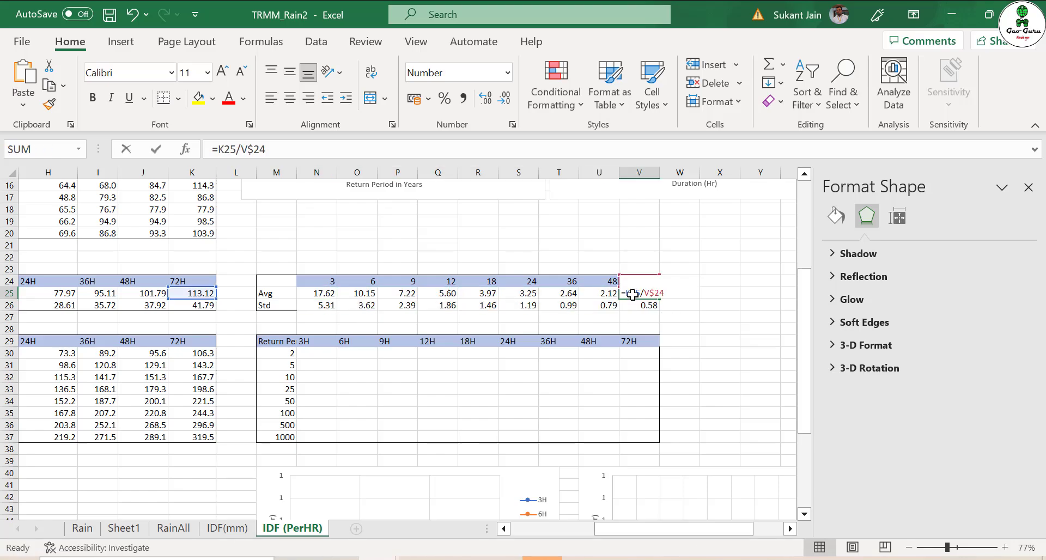
key("Escape")
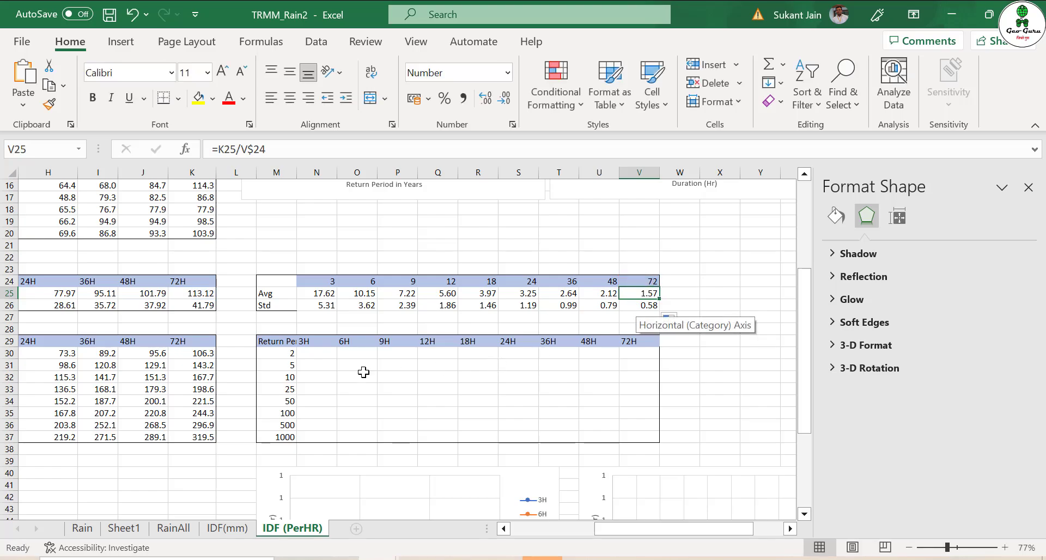
Copy the 3H return-period formulas from C30:C37 into N30:N37 of the hourly intensity table.
left_click(314, 353)
left_click_drag(627, 529, 542, 540)
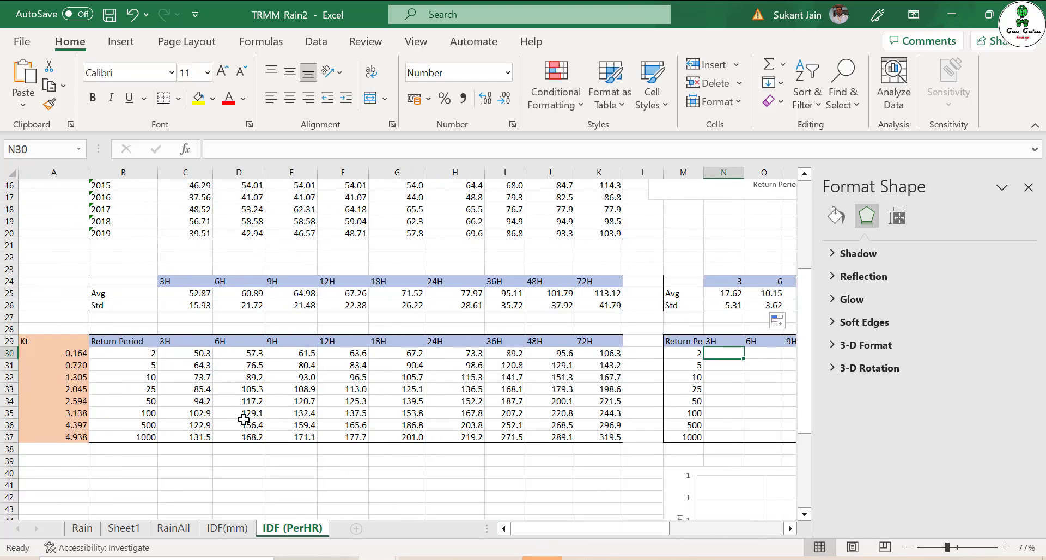
left_click_drag(131, 353, 129, 445)
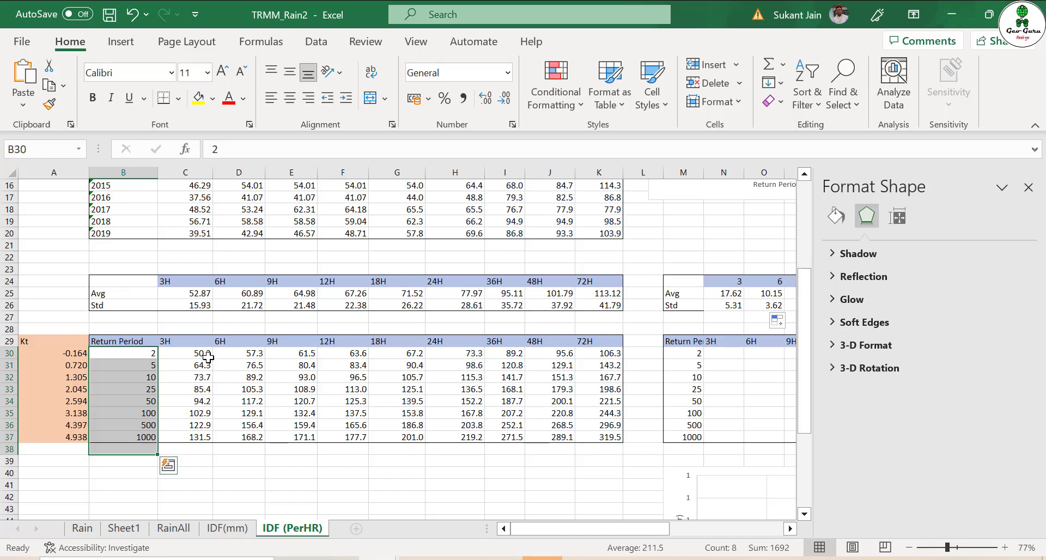
left_click_drag(198, 354, 189, 438)
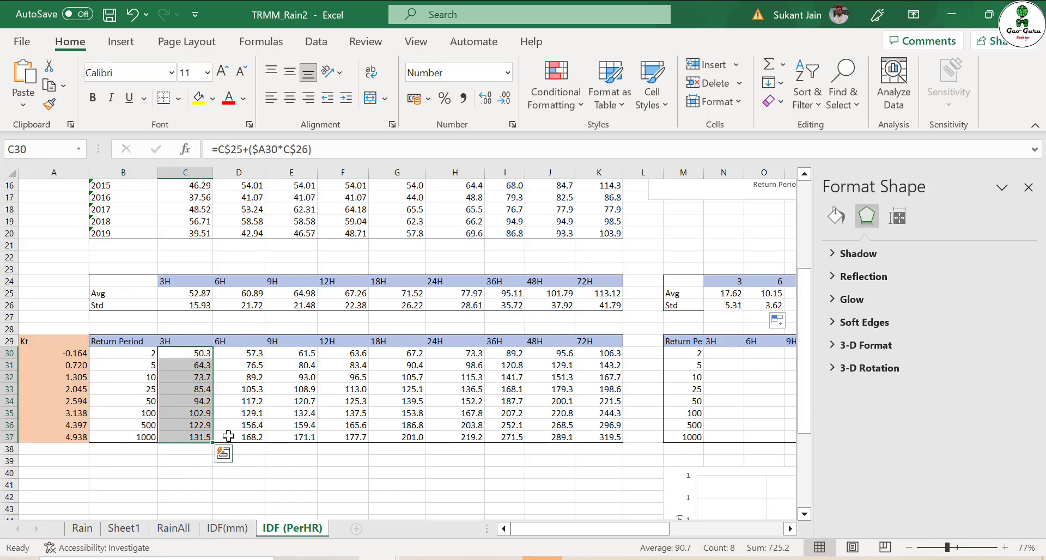
key("ctrl+c")
left_click(729, 353)
key("ctrl+v")
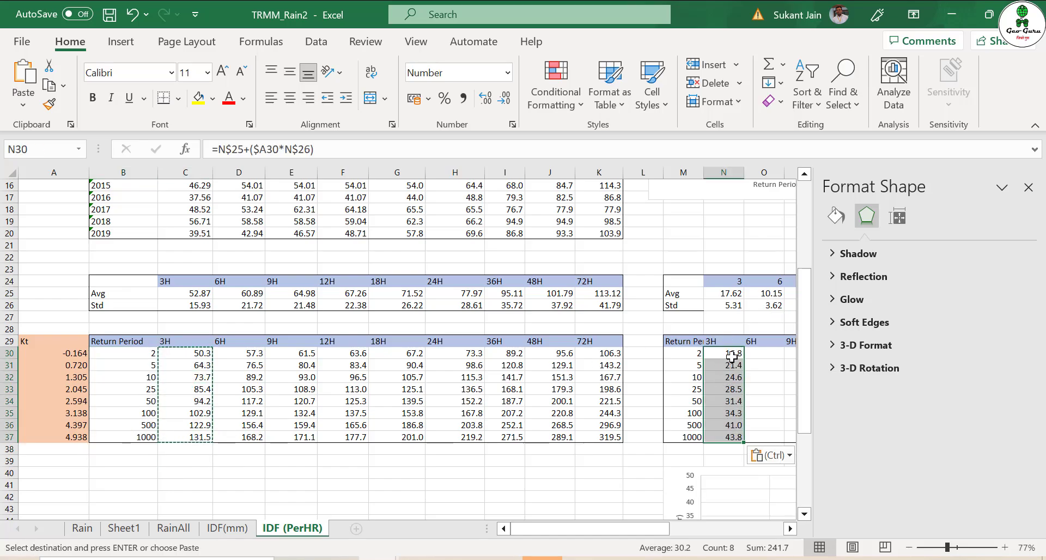
Check the cell references of the formula in N30 and fill the 3H column's formulas across to the 72H column, covering N30:V37.
double_click(734, 353)
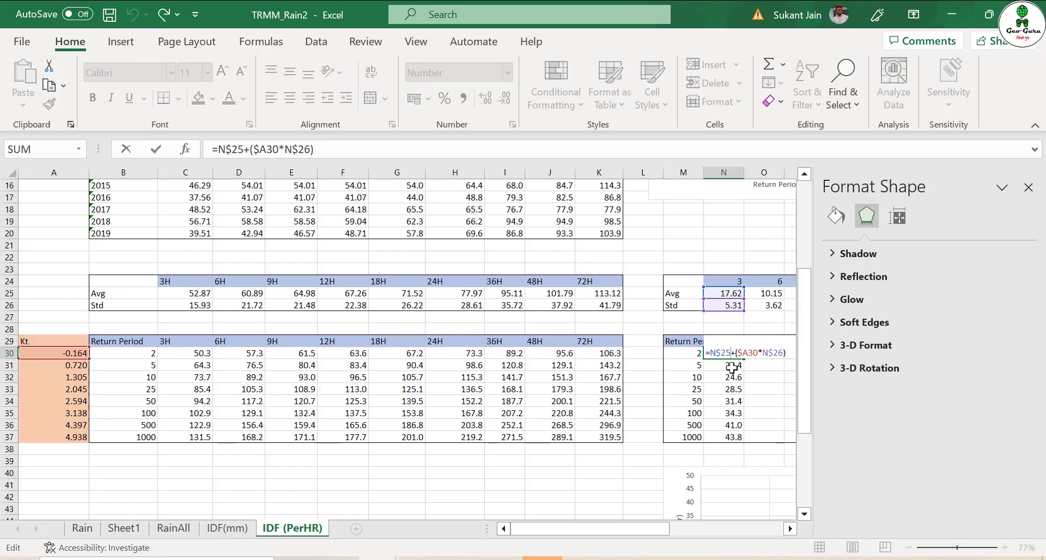
key("Escape")
left_click_drag(649, 527, 756, 524)
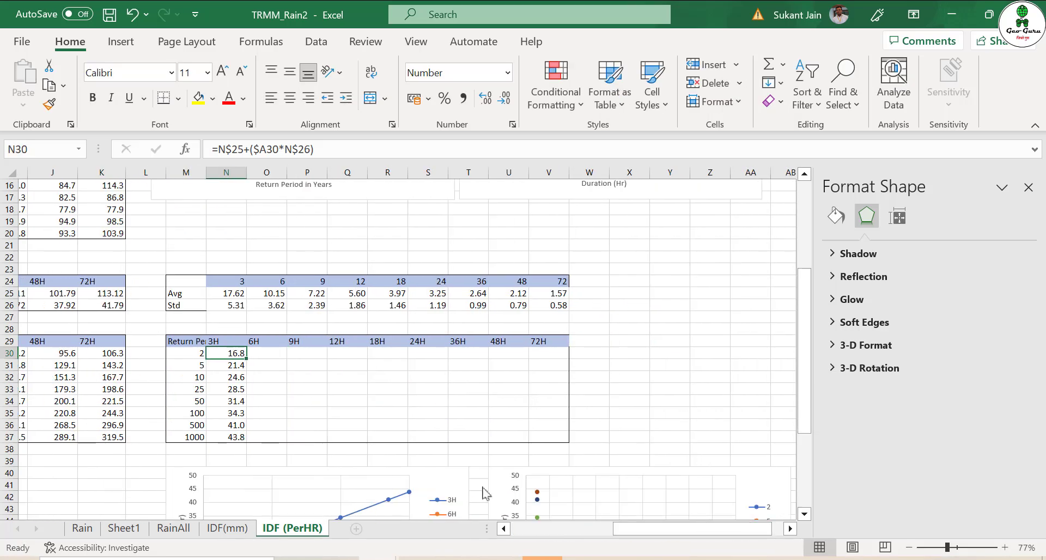
left_click_drag(229, 353, 557, 435)
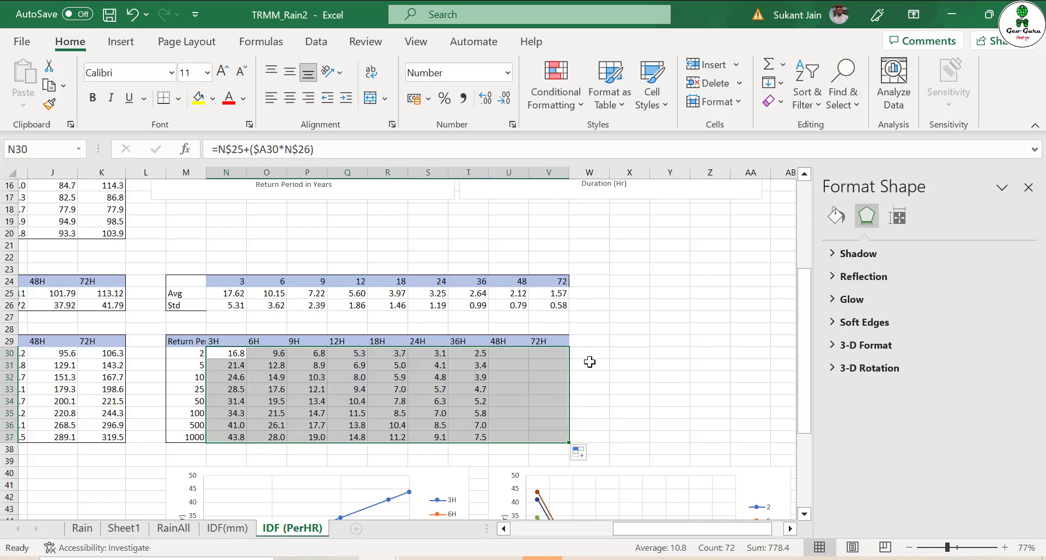
Examine the hourly intensity charts below the table and compare them with the rainfall depth charts, including the 12H series at the 100-year point.
scroll(554, 358, "down", 4)
scroll(619, 356, "down", 2)
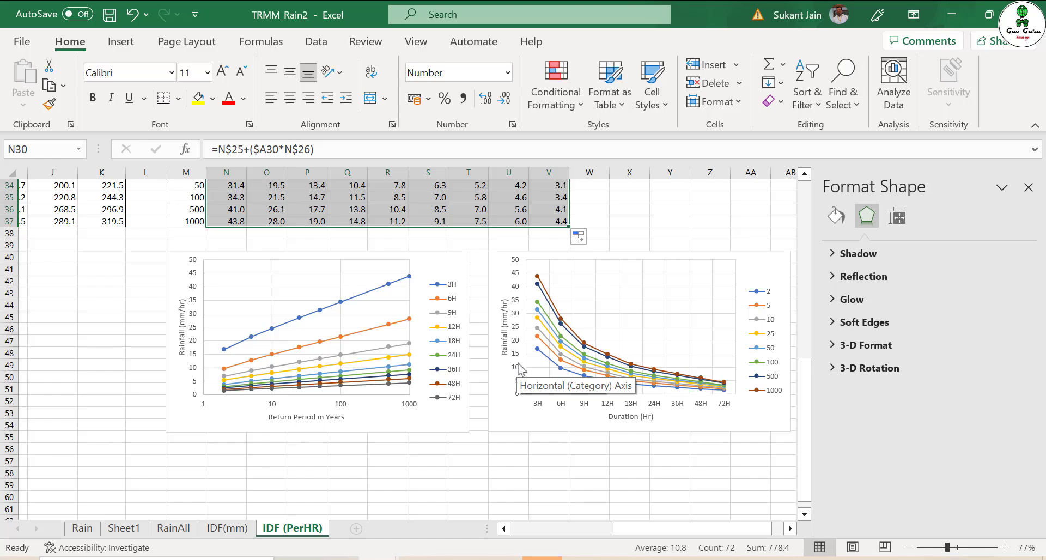
scroll(518, 370, "up", 11)
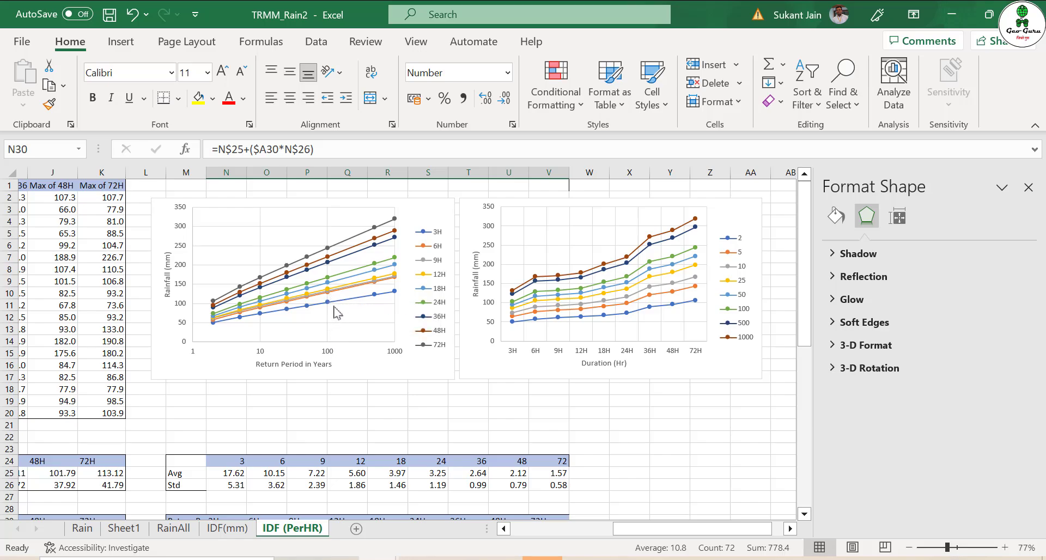
mouse_move(329, 291)
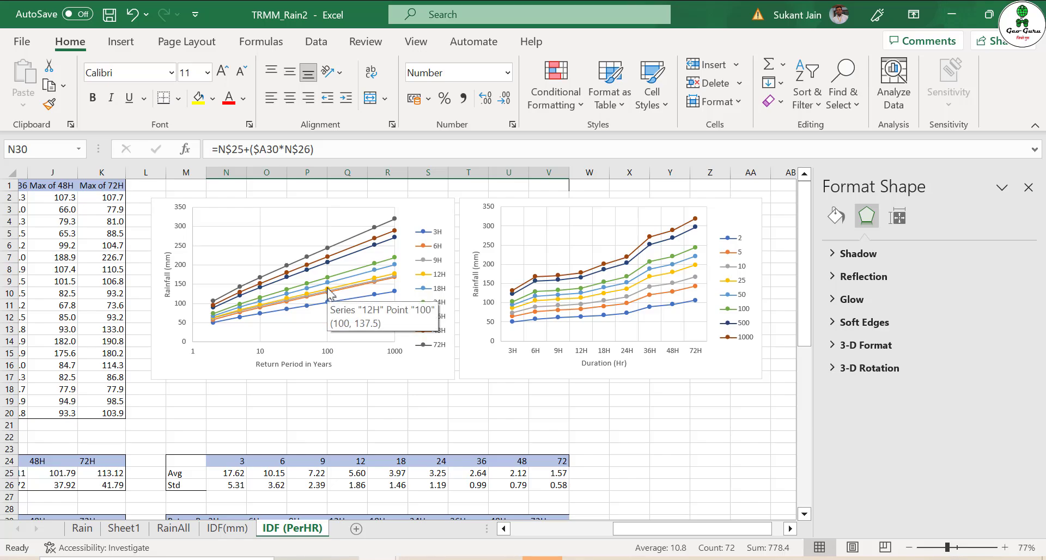